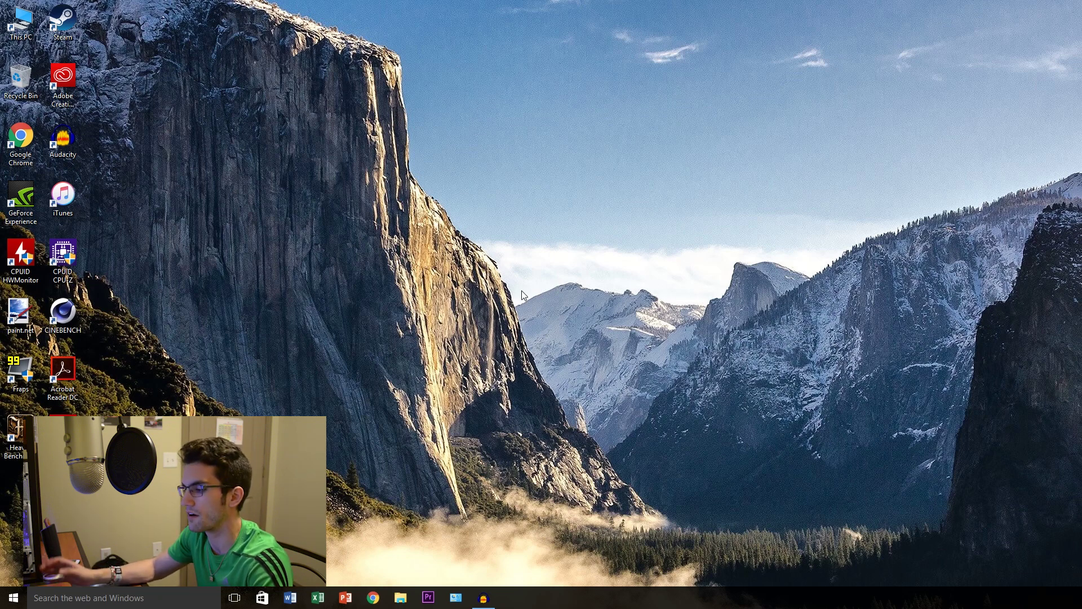
Launch HWMonitor with administrator permission and examine the processor's temperatures, power, clocks and utilization before closing it
double_click(40, 241)
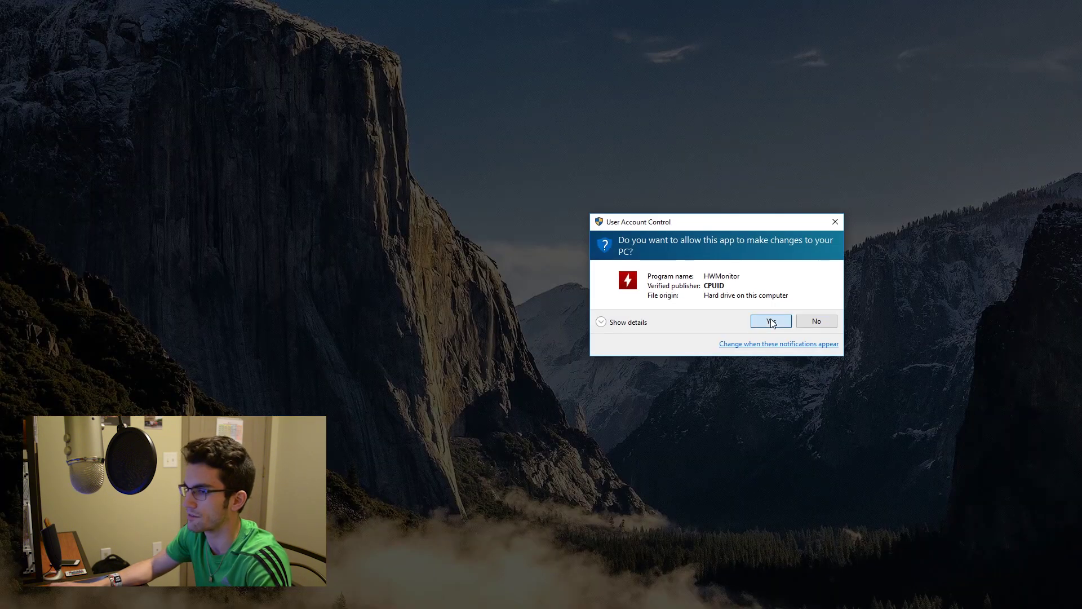
left_click(771, 322)
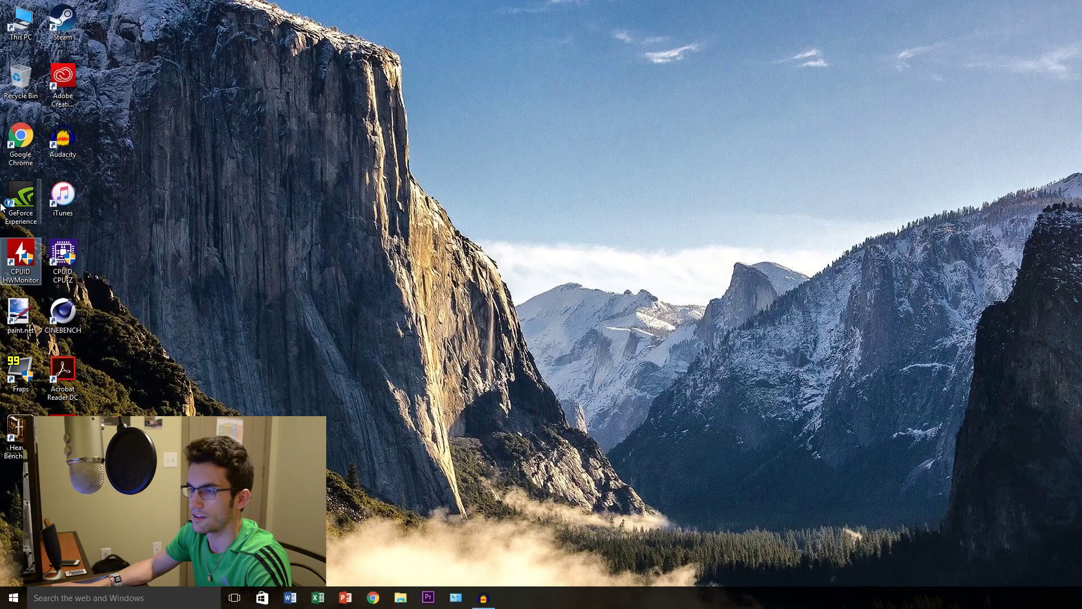
left_click_drag(186, 24, 500, 71)
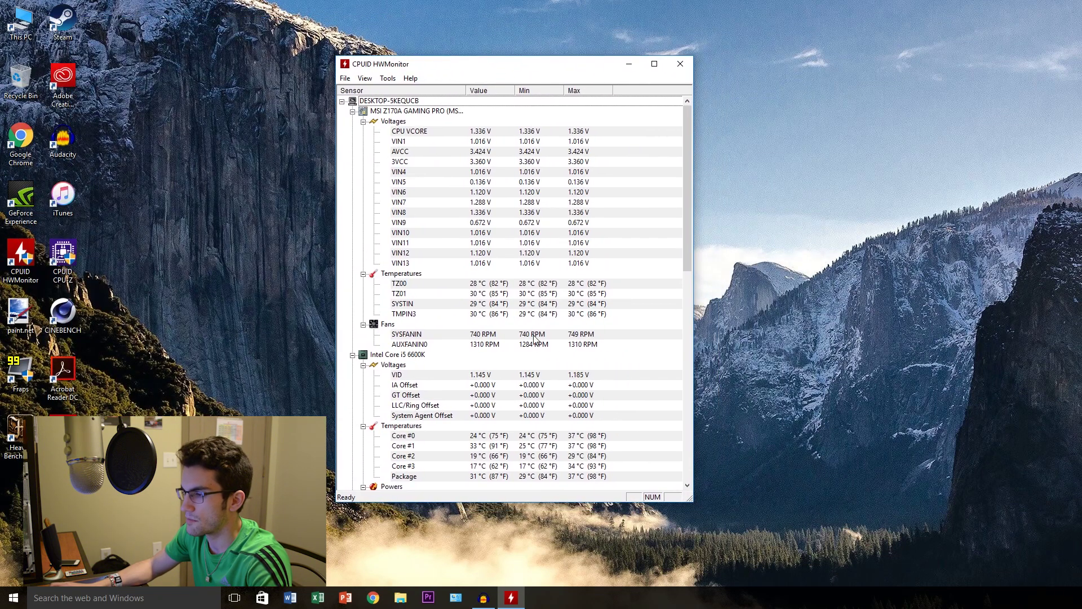
scroll(485, 409, "down", 2)
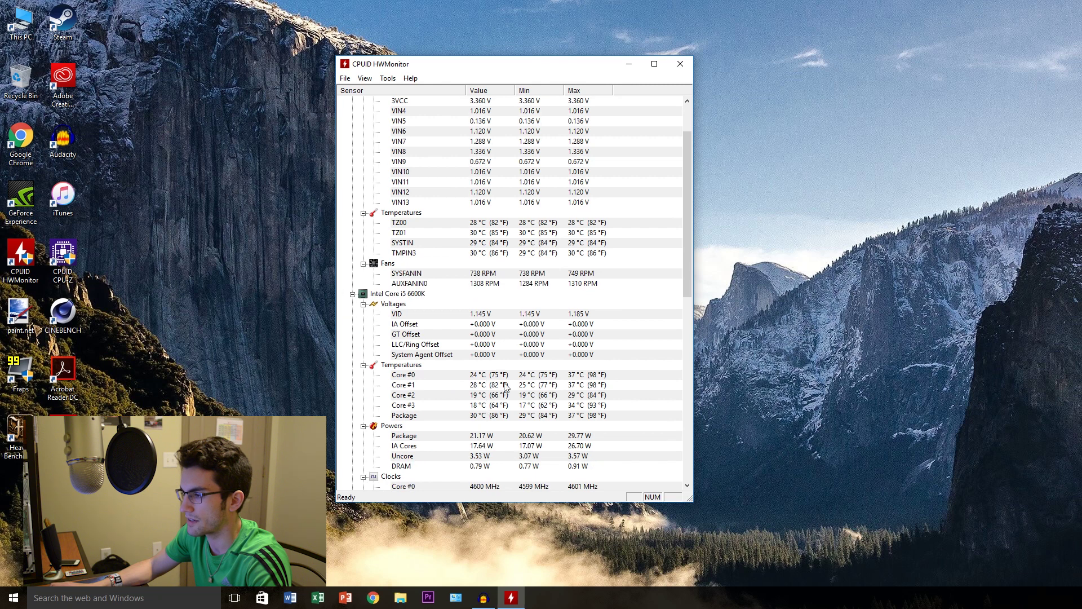
scroll(451, 411, "down", 4)
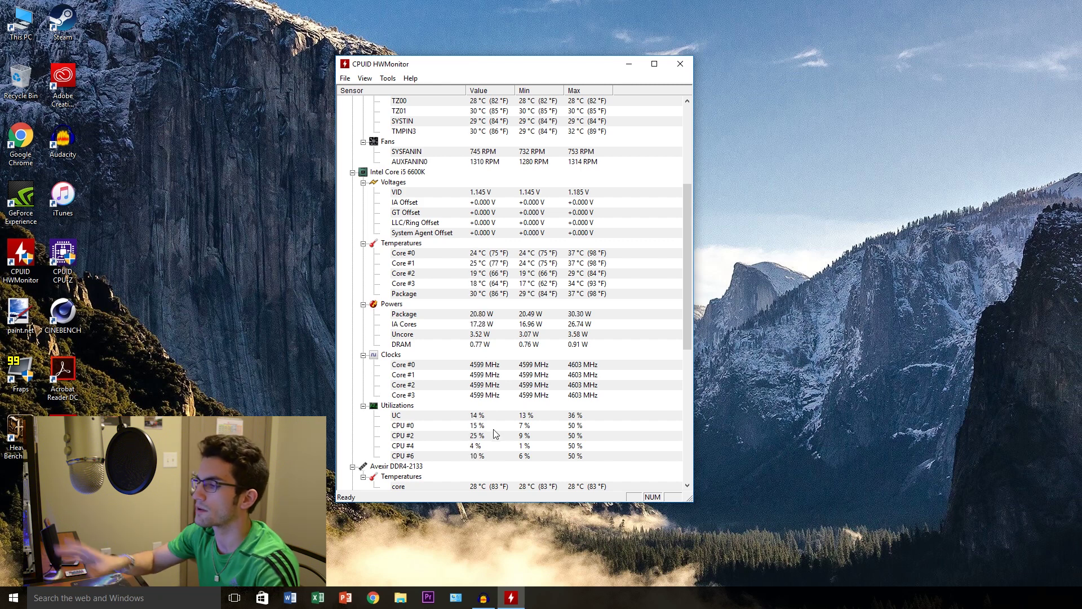
left_click(681, 65)
Switch to Premiere Pro and create a new project named ScSt with the default settings
left_click(428, 601)
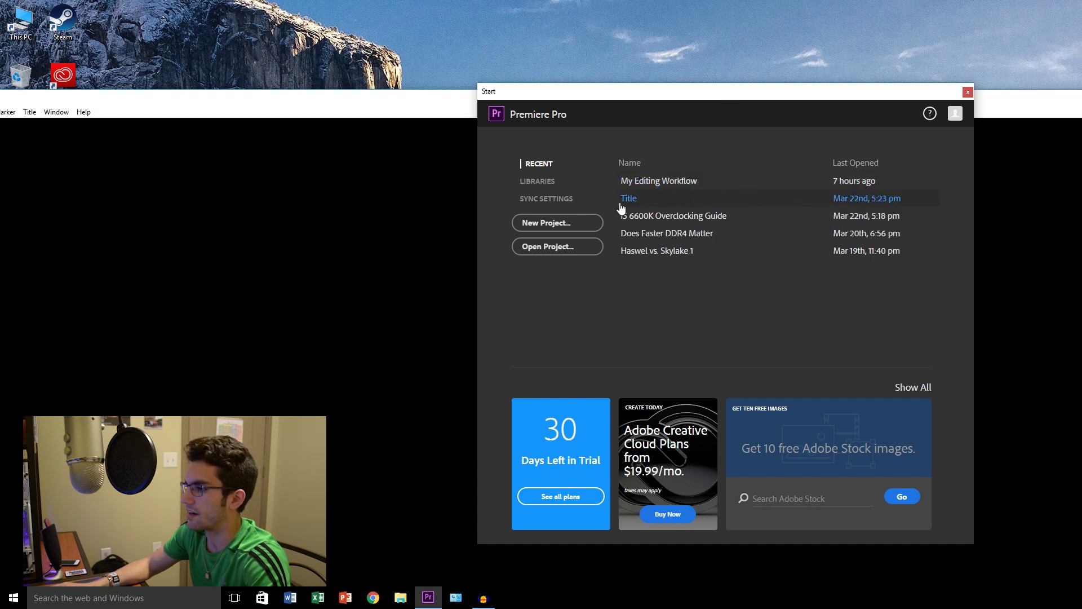
left_click(558, 223)
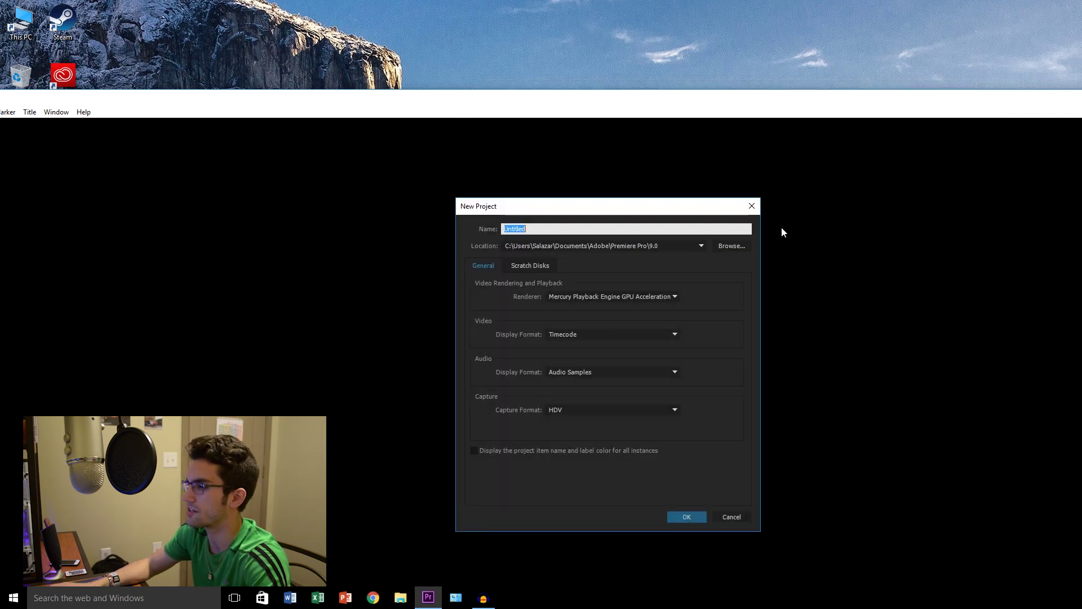
type("ScSt")
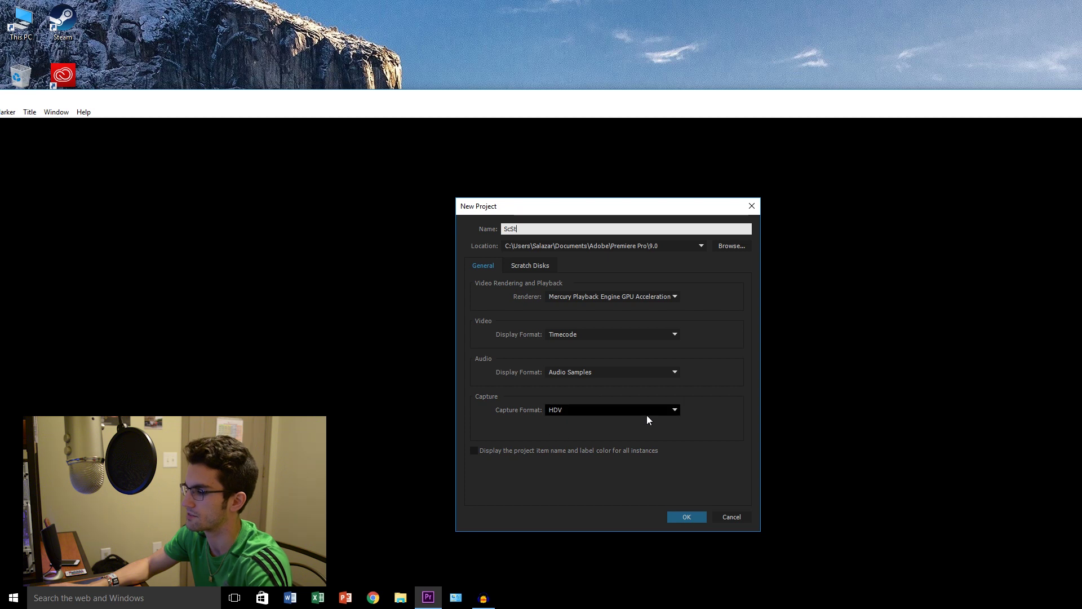
left_click(687, 517)
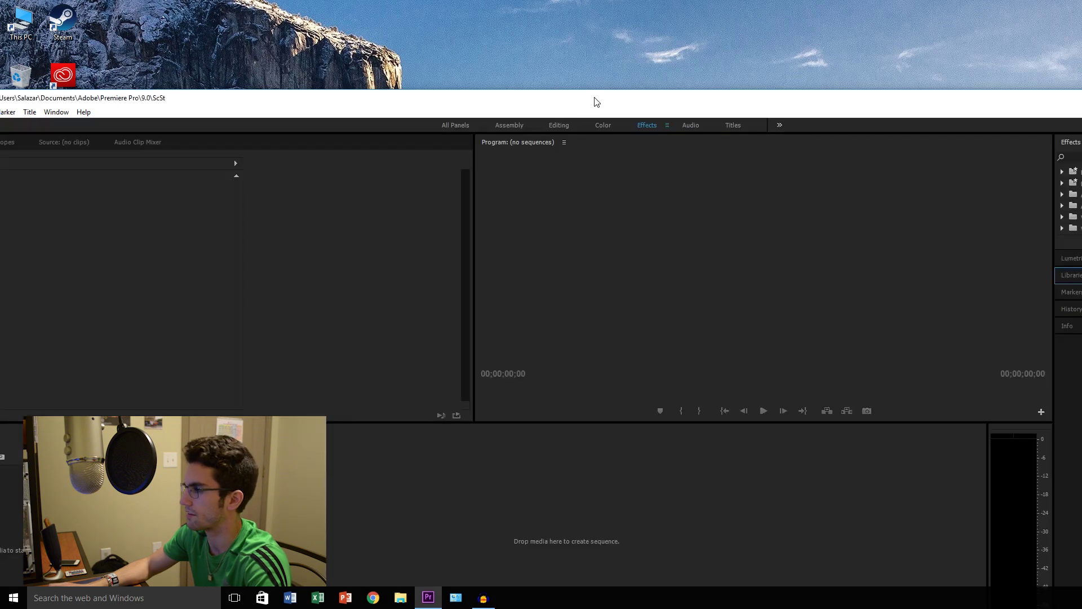
Bring the whole Premiere Pro window onto the screen, leaving a narrow strip of desktop free beside it
left_click_drag(597, 102, 0, 108)
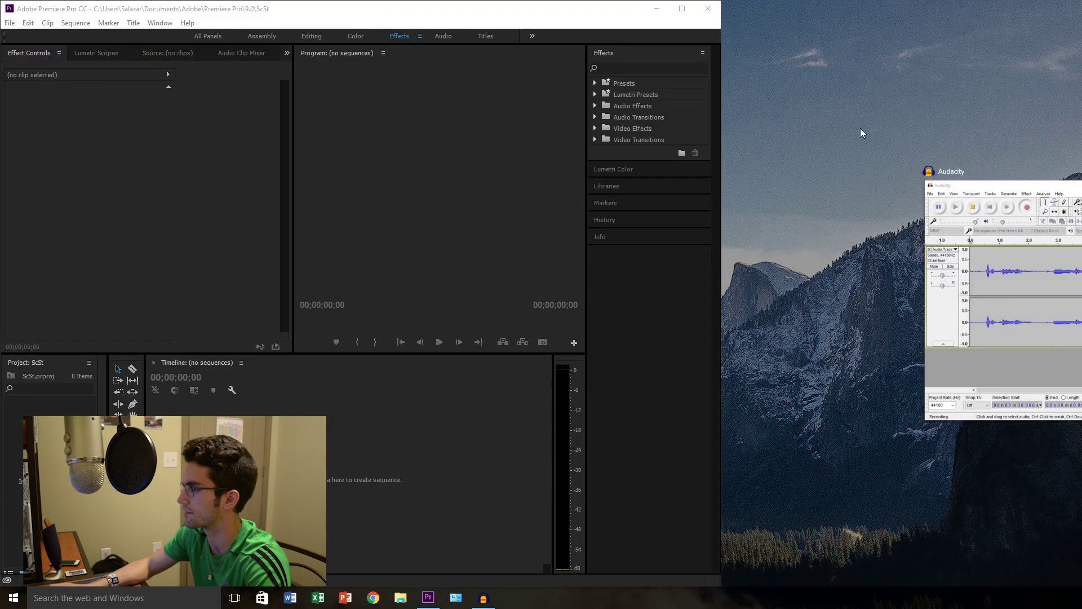
left_click(756, 193)
key("super+Up")
mouse_move(1081, 179)
left_mouse_down()
mouse_move(1065, 179)
mouse_move(1079, 179)
left_mouse_up()
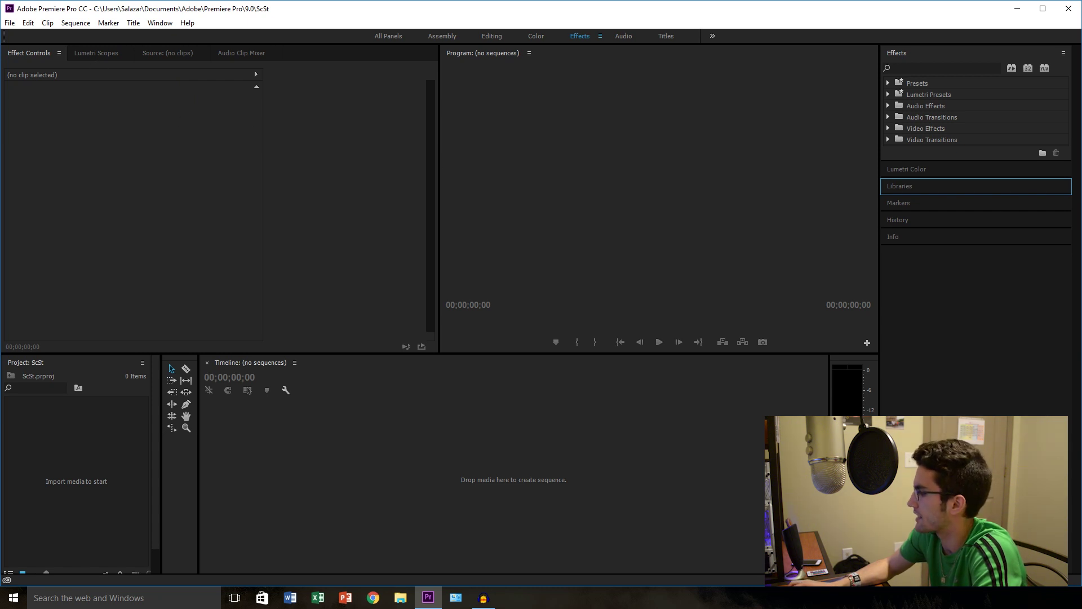
left_click_drag(1079, 230, 1011, 231)
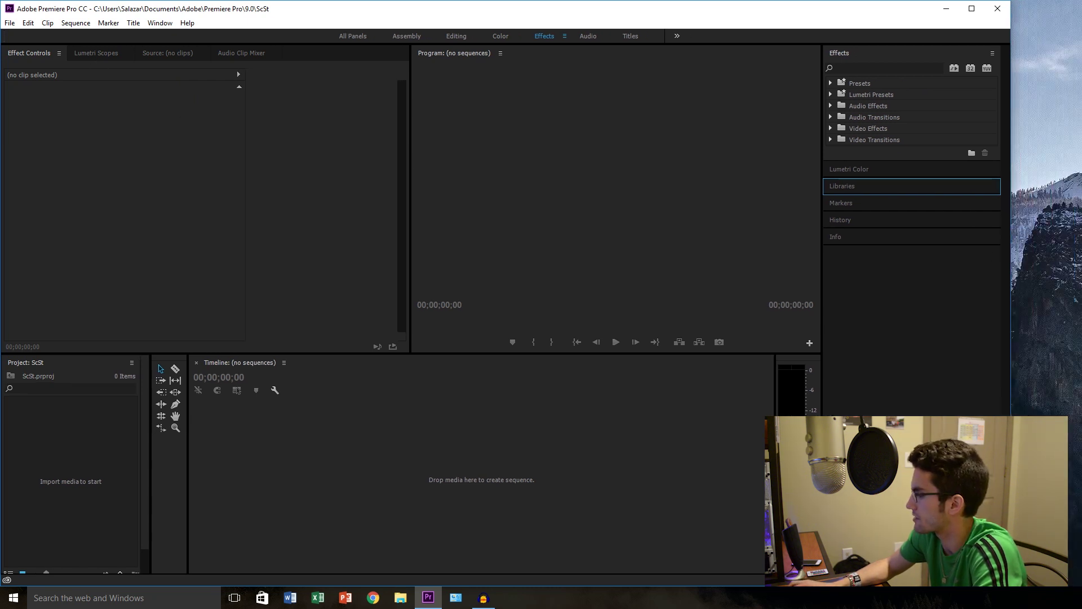
Place the ScSt media folder on the free desktop strip and add its DSC_0104 video to the empty timeline as a new sequence
left_click_drag(1044, 377, 1032, 376)
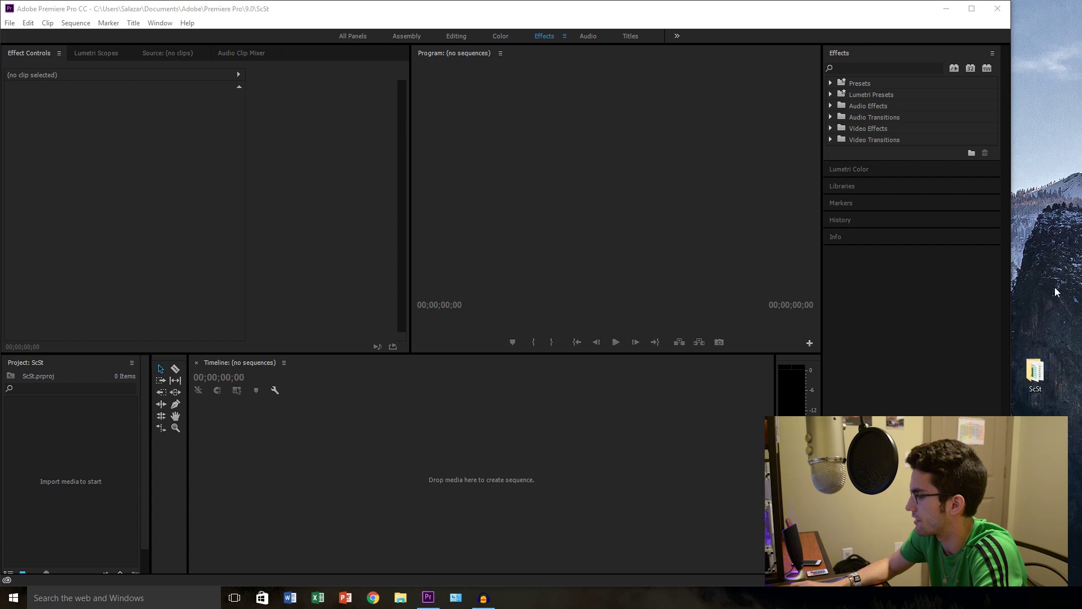
double_click(1035, 373)
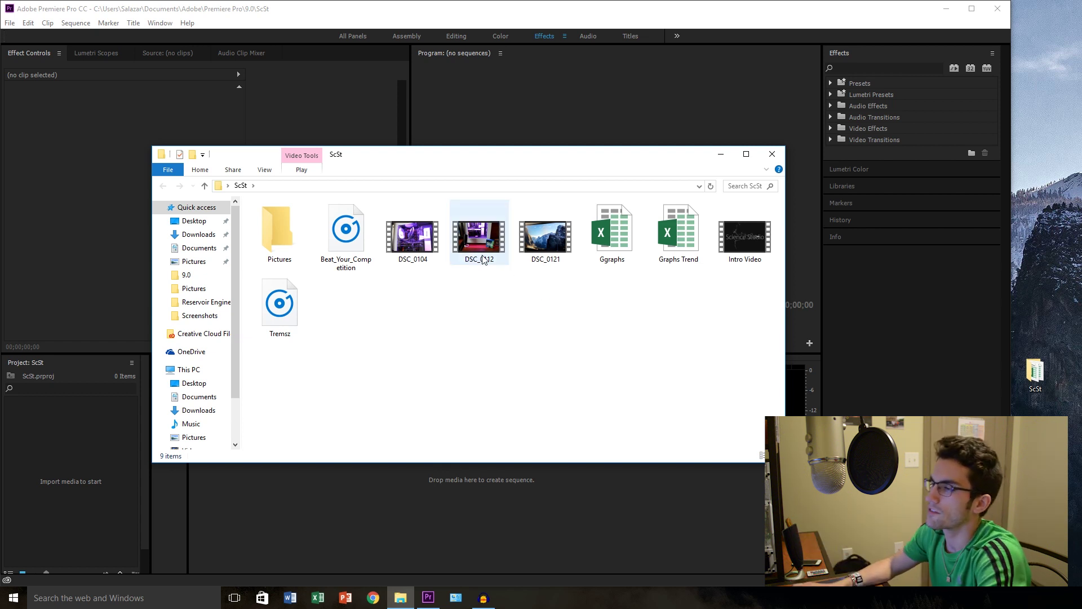
left_click_drag(540, 164, 752, 68)
left_click_drag(624, 140, 315, 484)
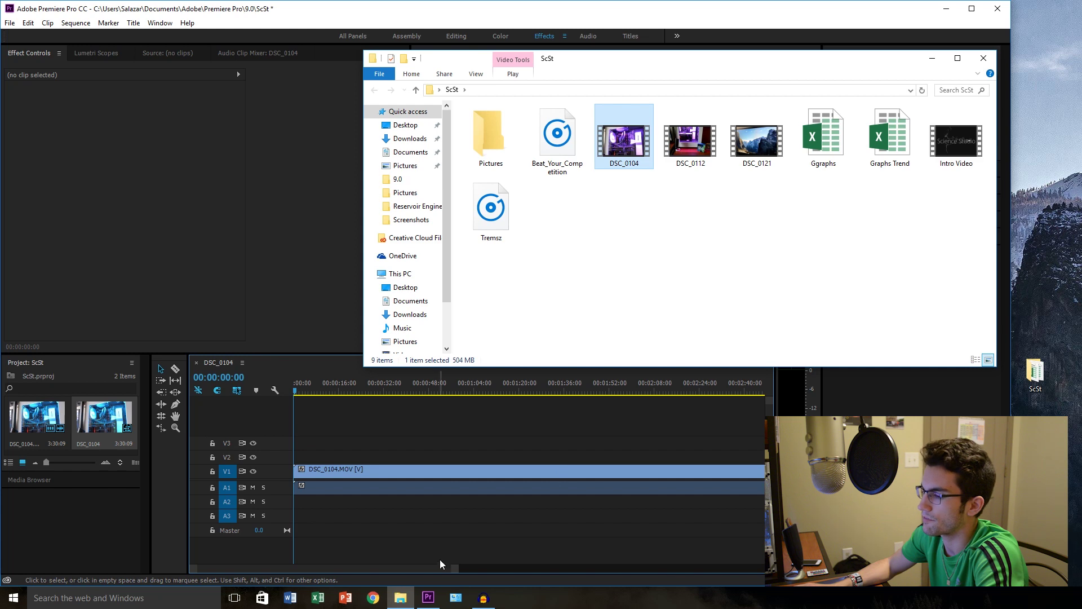
left_click_drag(458, 568, 671, 549)
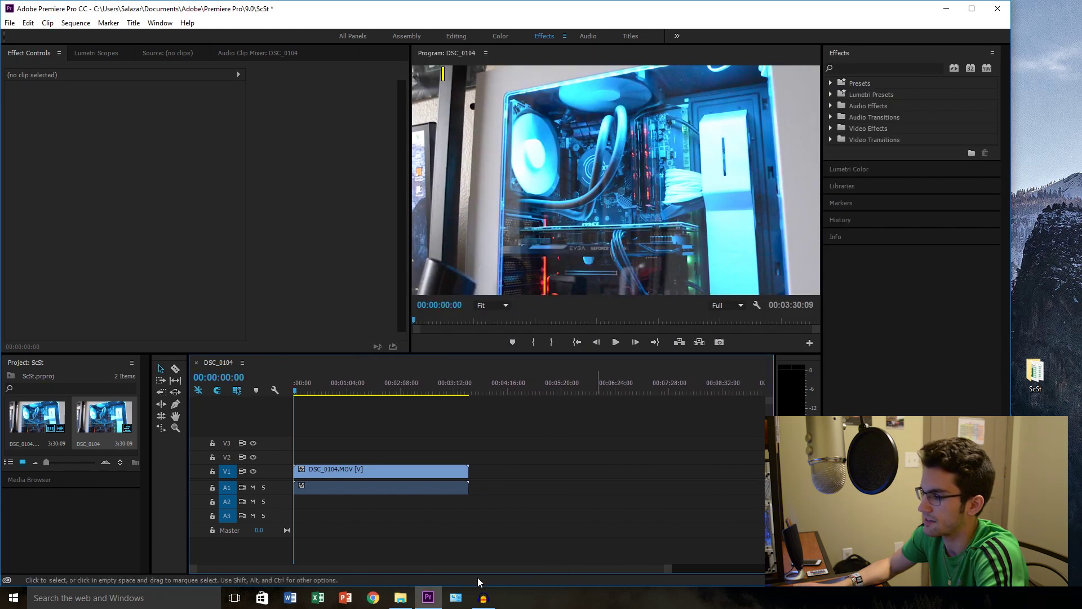
Add the DSC_0112 and DSC_0121 videos from the ScSt folder after the first clip on V1 and minimize the folder window
mouse_move(404, 602)
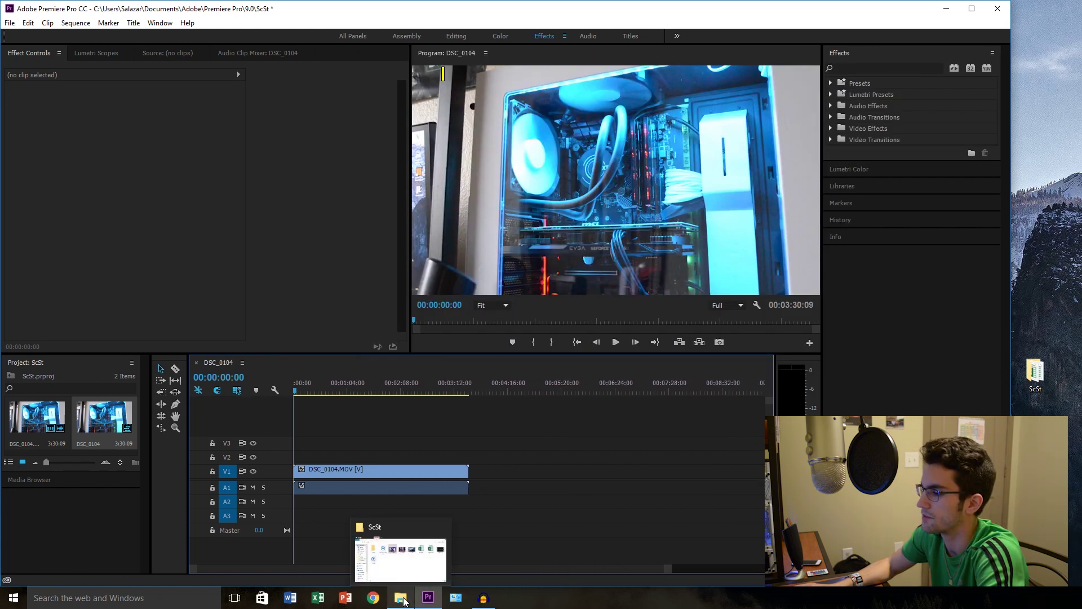
left_click(403, 602)
left_click_drag(699, 63, 840, 57)
left_click_drag(836, 122, 483, 471)
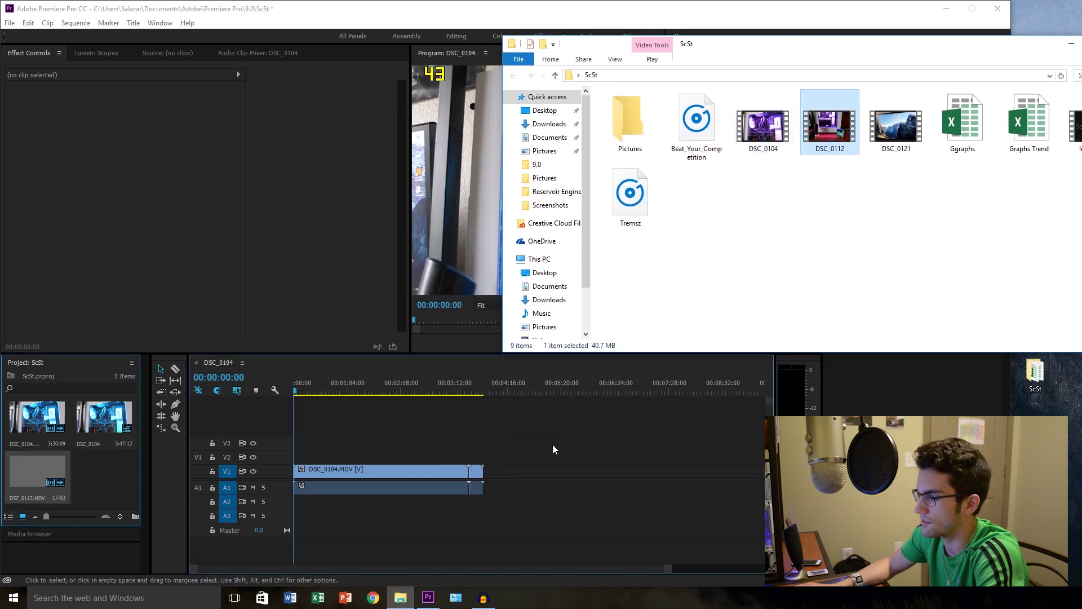
left_click_drag(893, 119, 489, 471)
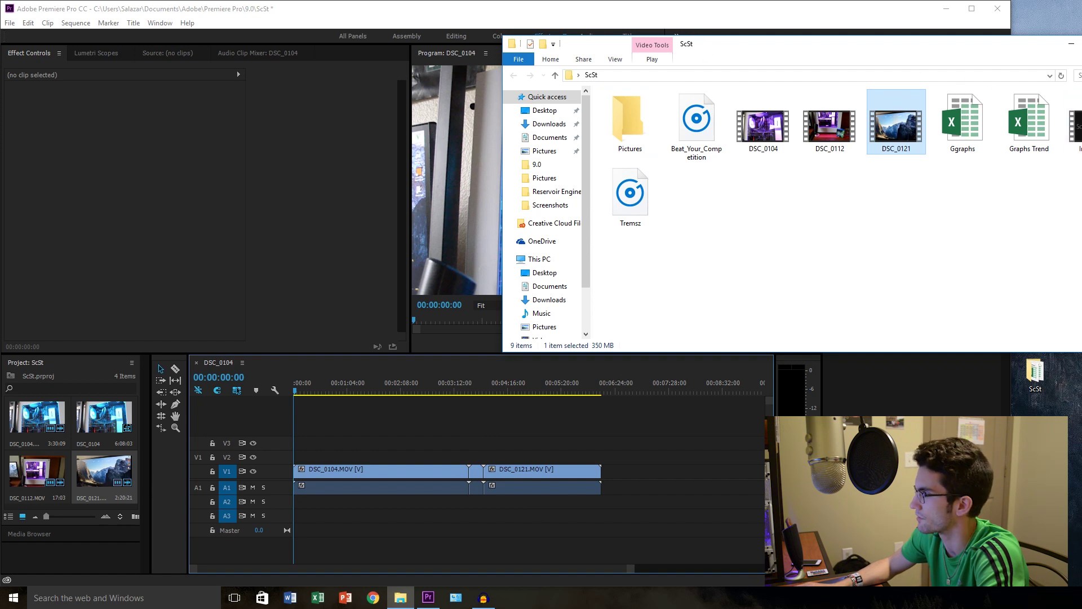
left_click(1073, 49)
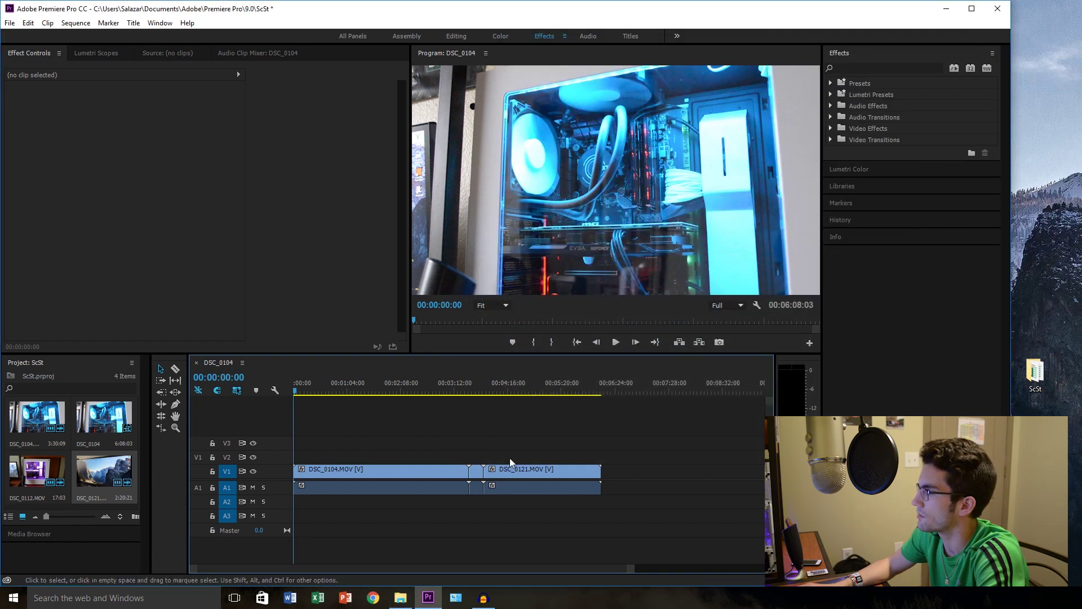
Set the program preview's playback resolution to 1/2 and play the first clip from 00:00:39:20
left_click_drag(295, 391, 326, 391)
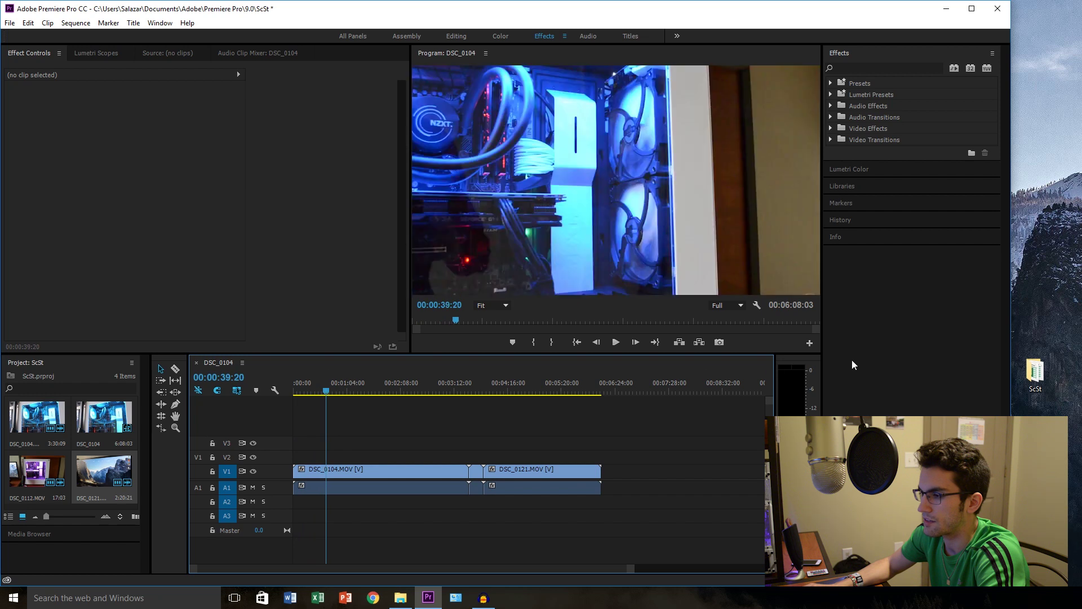
left_click(741, 306)
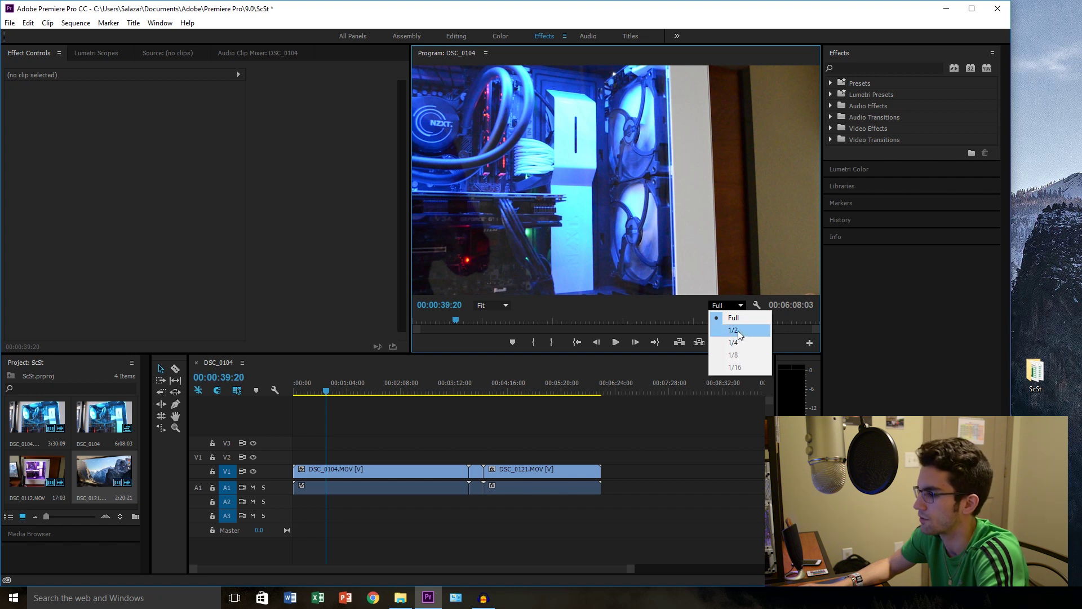
left_click(735, 330)
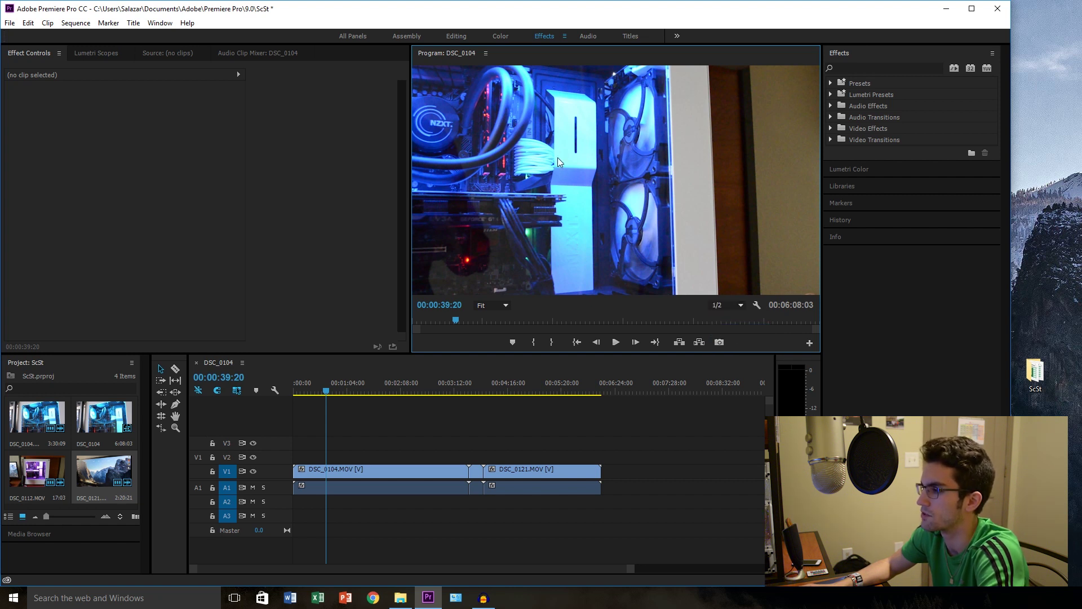
left_click(620, 344)
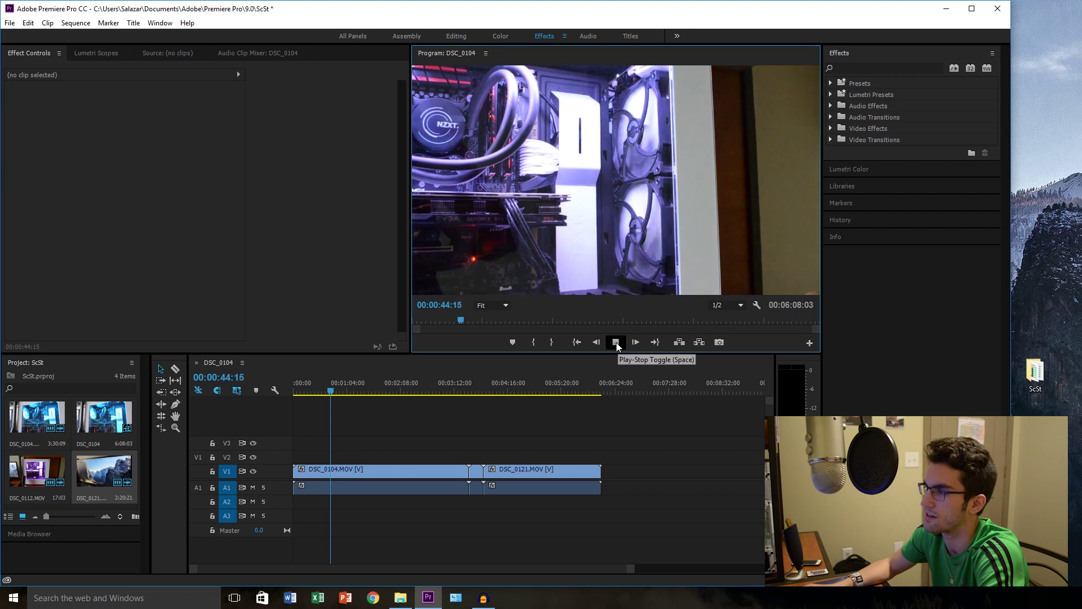
left_click(617, 343)
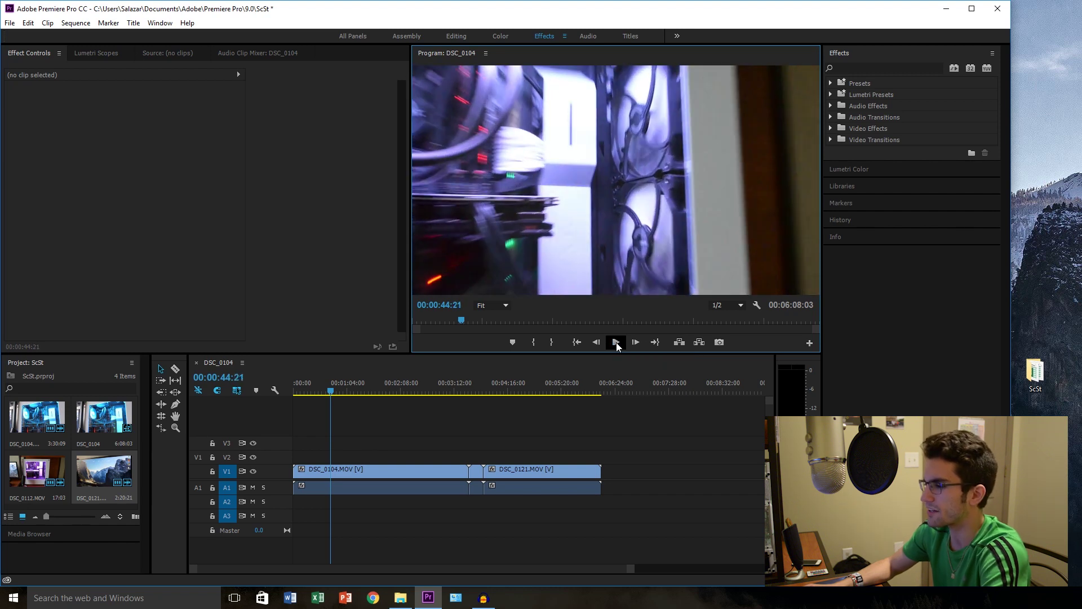
Set the program preview's playback resolution to 1/4 and play more of the first clip
left_click(733, 305)
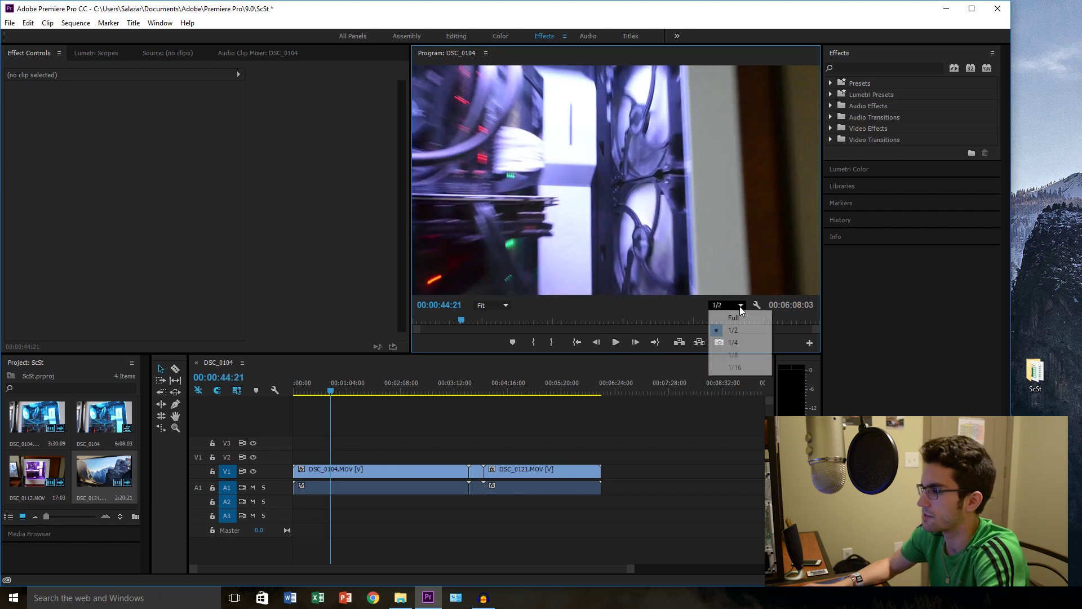
left_click(737, 343)
left_click(615, 347)
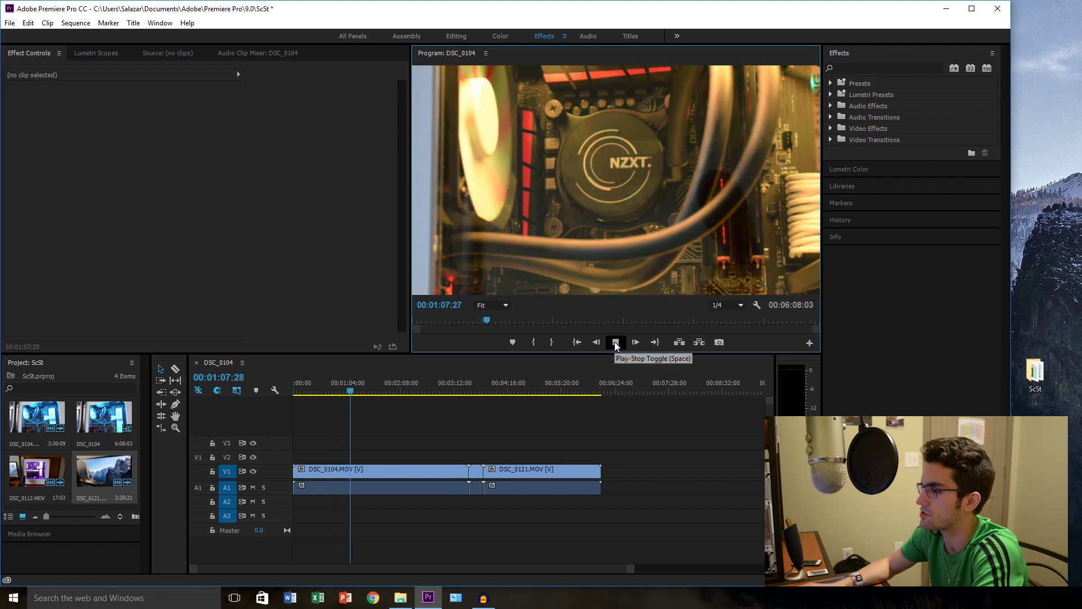
left_click(616, 344)
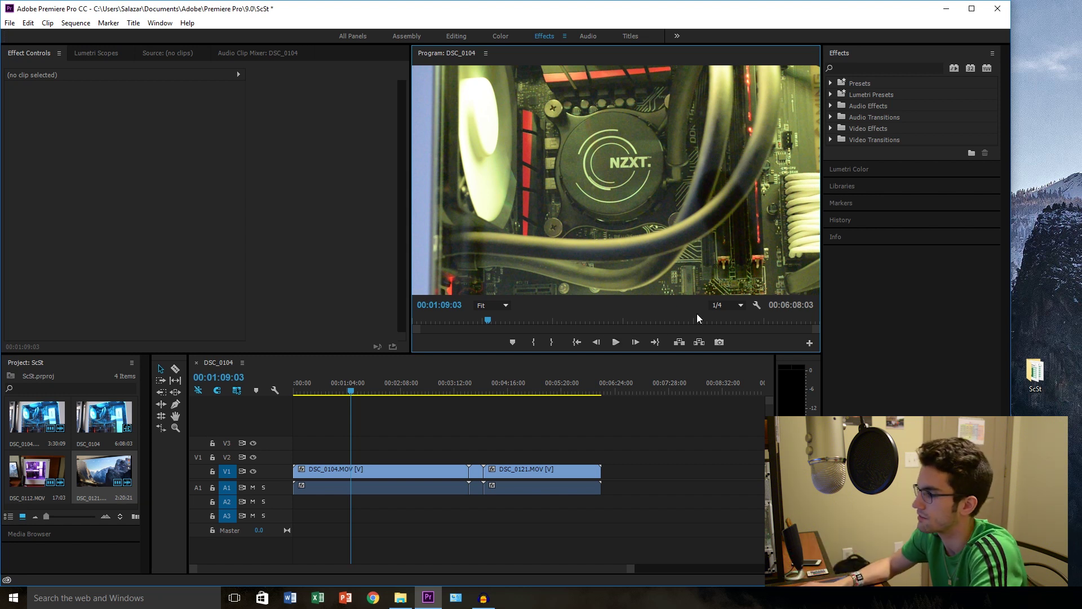
Raise the program preview's playback resolution to 1/2 and then to Full
left_click(741, 305)
left_click(737, 329)
left_click(739, 308)
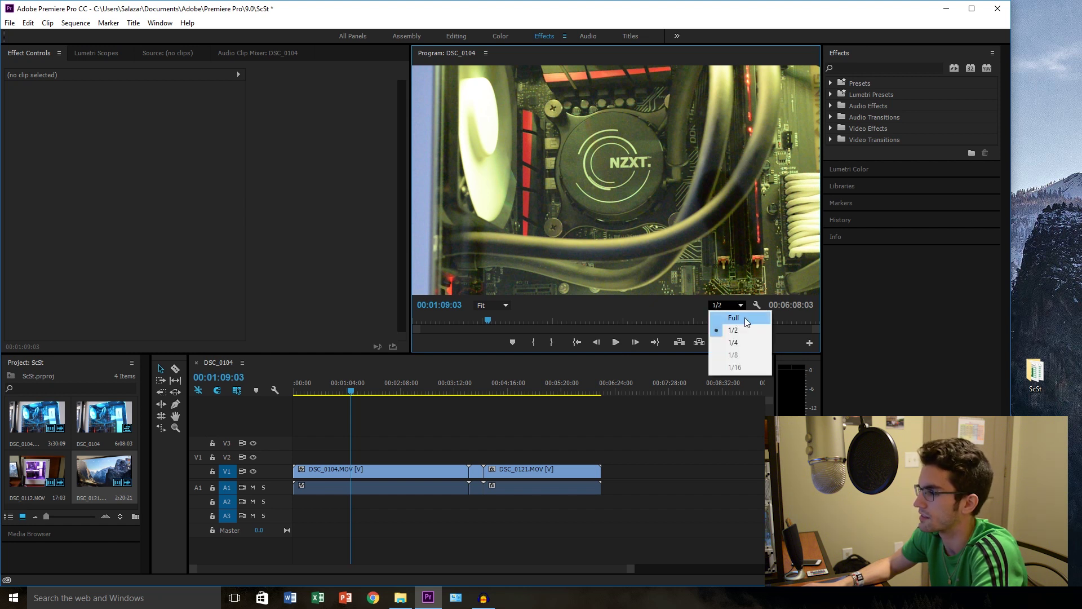
left_click(744, 318)
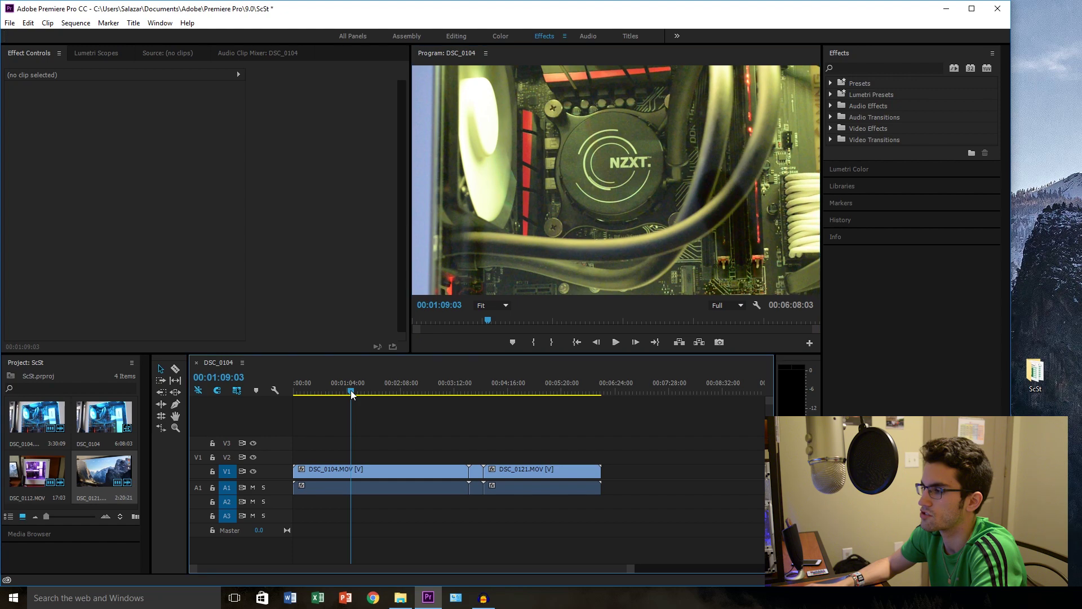
Move the playhead to 00:04:20:06 in the DSC_0121 clip and set the playback resolution to 1/2
left_click_drag(350, 393, 510, 376)
left_click(734, 306)
left_click(729, 329)
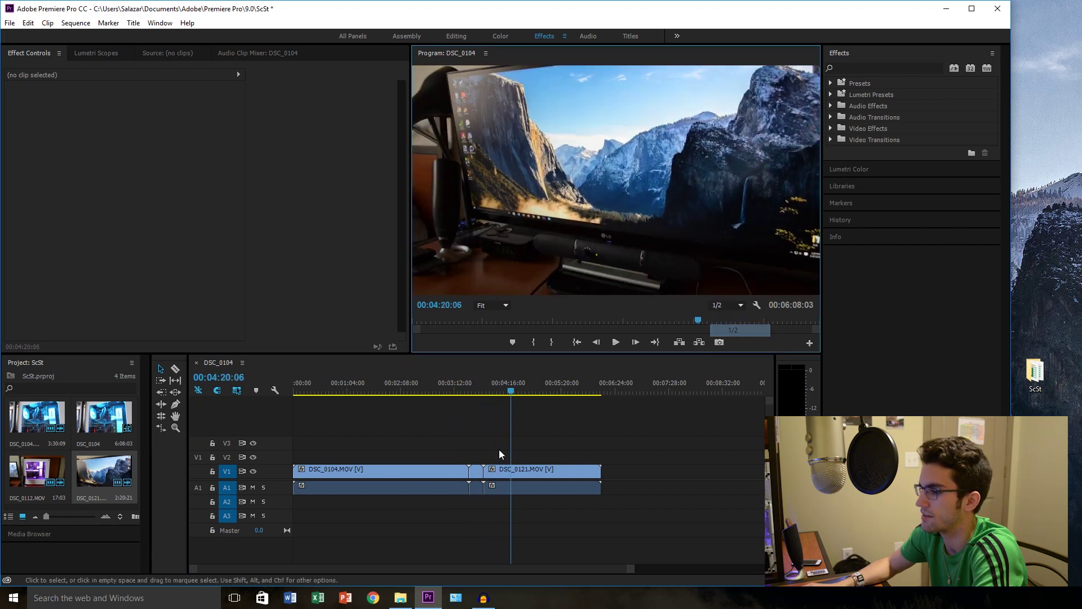
Scrub back through the first clip, set the playback resolution to Full and return the playhead to the sequence start
left_click_drag(505, 394, 427, 399)
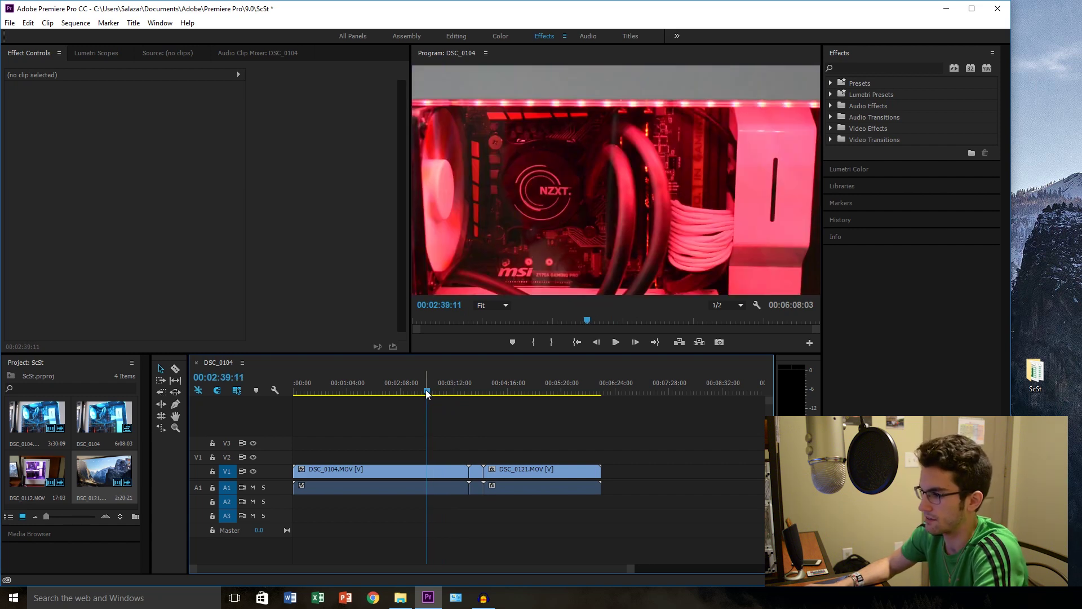
left_click_drag(427, 393, 419, 392)
left_click(732, 311)
left_click(726, 318)
key("Home")
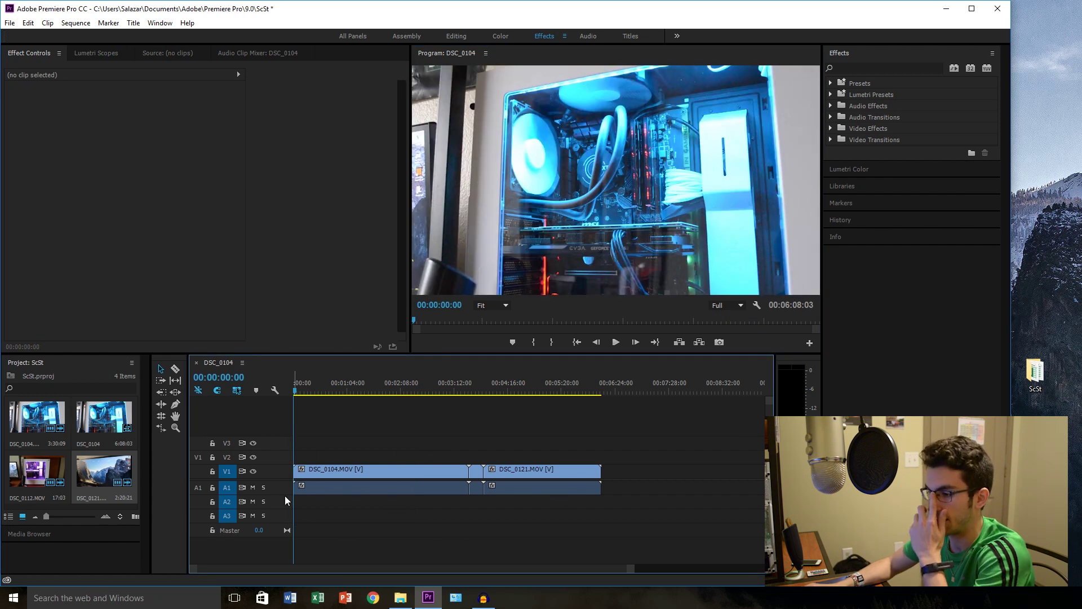
Increase the height of audio track A1 to show the clips' waveforms
left_click_drag(283, 492, 283, 509)
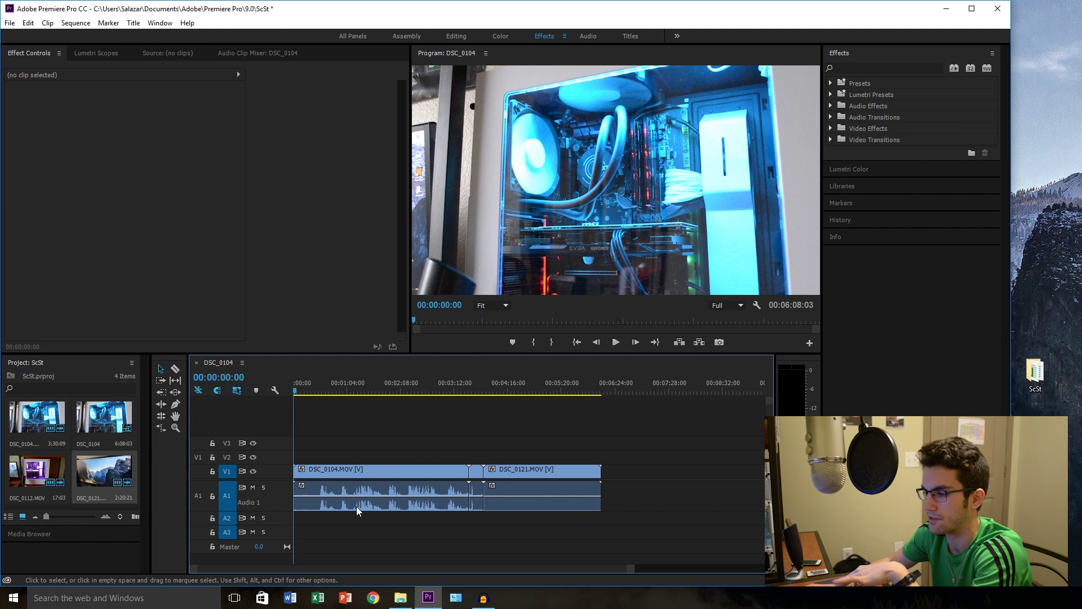
left_click(195, 489)
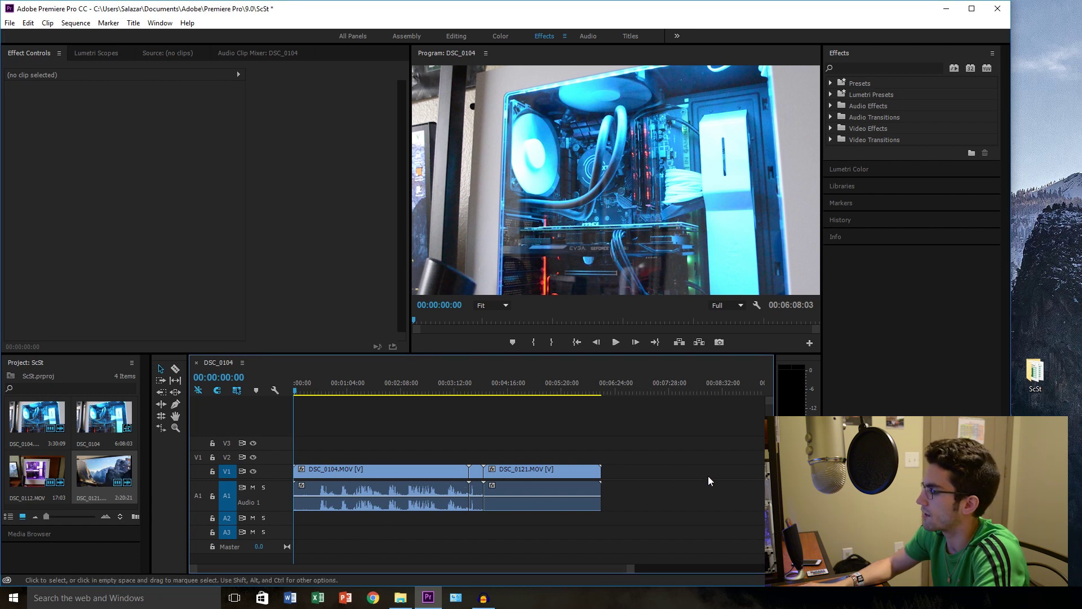
Bring up the ScSt folder and Audacity, look at Audacity's audio export options, and minimize both windows
left_click(400, 597)
left_click_drag(817, 48, 601, 168)
left_click(484, 597)
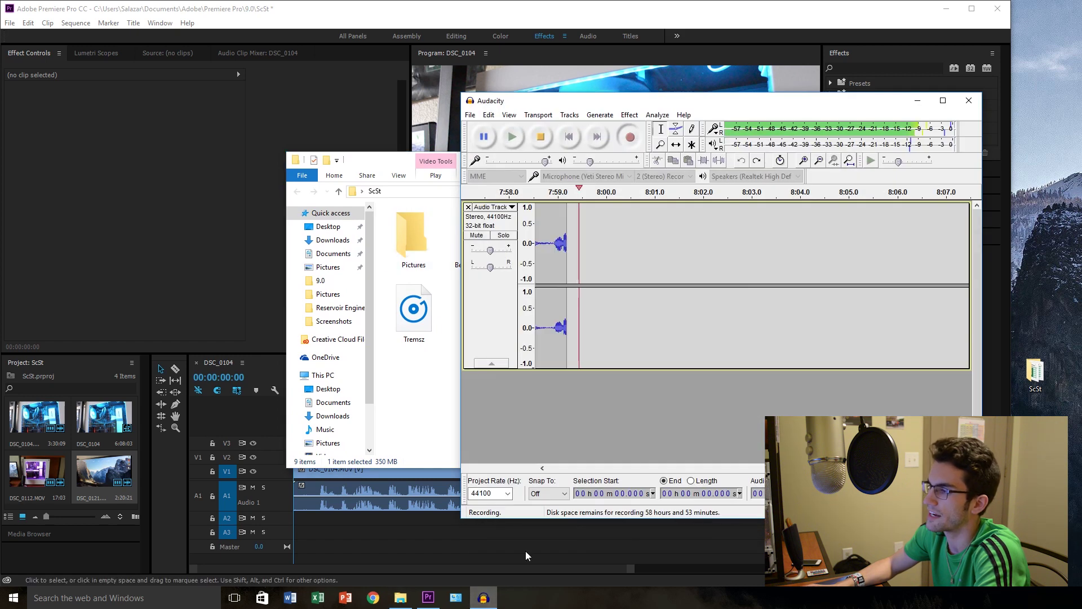
left_click_drag(778, 102, 543, 102)
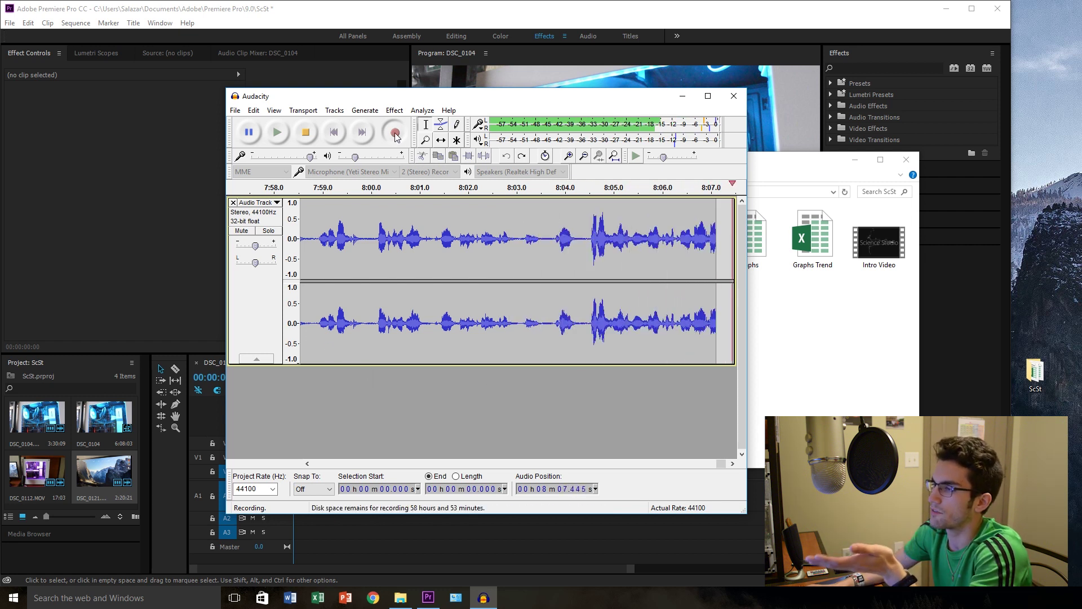
left_click(235, 110)
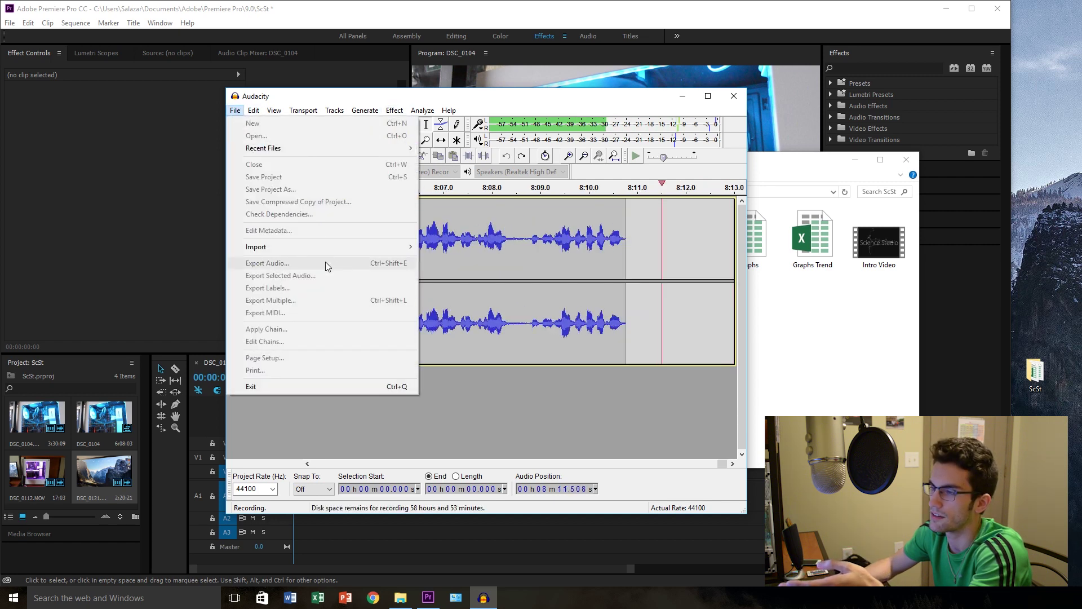
left_click(597, 101)
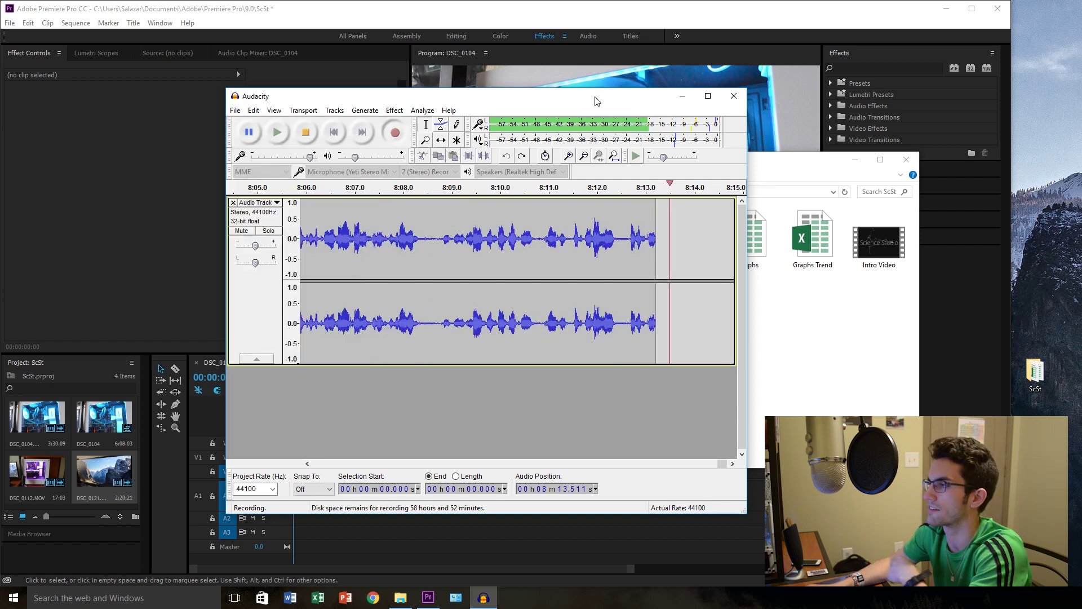
left_click(683, 97)
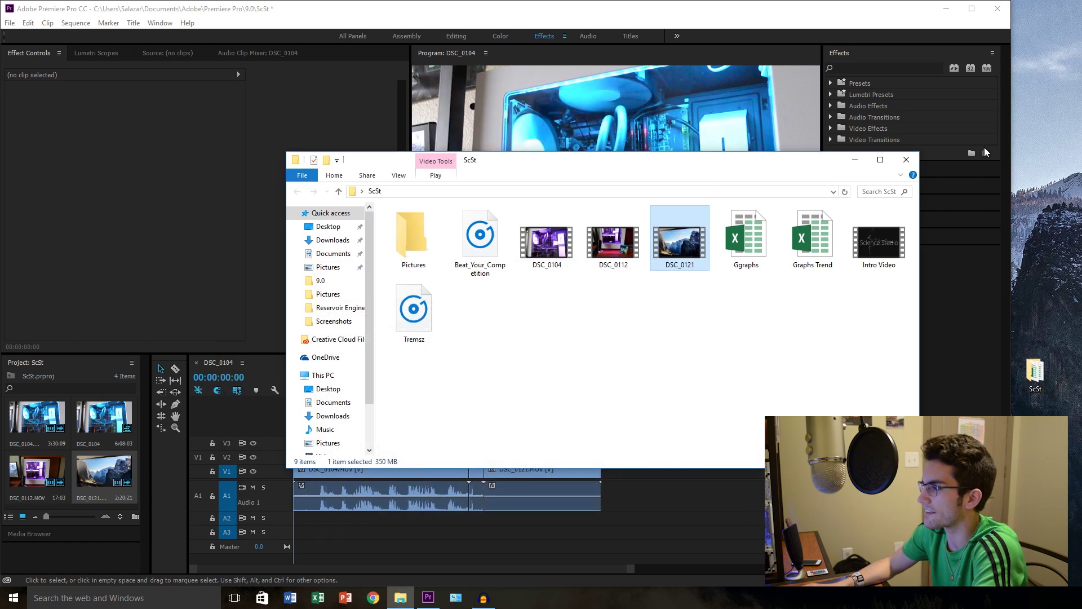
left_click(854, 160)
Increase the height of audio track A2 and mute audio track A1
left_click_drag(284, 525, 283, 553)
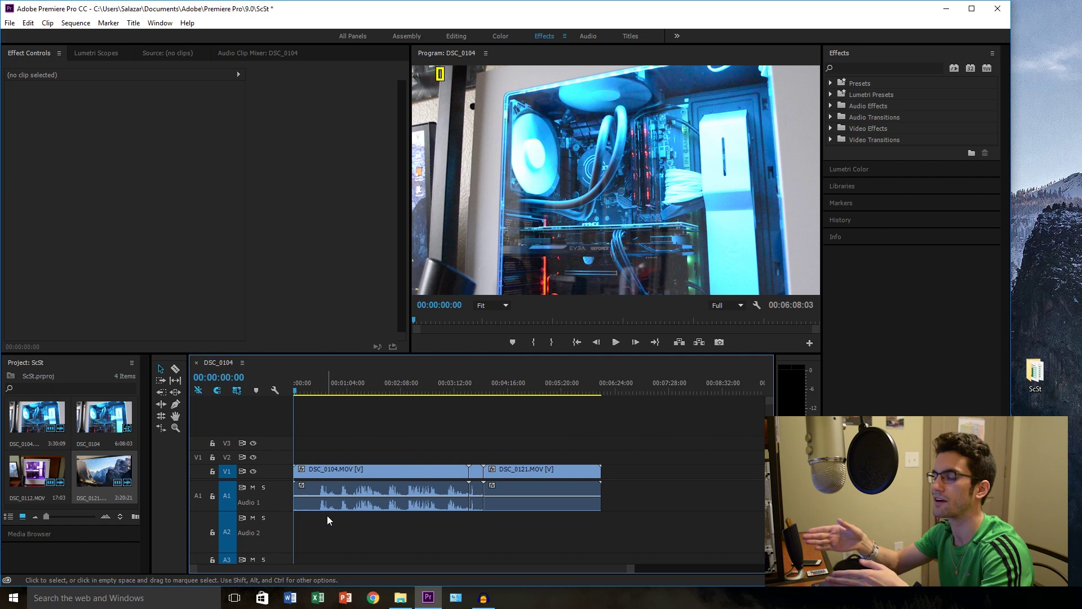
left_click(254, 488)
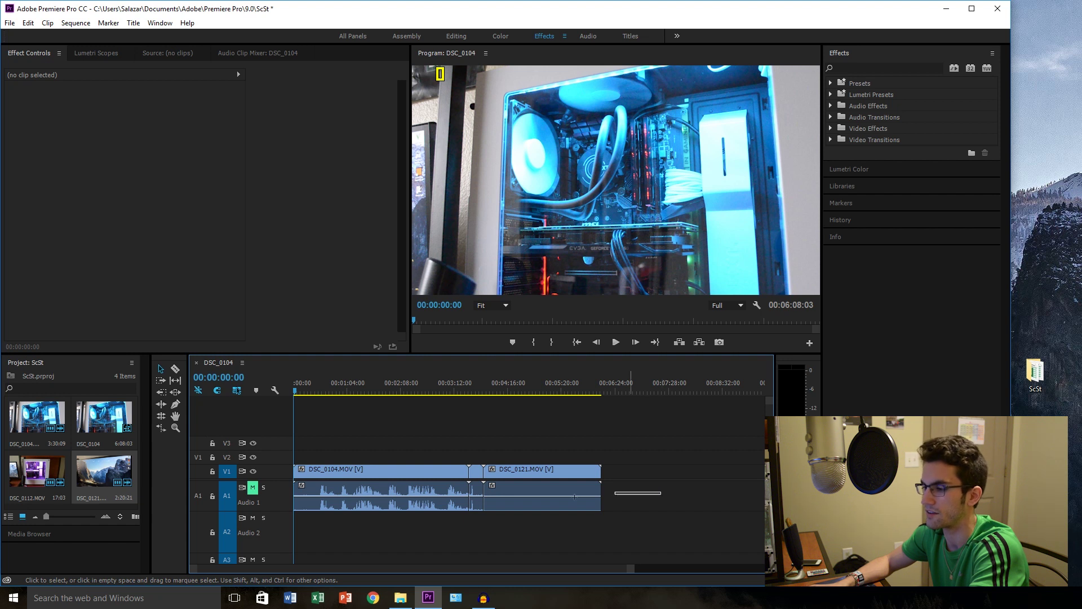
Delete all audio clips from track A1 while video track V1 is locked, and unlock V1
left_click_drag(660, 492, 114, 514)
left_click(212, 471)
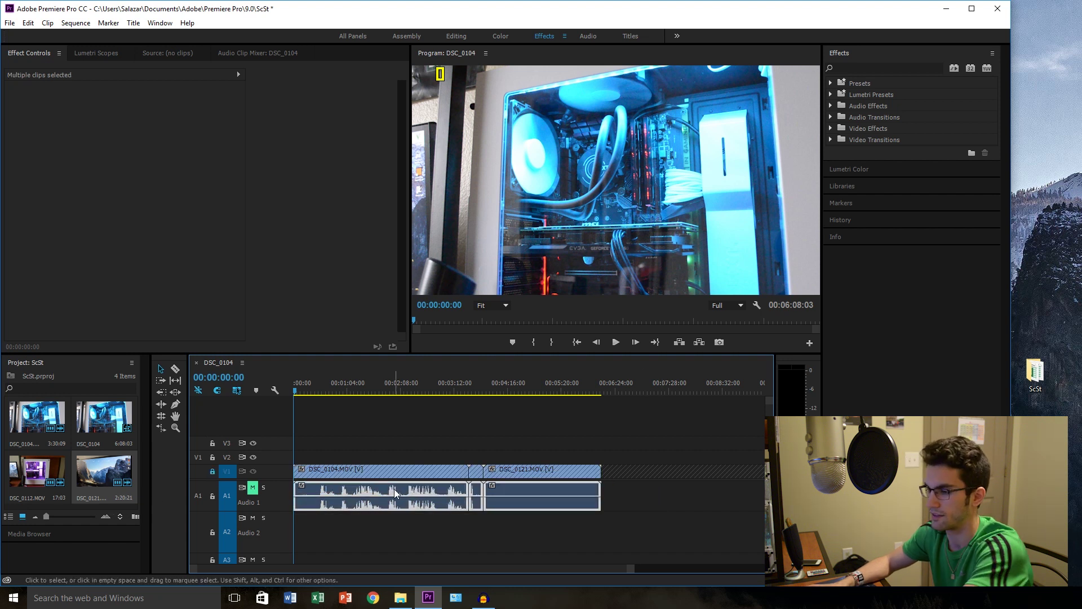
key("Delete")
left_click(213, 471)
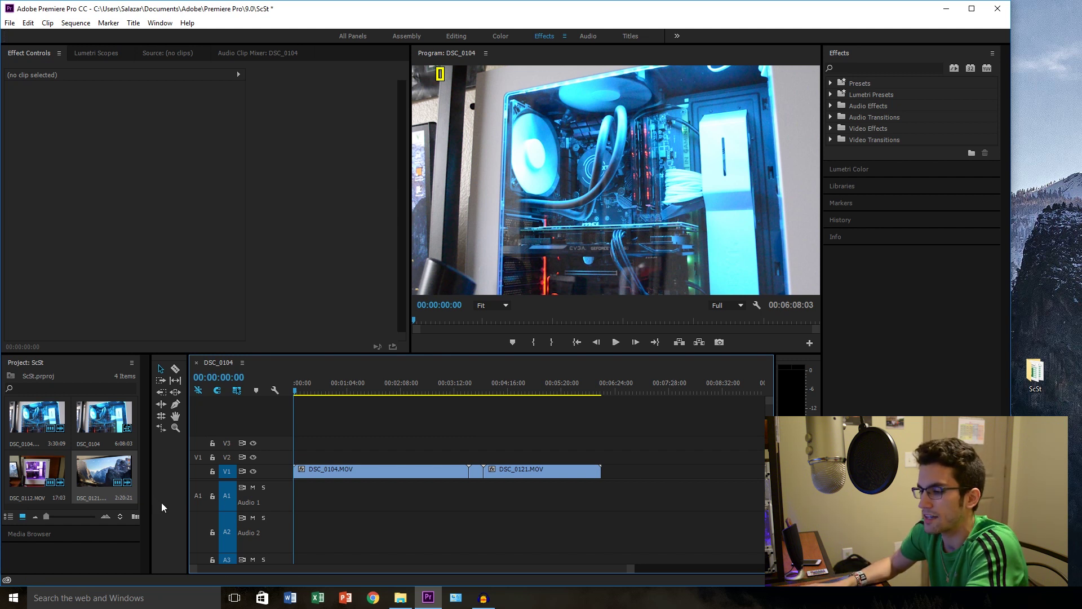
left_click(212, 472)
left_click(212, 472)
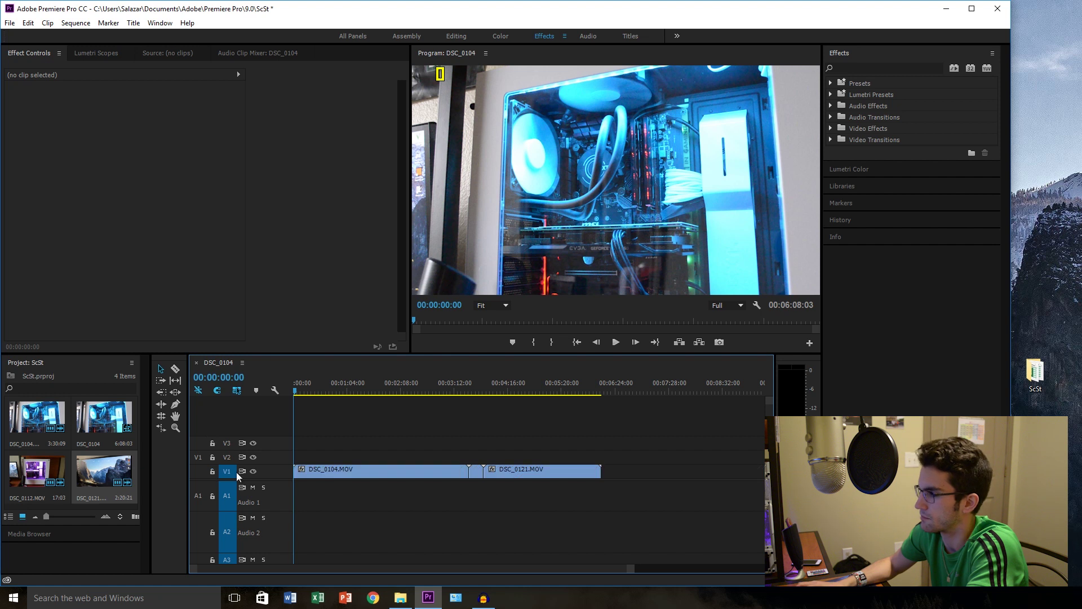
List the Dissolve video transitions, switch to the Editing workspace and return to the Effects workspace
left_click(831, 140)
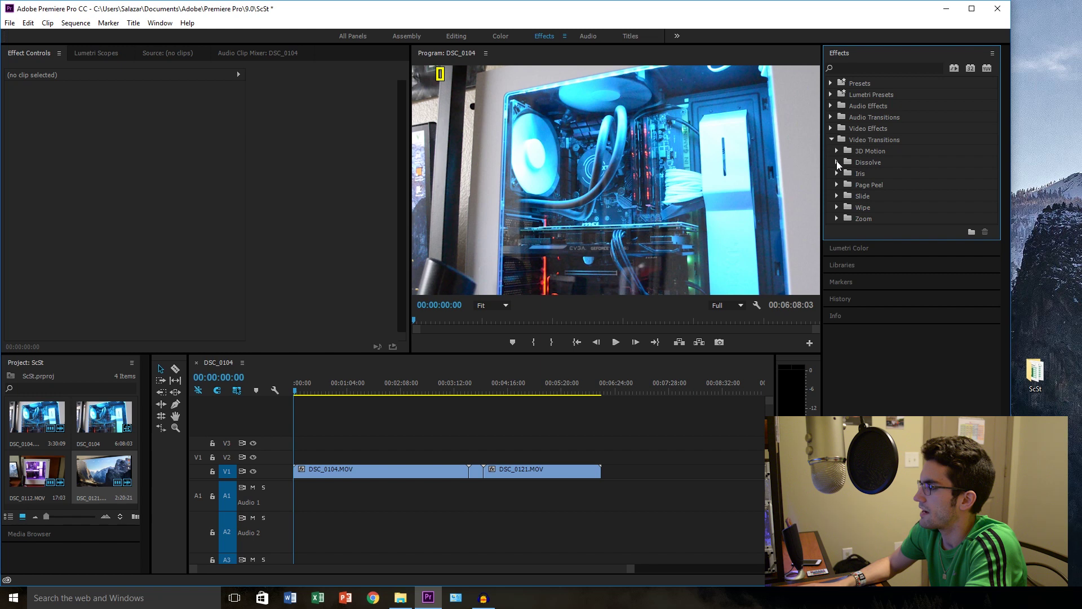
left_click(837, 162)
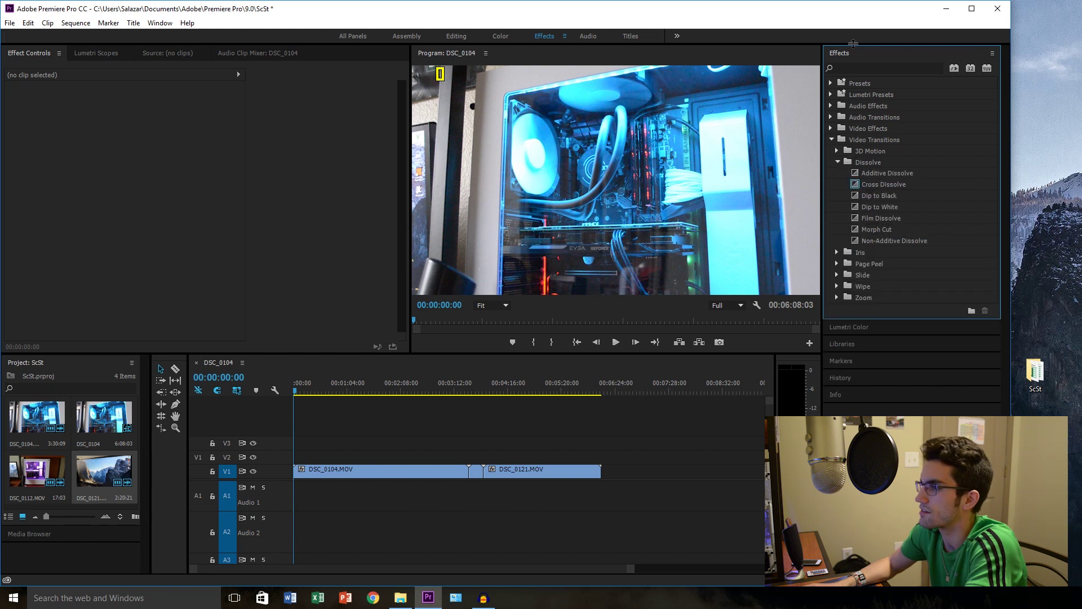
left_click(459, 36)
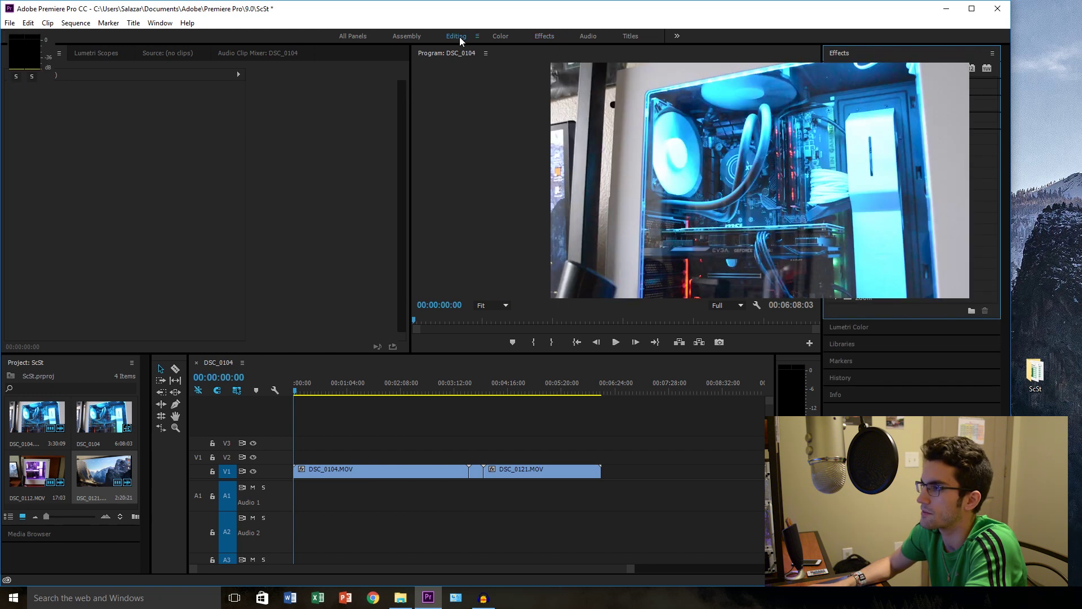
left_click(545, 37)
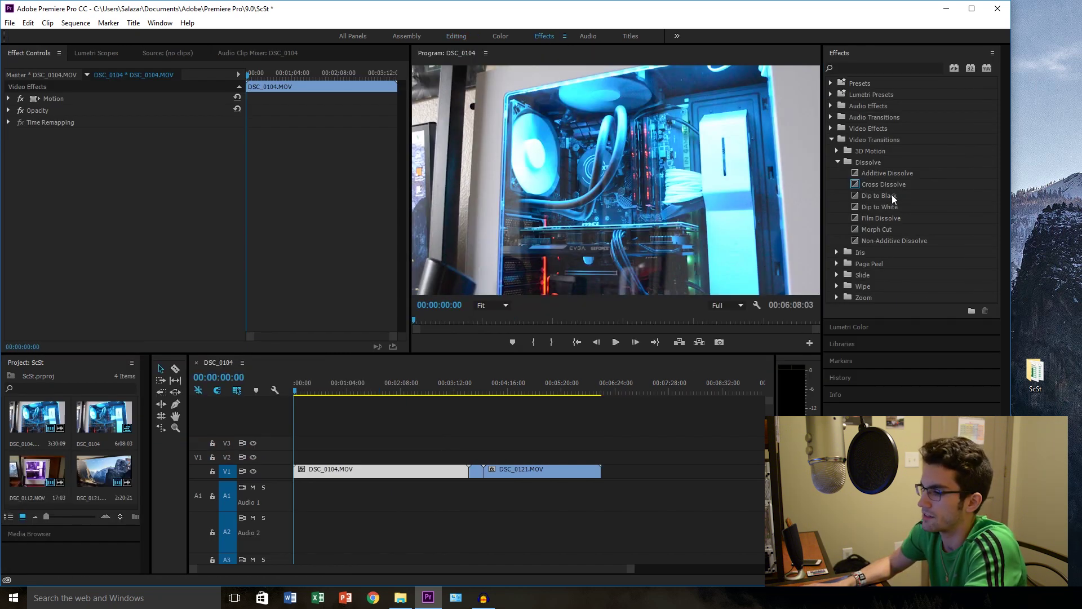
Apply the Dip to Black transition to the start of the DSC_0104 clip and play the opening
left_click_drag(892, 194, 308, 434)
left_click_drag(297, 476, 297, 477)
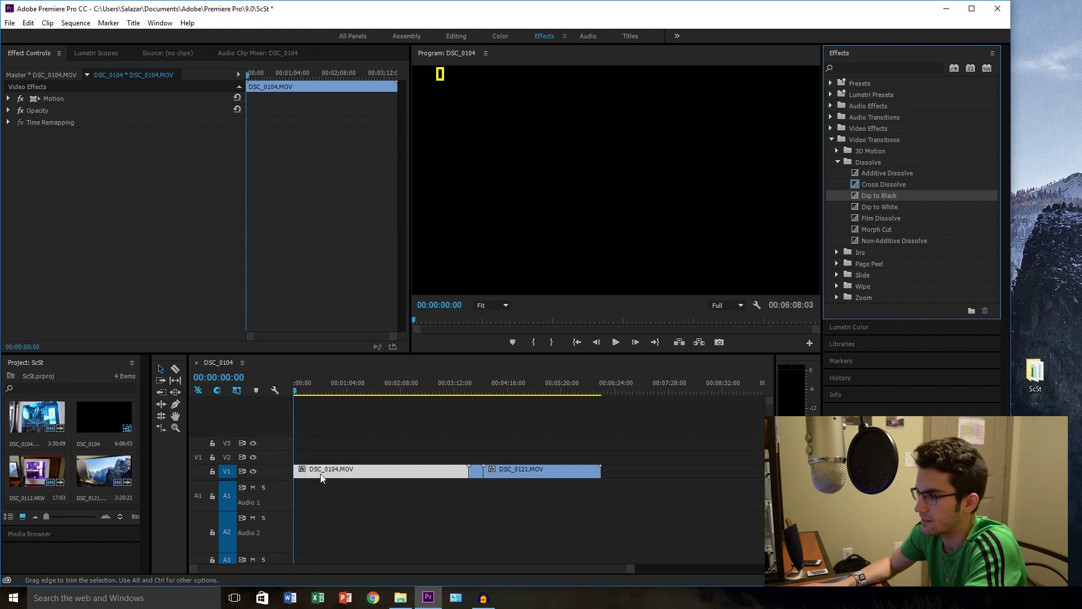
left_click(615, 343)
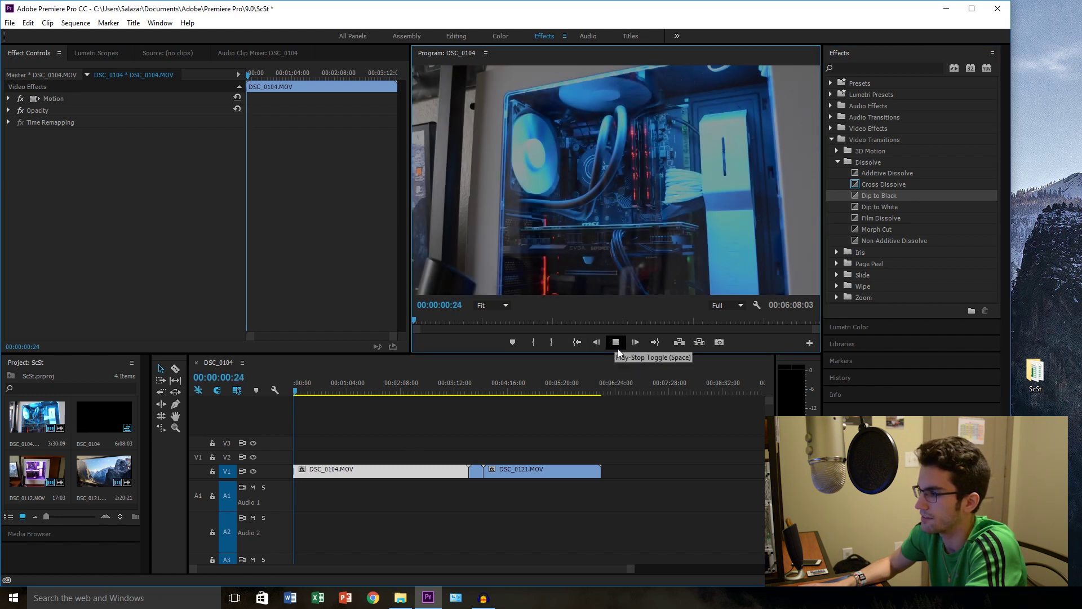
left_click(616, 342)
Extend the Dip to Black transition at the start of DSC_0104 to a duration of 00:00:03:21
left_click(590, 572)
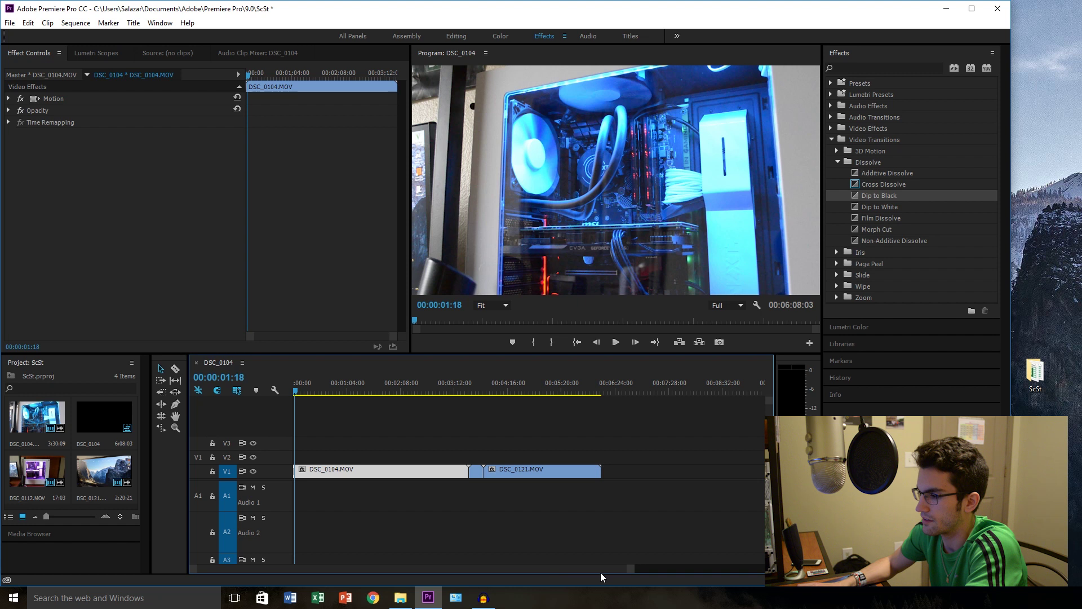
left_click_drag(630, 569, 324, 570)
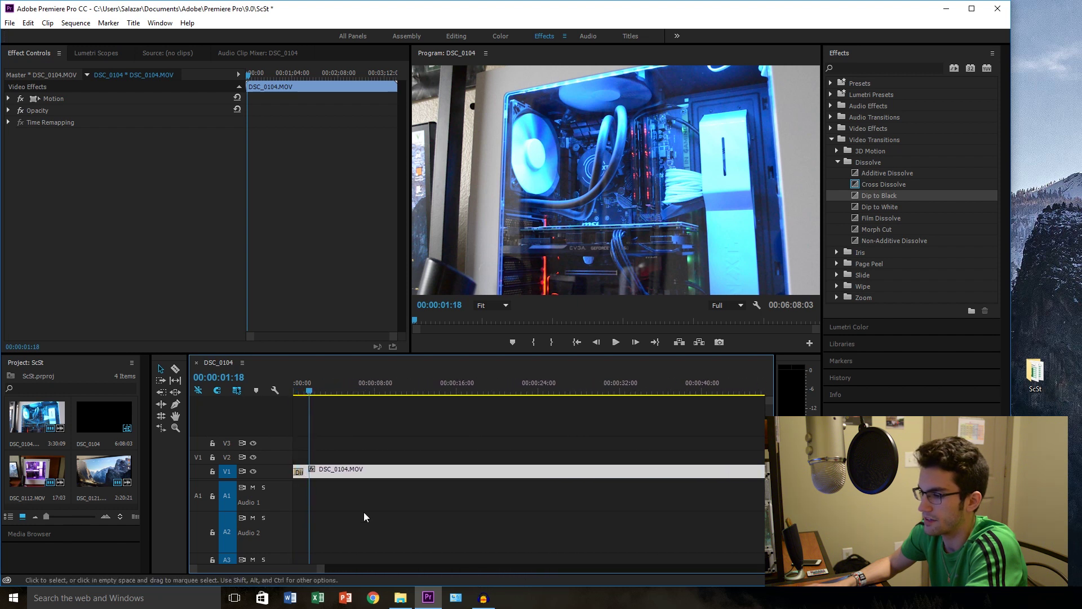
left_click(304, 469)
left_click_drag(326, 569, 276, 569)
left_click_drag(381, 472, 621, 469)
Return to the sequence start and play back the extended fade from black
left_click(577, 342)
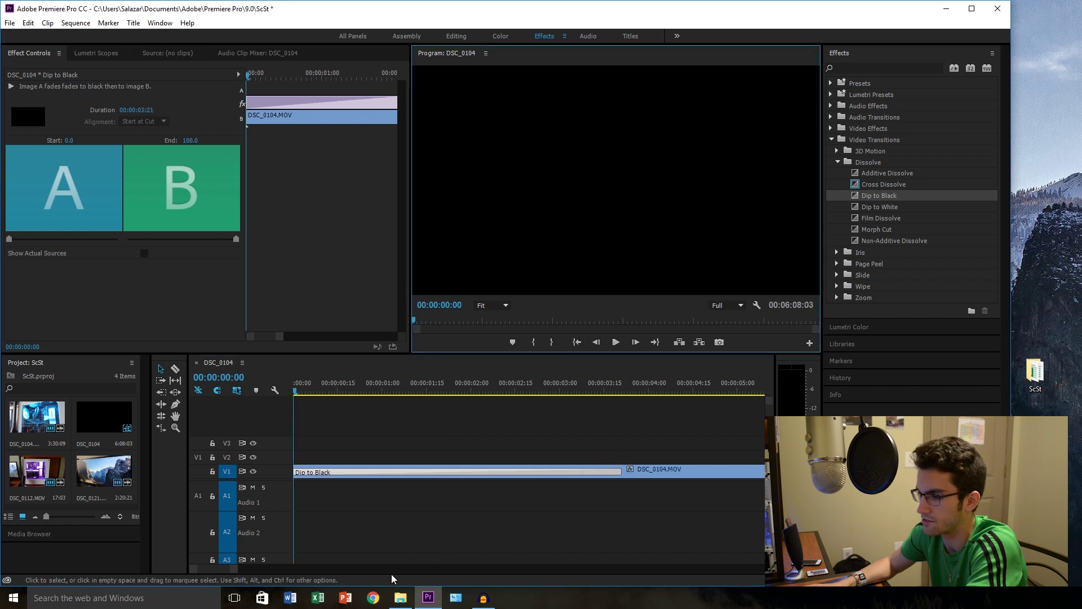
left_click_drag(236, 568, 330, 568)
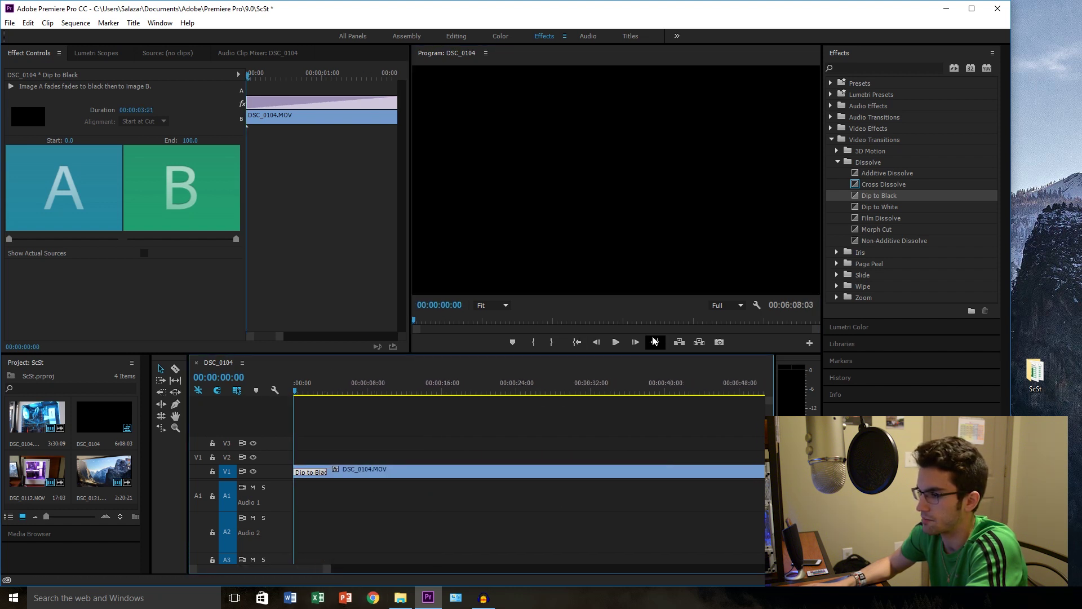
left_click(615, 342)
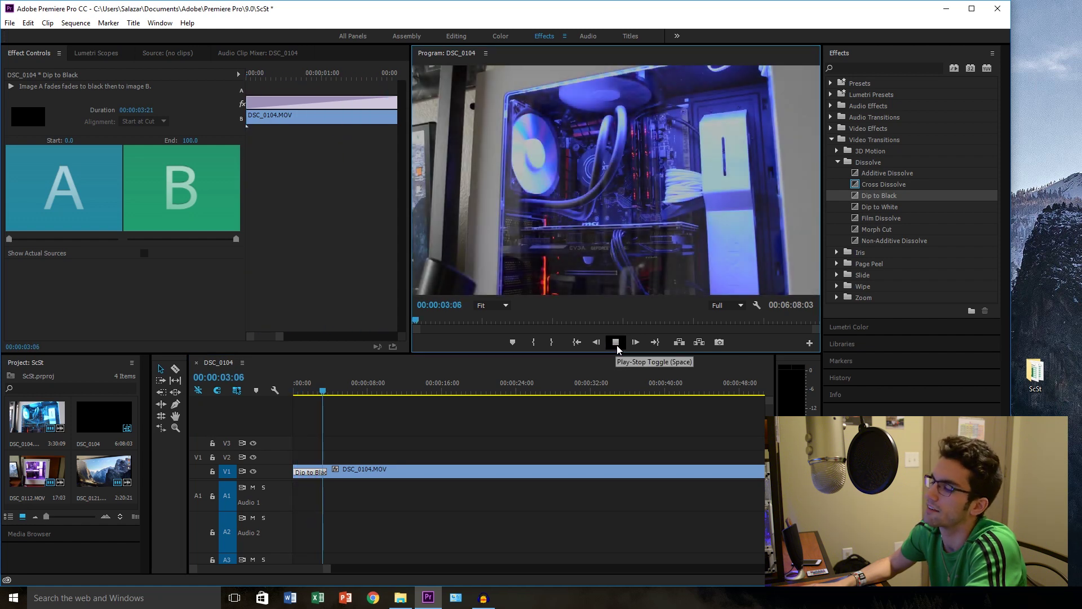
left_click(616, 344)
Apply Cross Dissolve transitions to both cuts, before and after the short DSC_0112 clip on V1
left_click_drag(329, 569, 587, 496)
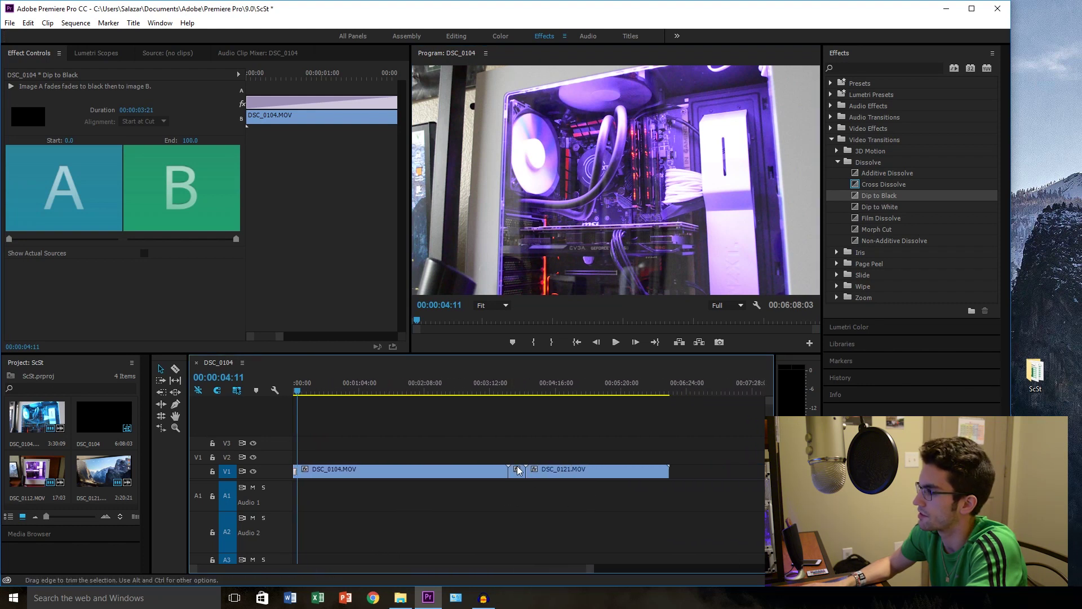
left_click_drag(900, 186, 887, 196)
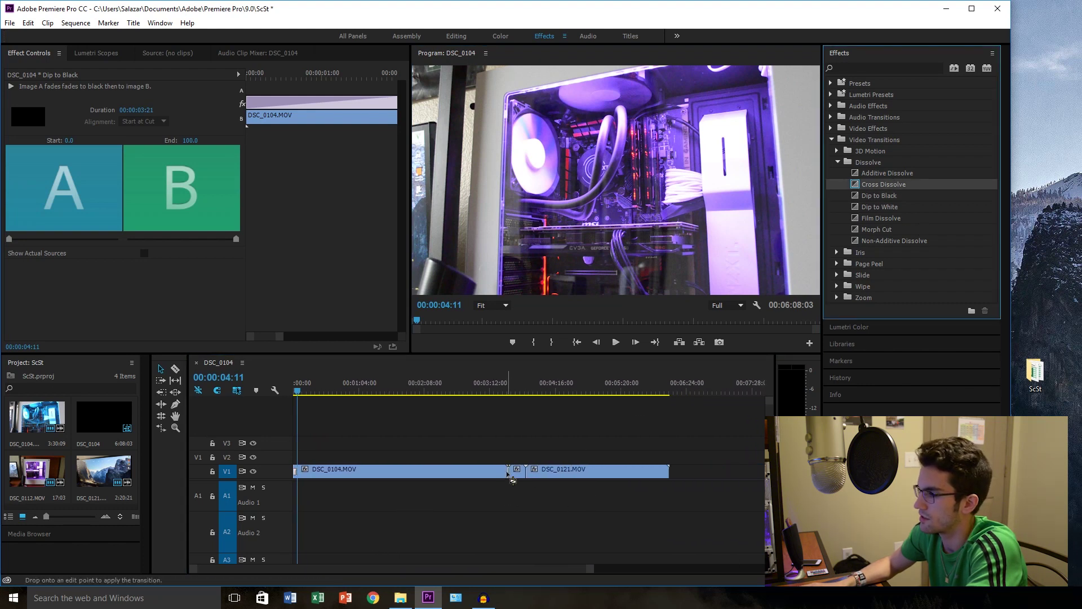
left_click_drag(512, 479, 511, 479)
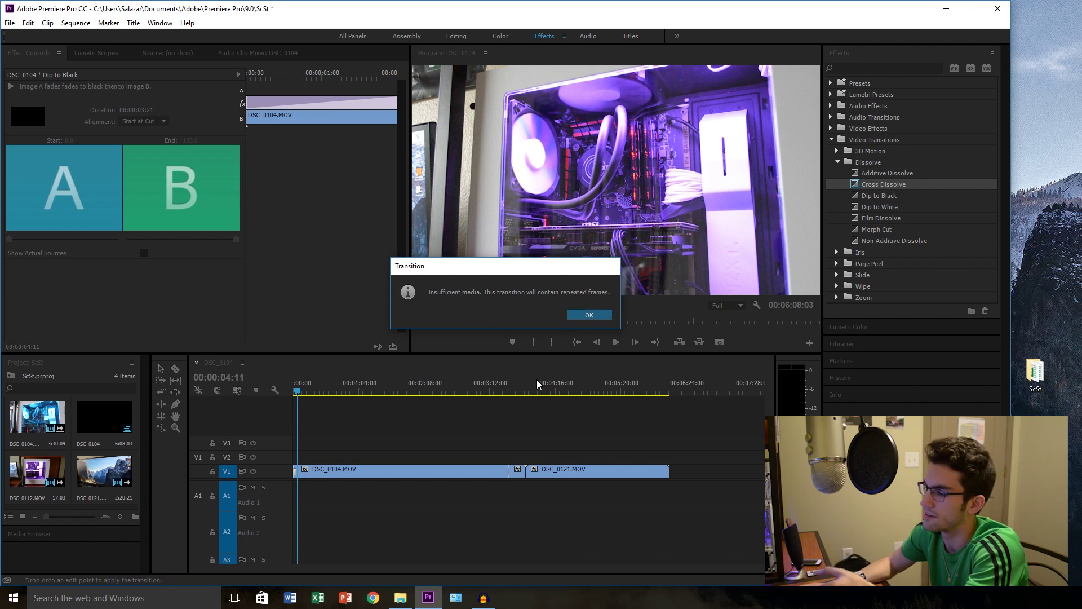
left_click(588, 316)
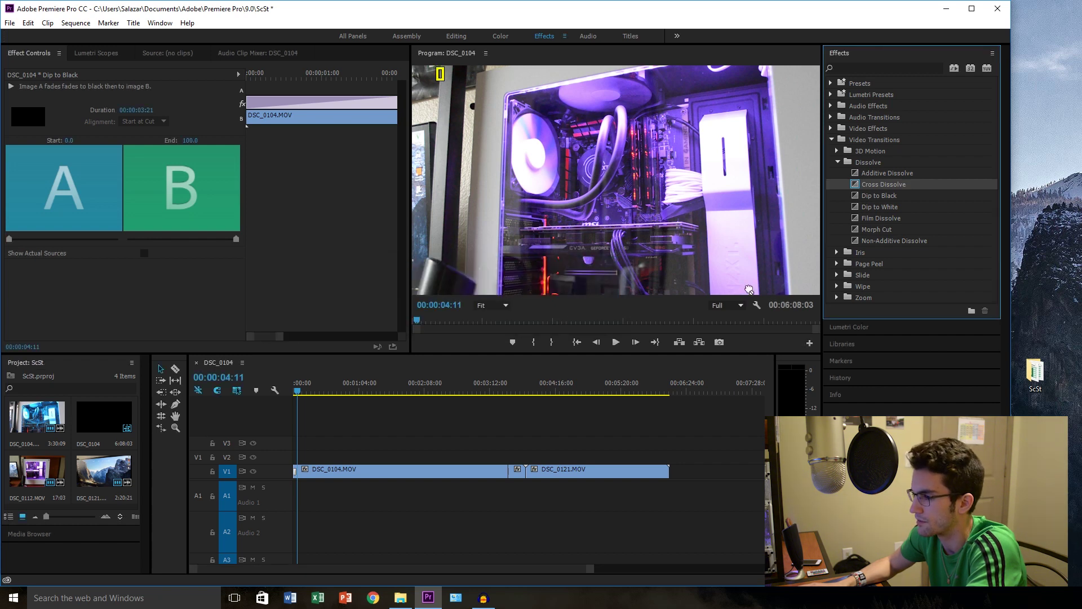
left_click_drag(537, 480, 537, 482)
key("Return")
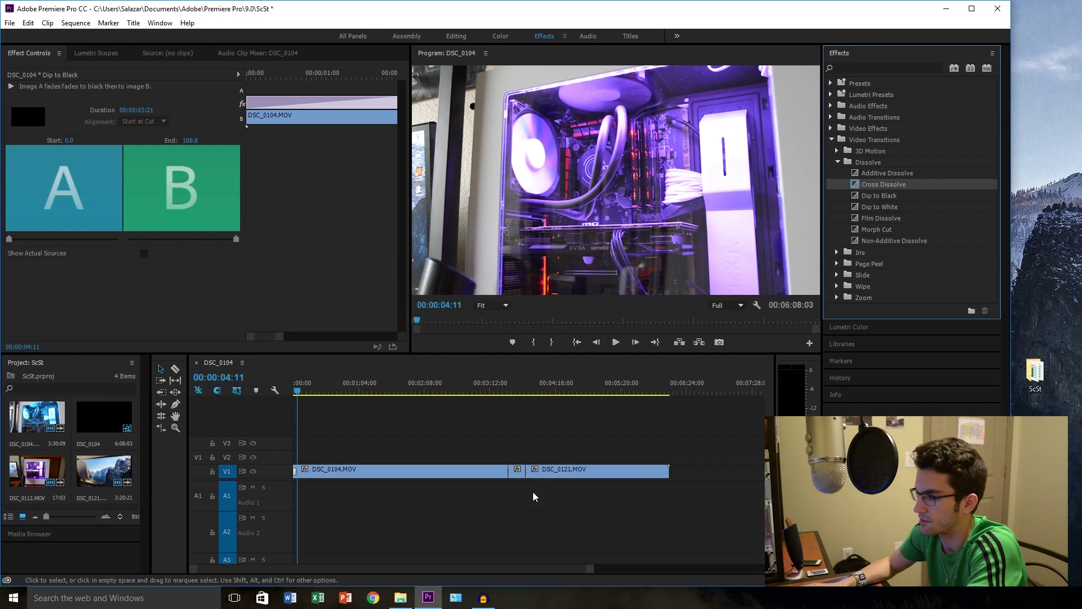
Play back the cross dissolves at the start and end of the short DSC_0112 clip
left_click(509, 390)
left_click_drag(509, 394, 505, 392)
left_click(615, 342)
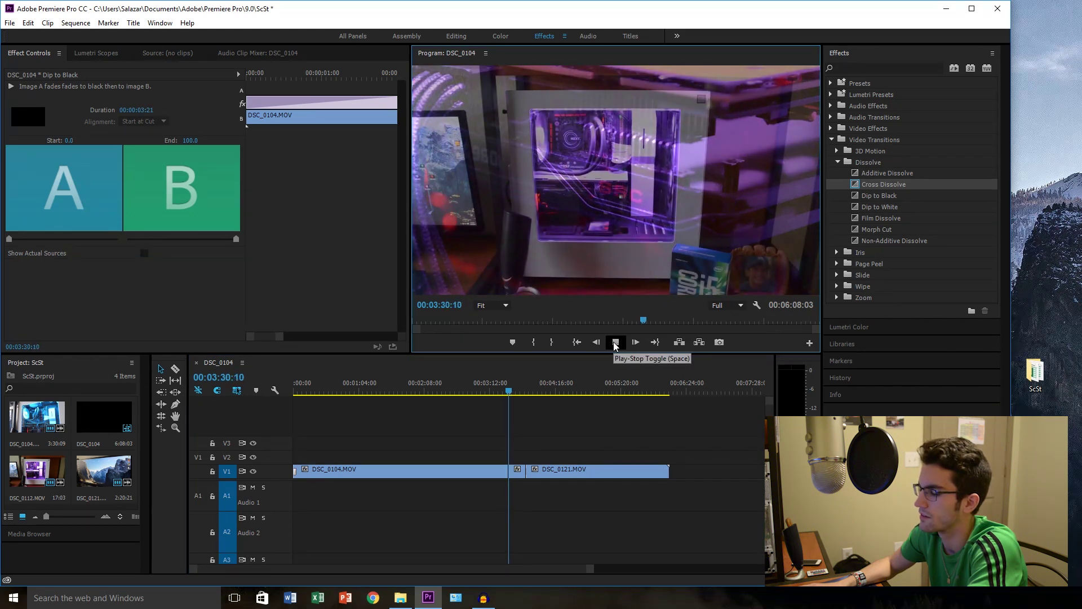
left_click(615, 342)
left_click_drag(509, 390, 527, 397)
left_click(615, 343)
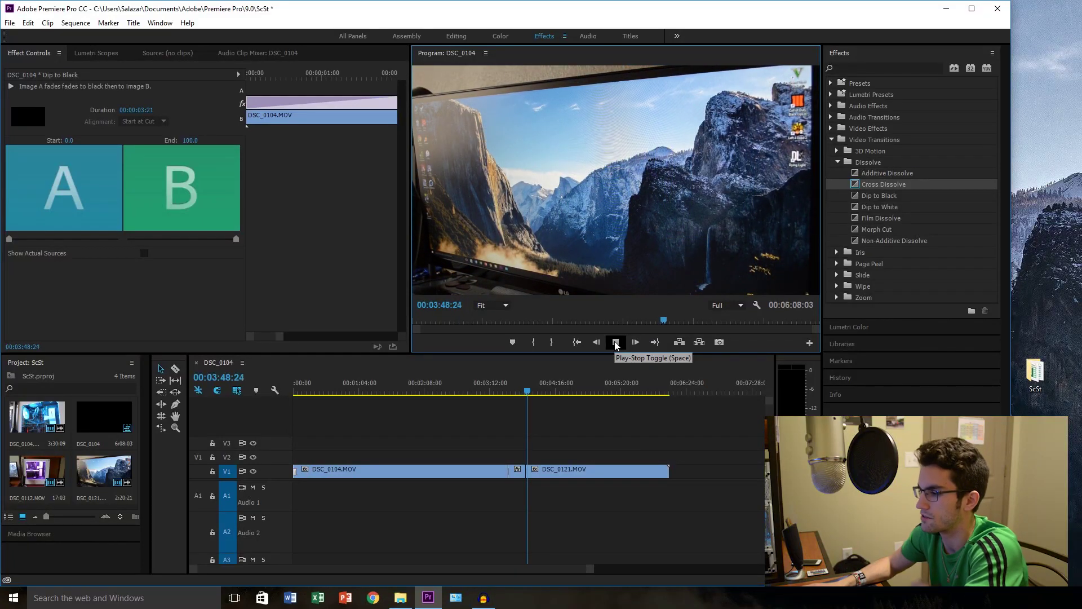
Split DSC_0104 at 00:00:18:05 with the Razor tool and ripple delete the section before the cut
left_click_drag(532, 395, 575, 388)
left_click_drag(381, 397, 312, 395)
left_click(176, 370)
right_click(316, 471)
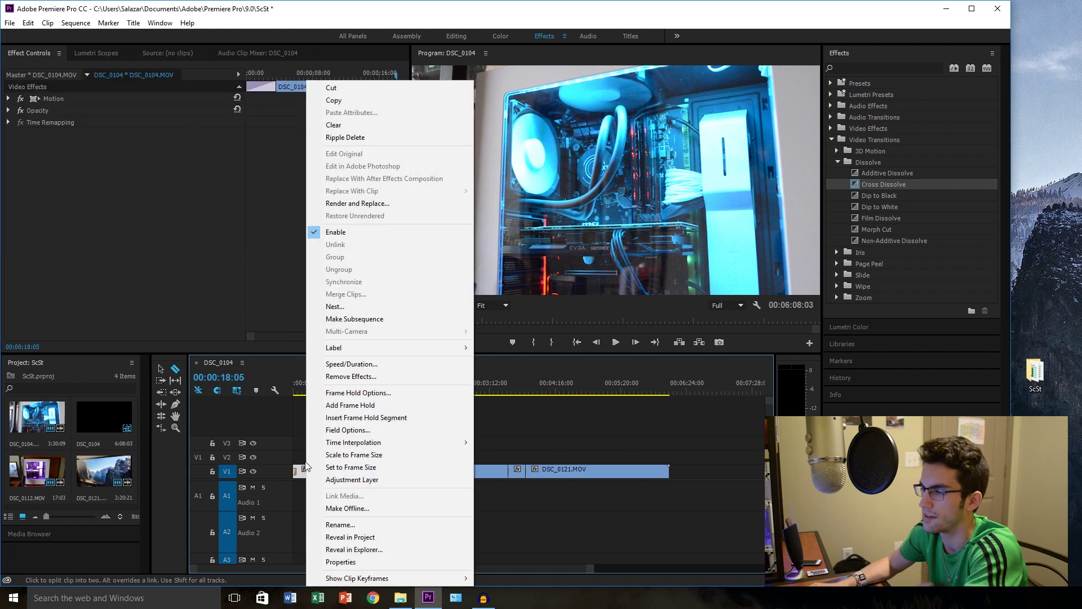
left_click(365, 138)
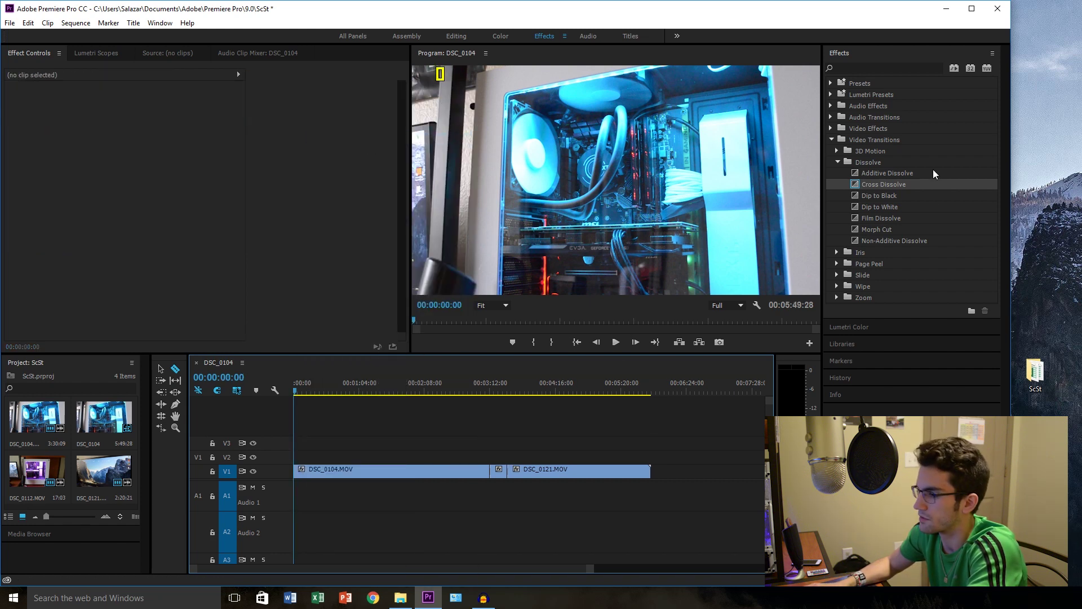
Apply the Dip to Black transition to the new start of the DSC_0104 clip and play the opening
left_click(877, 196)
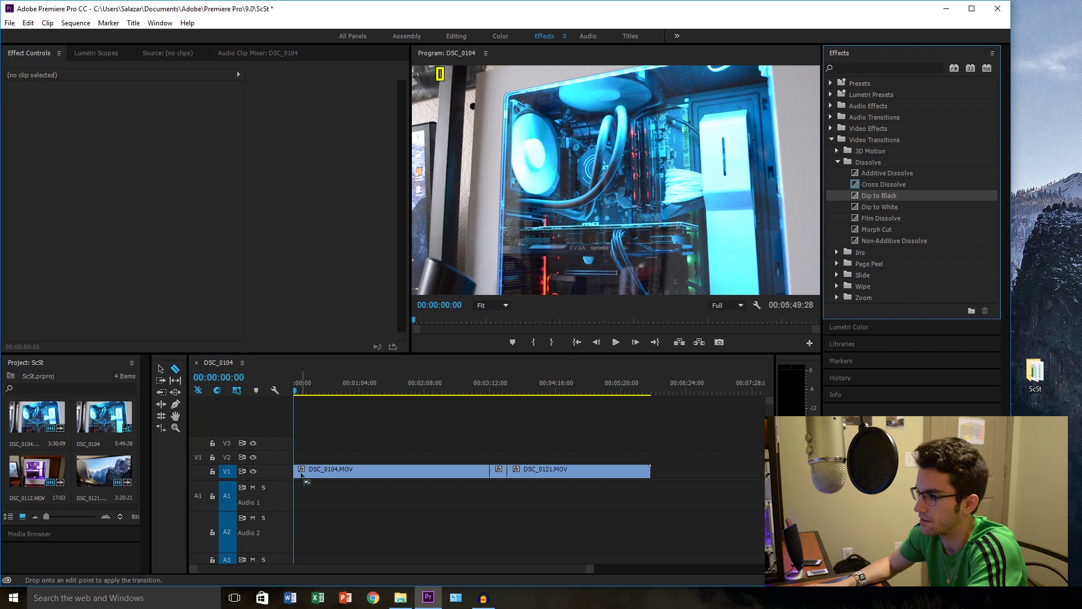
left_click_drag(302, 476, 299, 473)
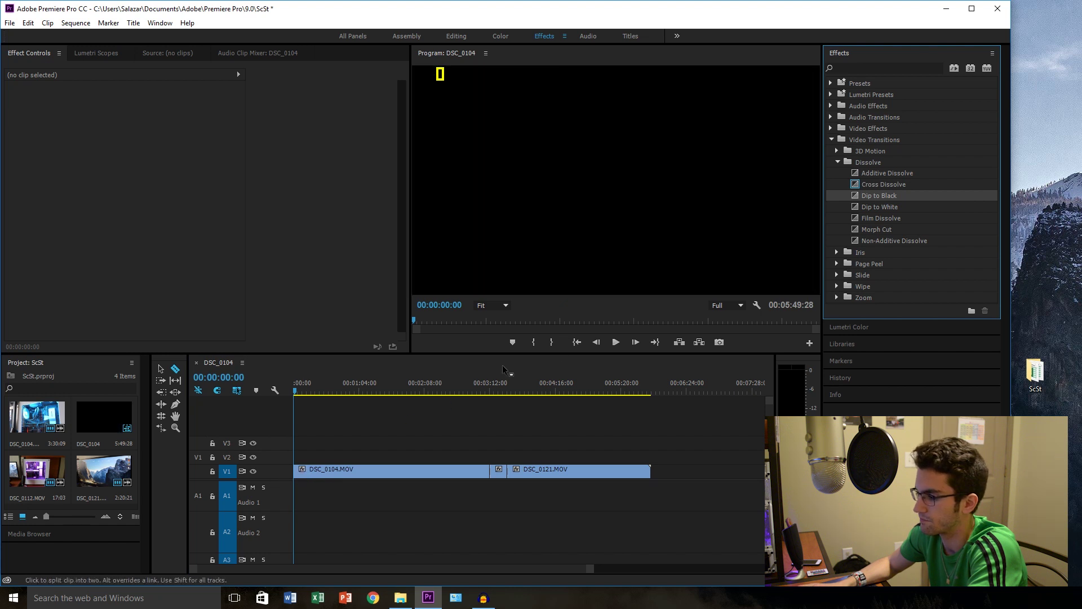
left_click_drag(591, 572, 356, 570)
left_click(595, 343)
left_click(617, 345)
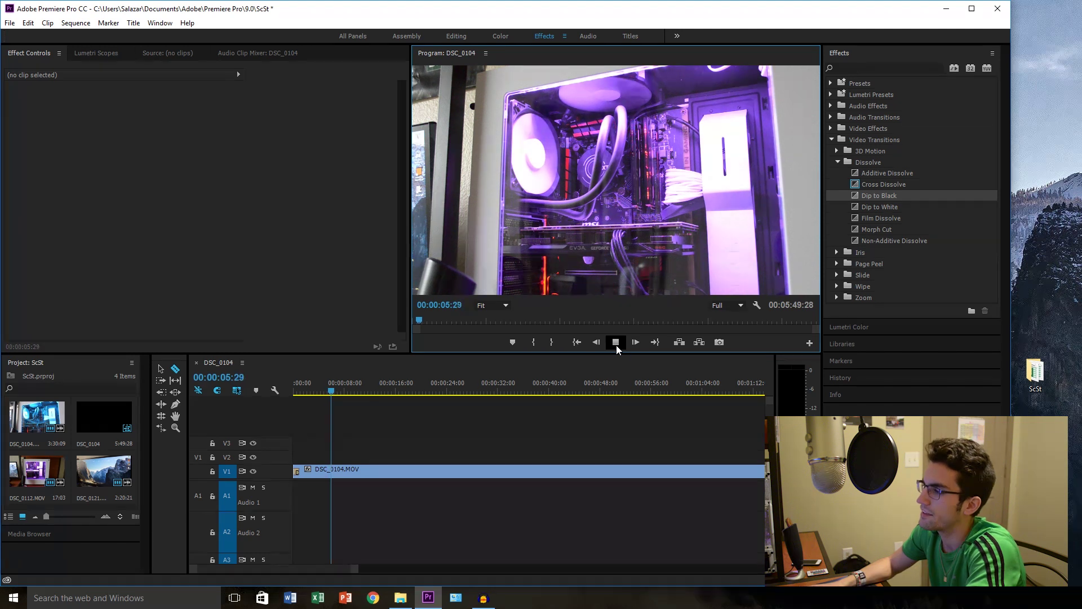
left_click(617, 345)
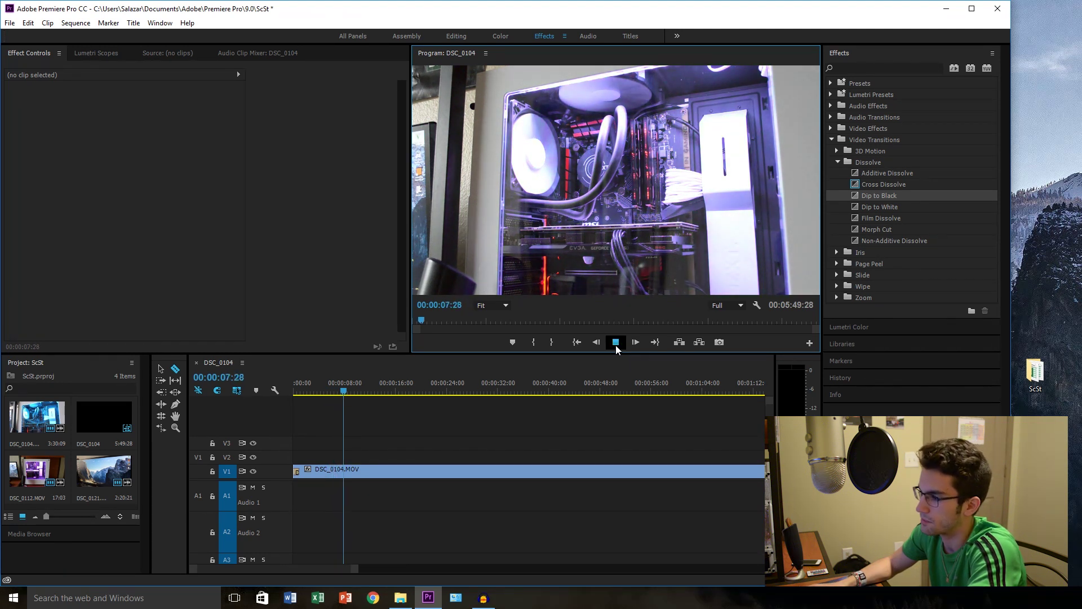
Split the DSC_0104 clip with the Razor tool at about 00:00:07:28 and at 00:00:32:03
left_click(345, 473)
left_click_drag(356, 569, 421, 569)
left_click_drag(322, 392, 398, 384)
left_click(397, 470)
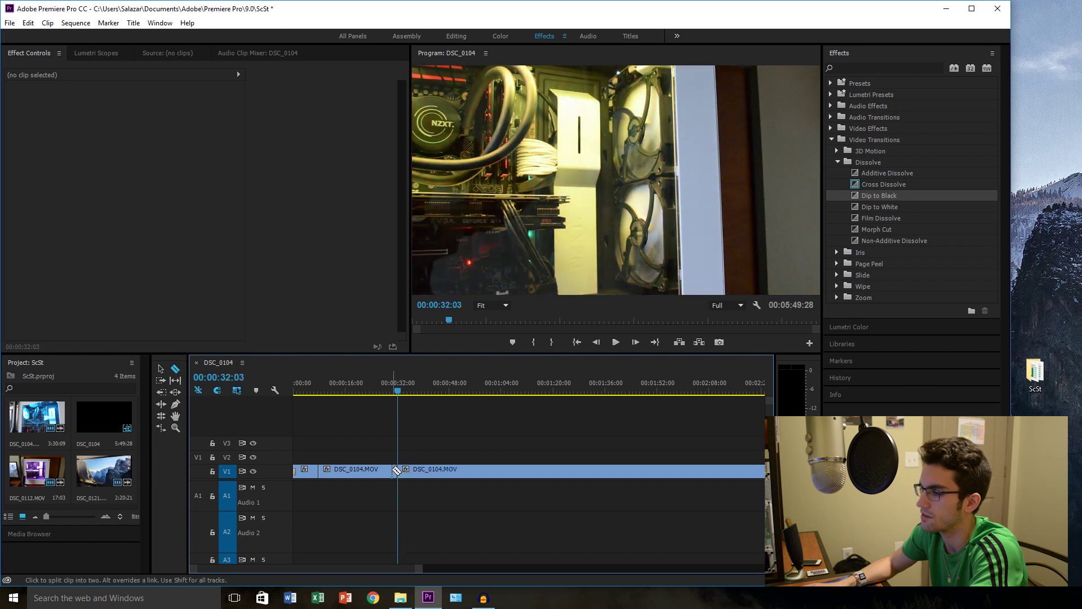
Ripple delete the DSC_0104 section between the two cuts and play the sequence across the join
right_click(393, 472)
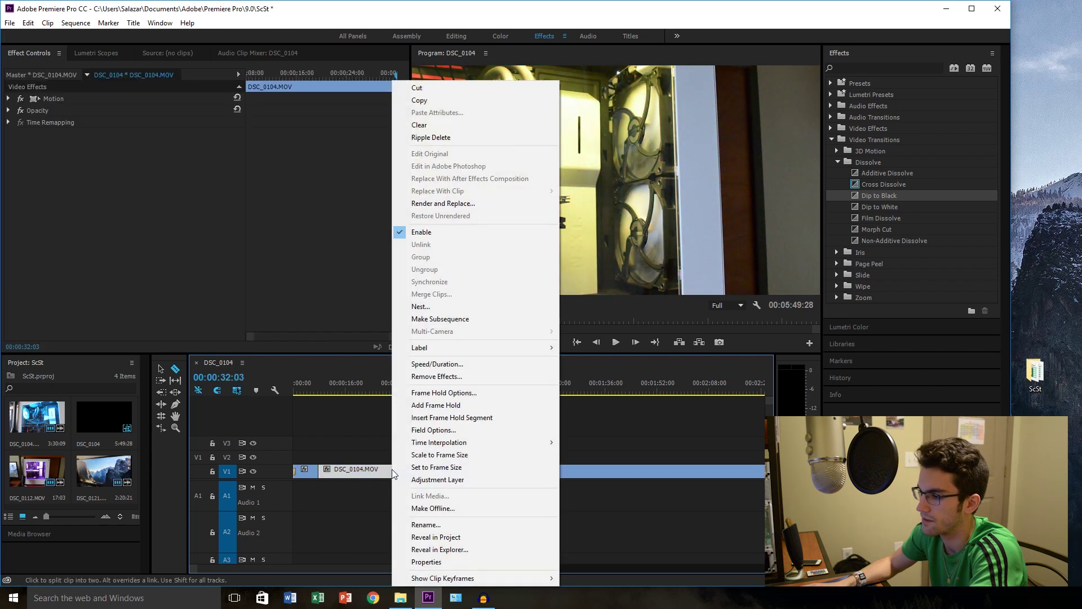
left_click(431, 137)
left_click(616, 343)
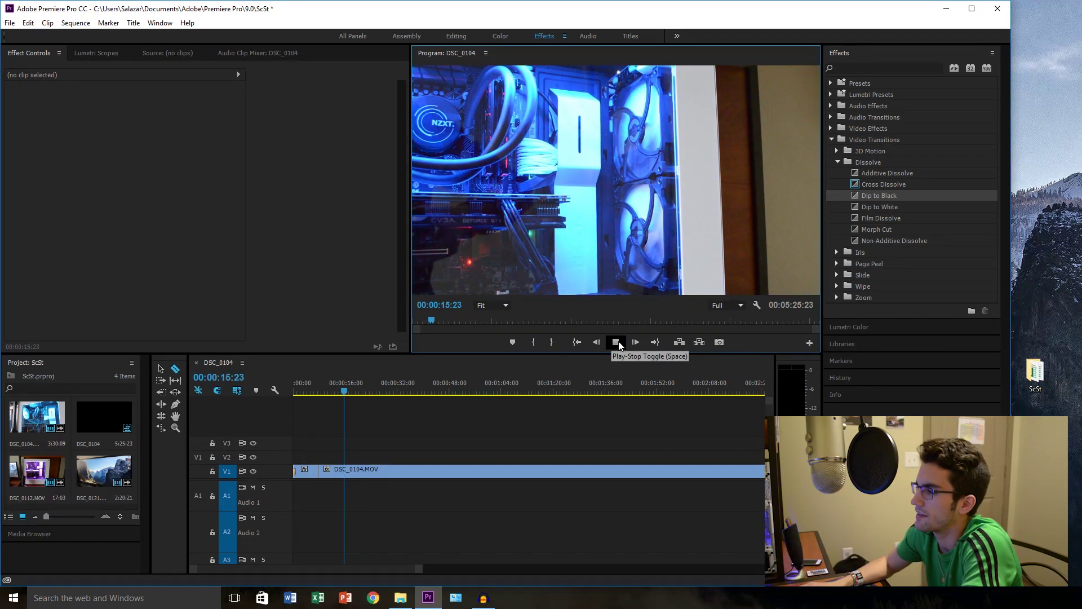
left_click(617, 343)
Split DSC_0104 at 00:00:15:18 and at 00:02:13:27 with the Razor tool and ripple delete the section in between
left_click(345, 391)
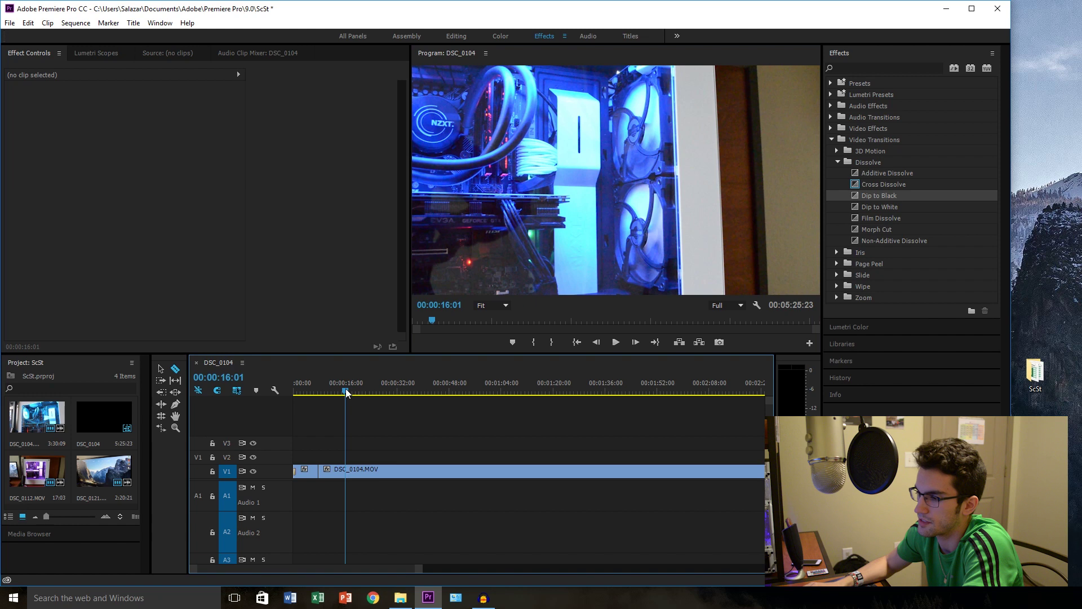
left_click_drag(345, 390, 344, 390)
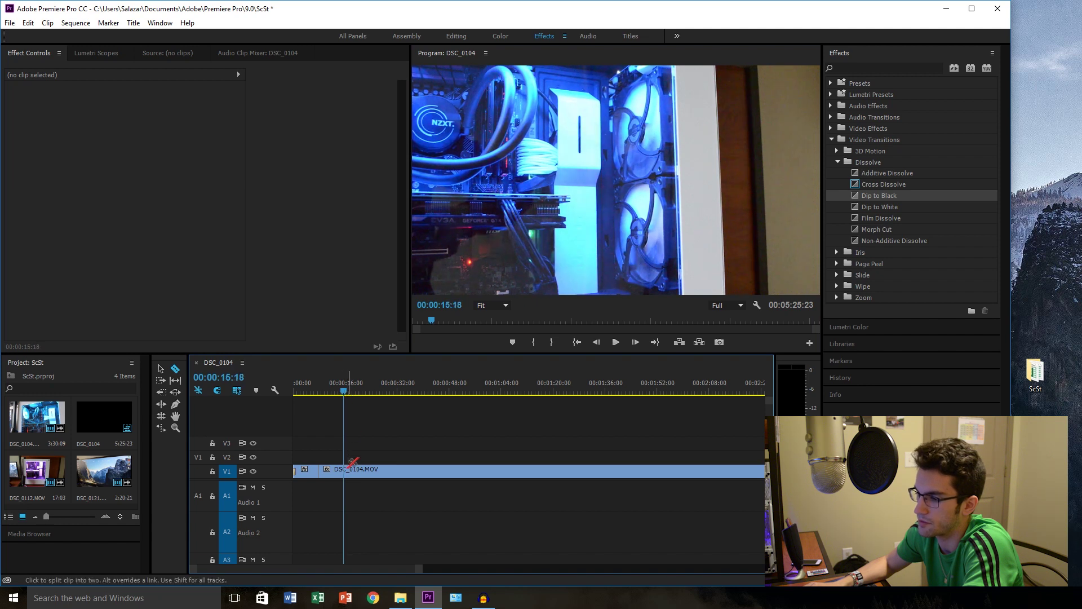
left_click_drag(346, 391, 730, 372)
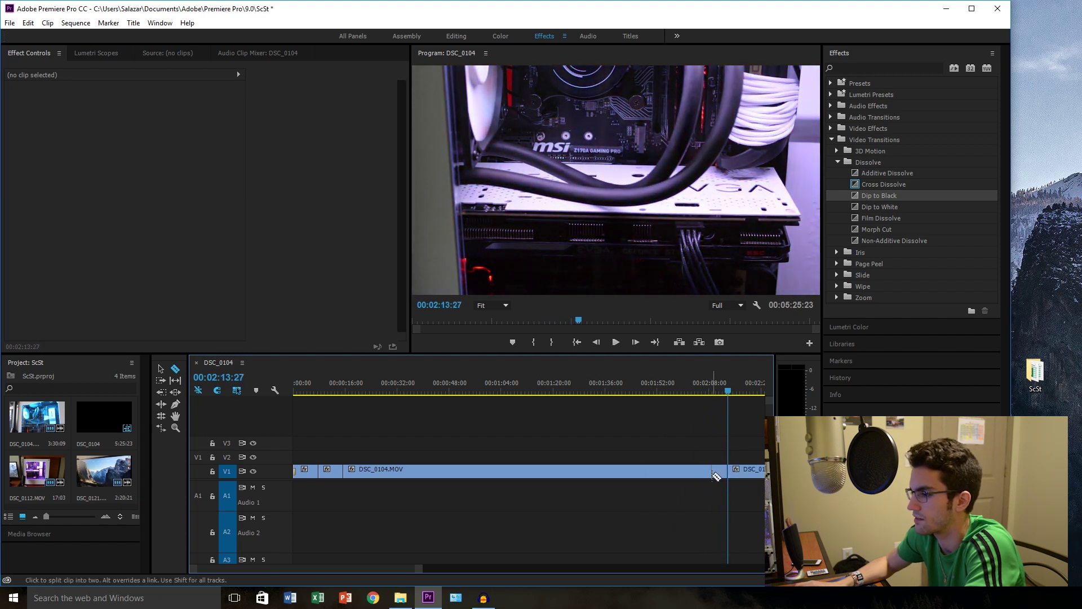
right_click(712, 471)
left_click(768, 139)
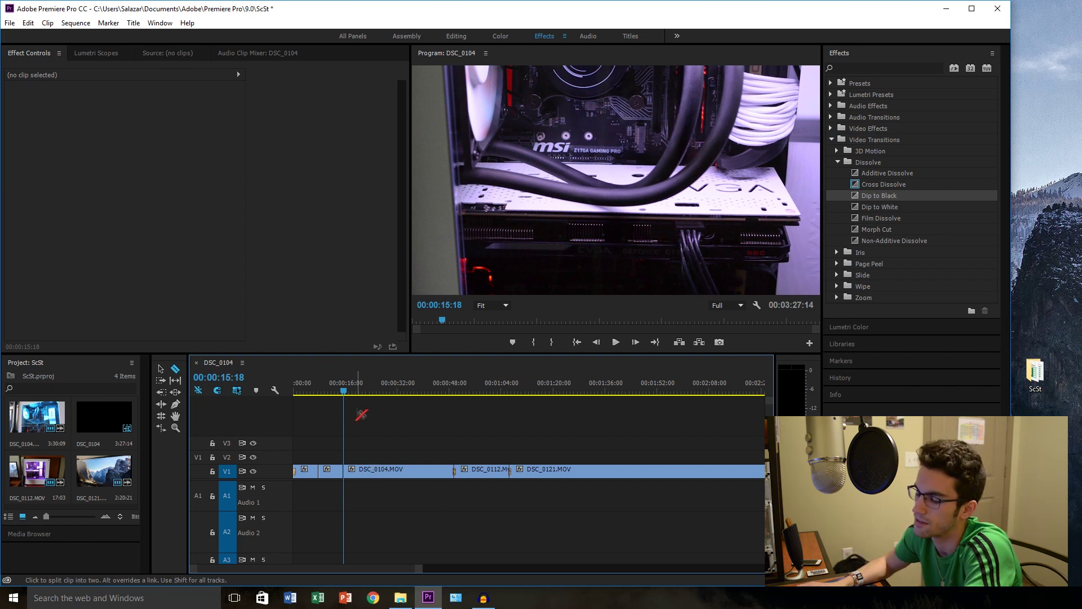
Split the last DSC_0104 piece at 00:00:23:23 and ripple delete the part after the cut
left_click_drag(344, 389, 370, 395)
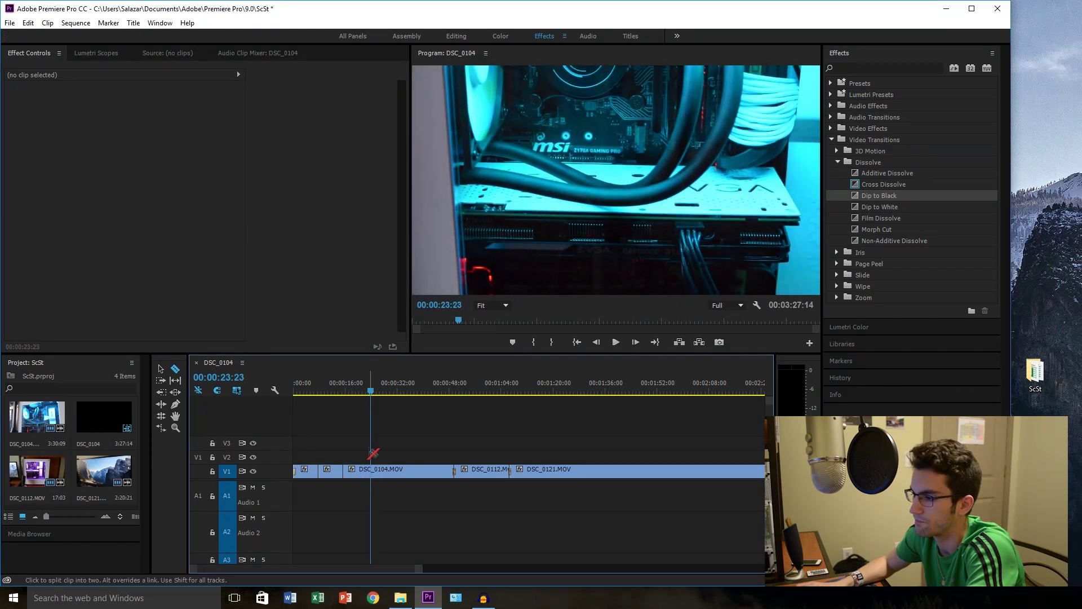
left_click(371, 470)
right_click(403, 473)
left_click(471, 139)
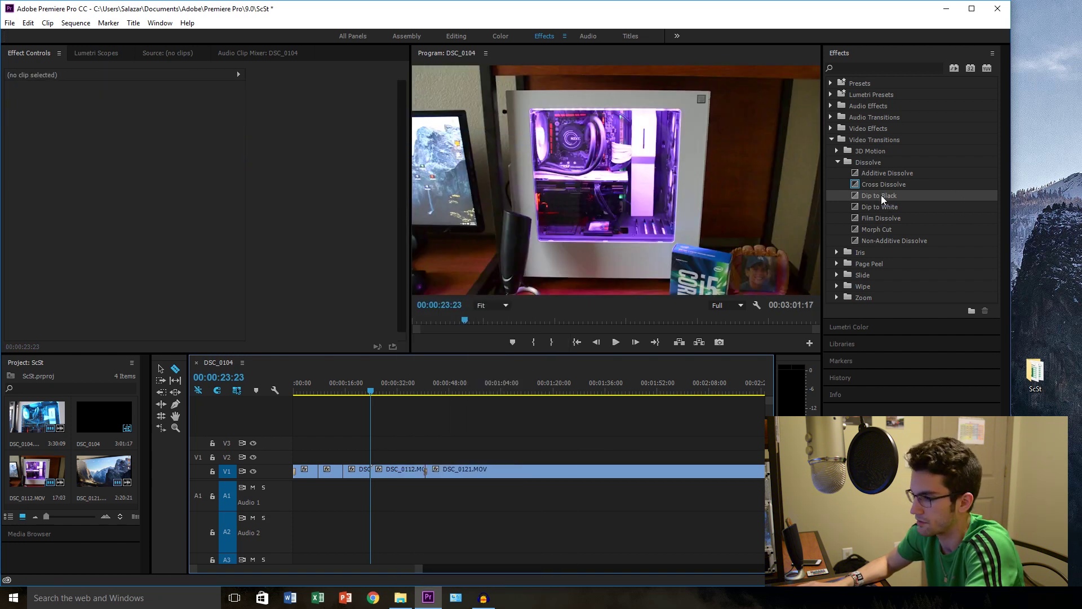
Apply Cross Dissolve to the DSC_0104–DSC_0112 cut and to the cut between the first two DSC_0104 pieces
left_click(886, 186)
left_click_drag(372, 476, 372, 475)
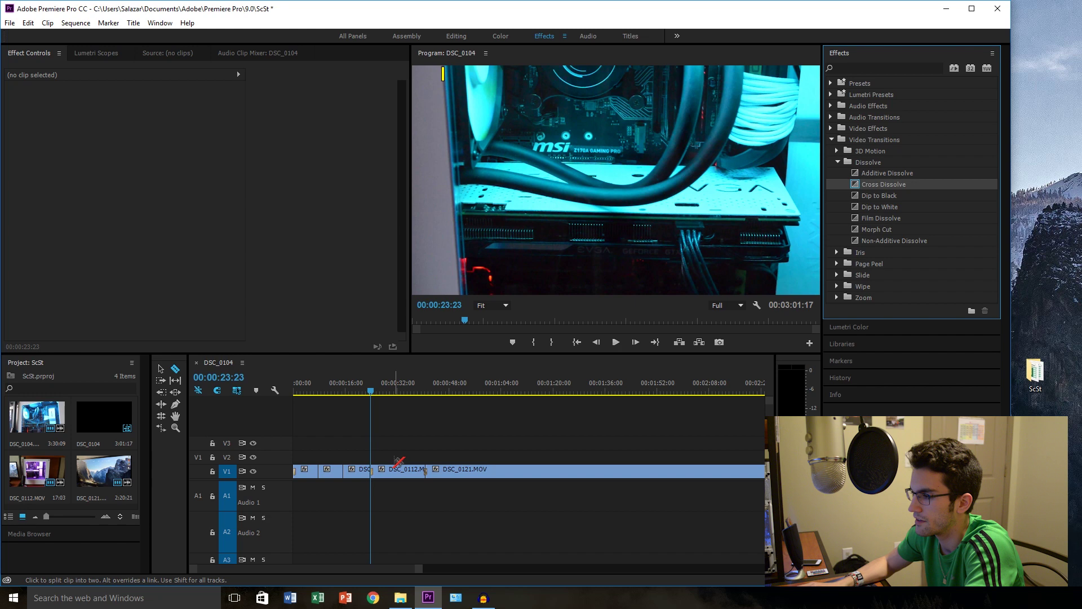
left_click(595, 342)
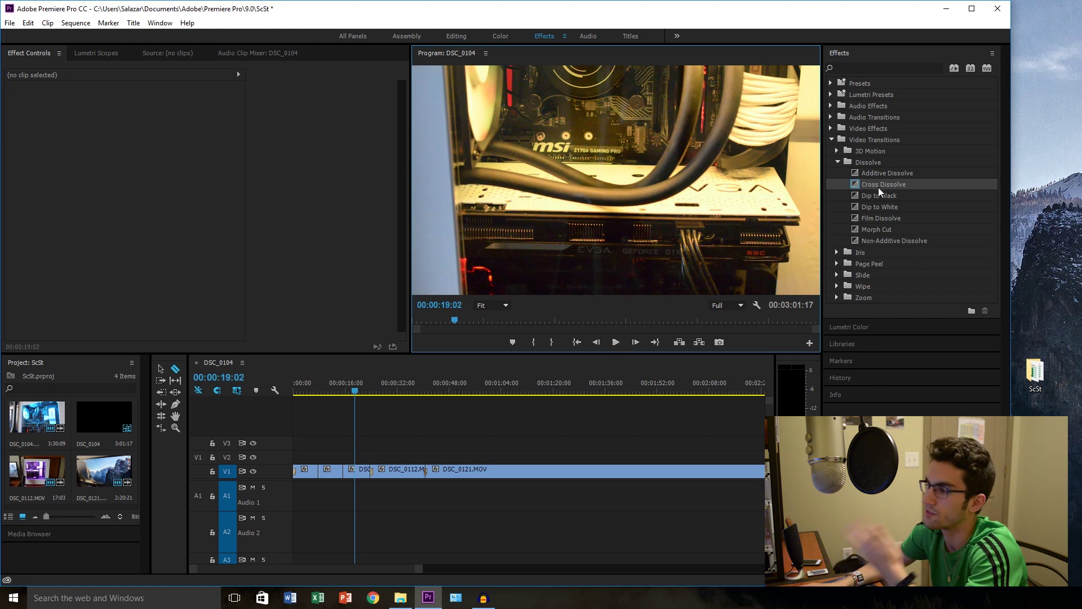
left_click_drag(888, 184, 360, 472)
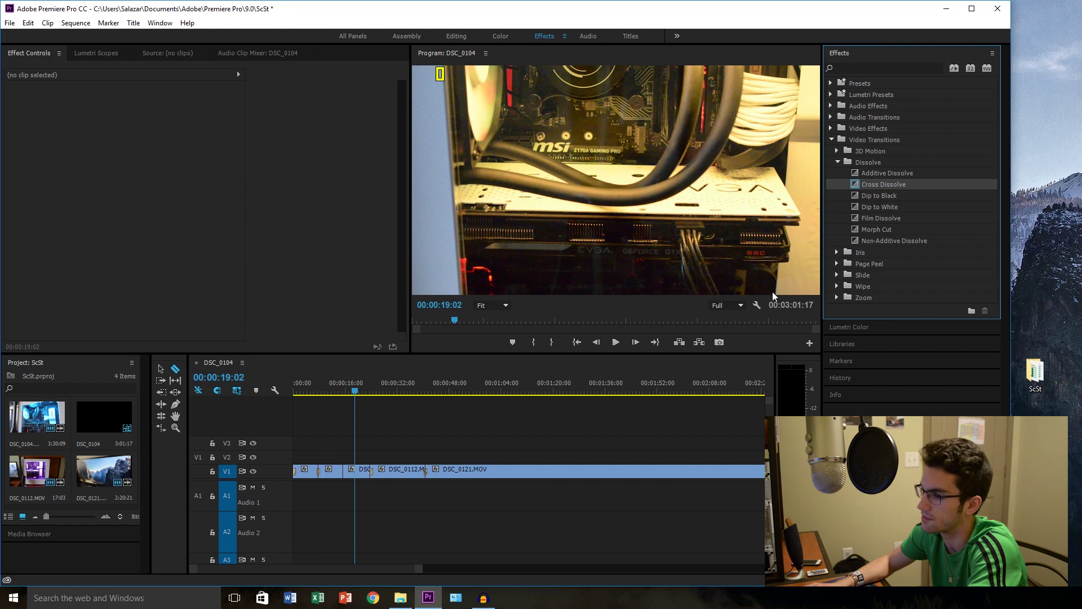
Apply Film Dissolve to the DSC_0104 cut at 00:00:15:18 and play the sequence through its transitions
left_click(893, 218)
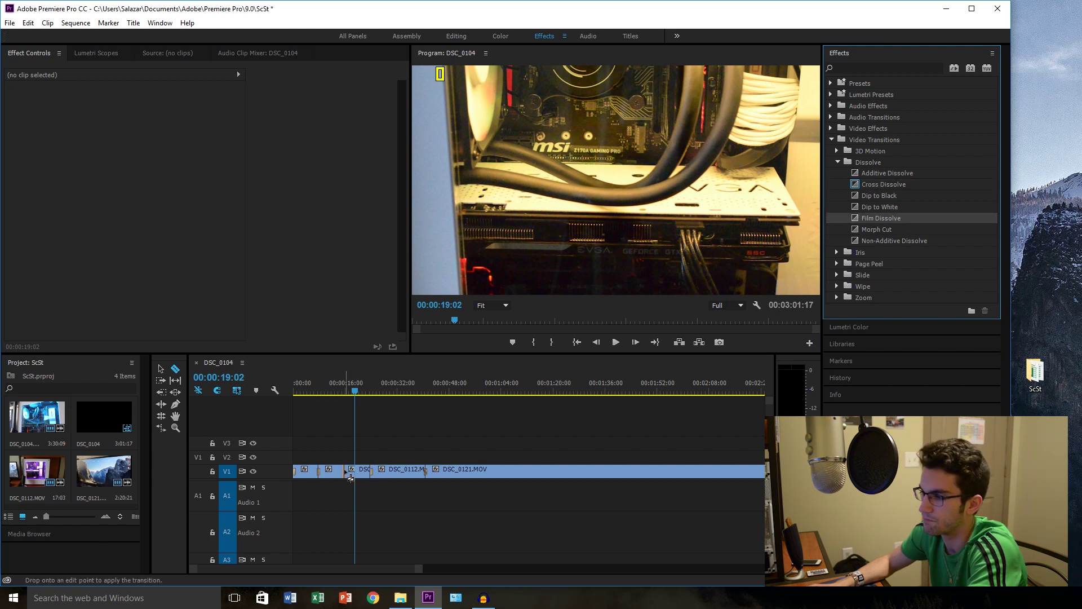
left_click_drag(350, 477, 349, 474)
left_click(314, 389)
left_click(616, 342)
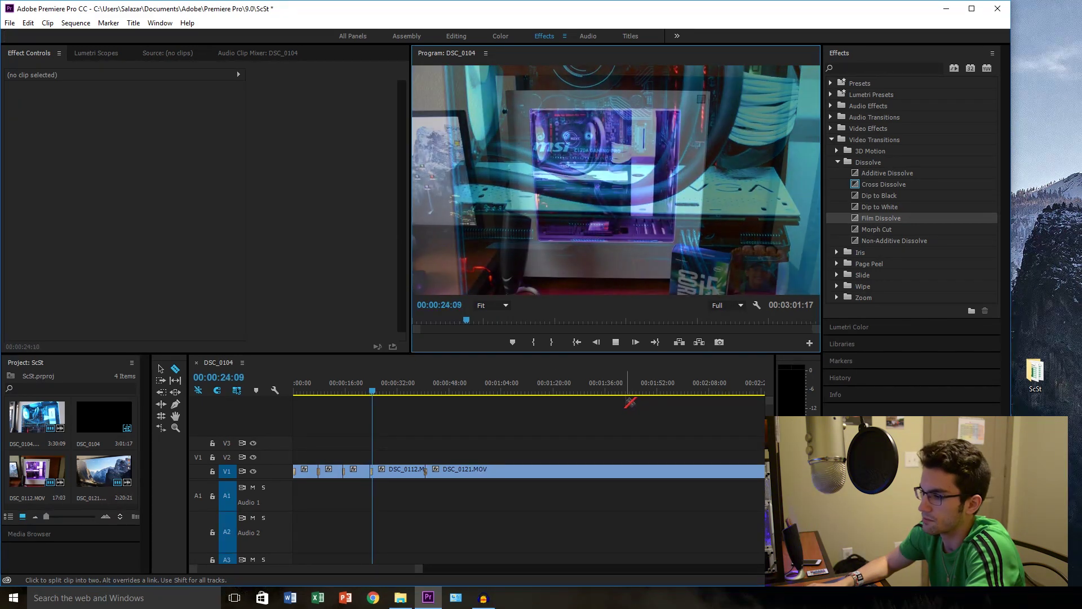
left_click(615, 342)
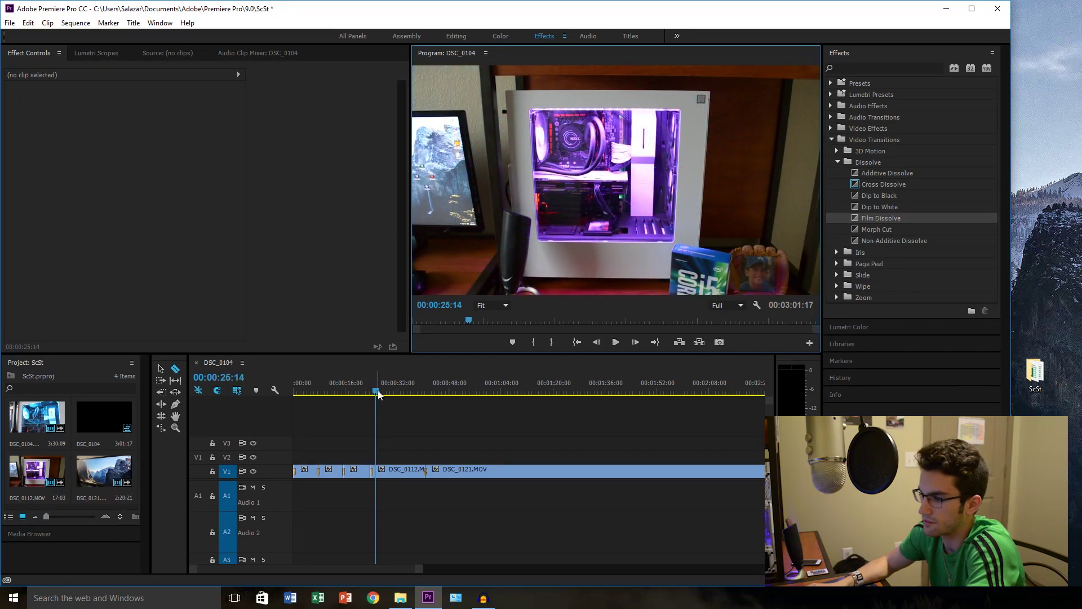
Split the last DSC_0104 piece at 00:00:21:10 and ripple delete the part after the cut
left_click_drag(378, 395, 362, 393)
right_click(367, 471)
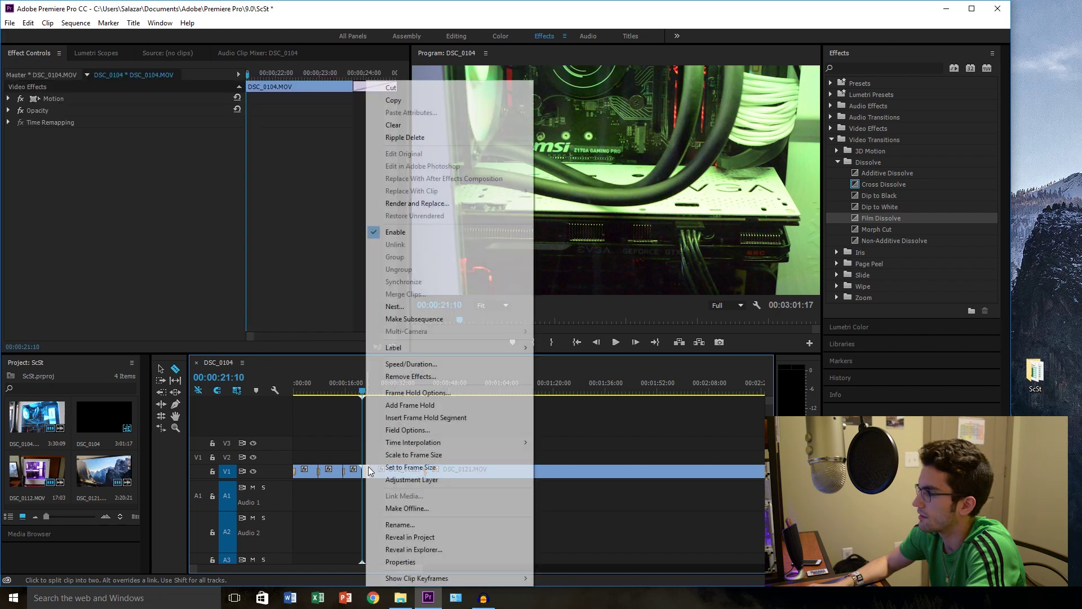
left_click(424, 139)
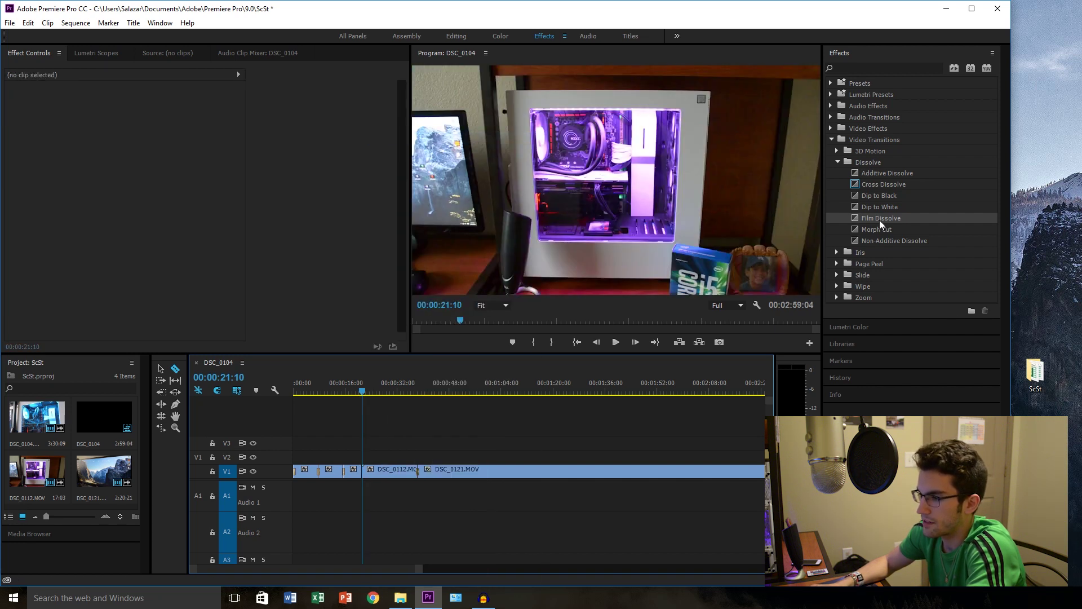
Split DSC_0112 at 00:00:33:14 and ripple delete the section before the cut
left_click_drag(362, 392, 404, 390)
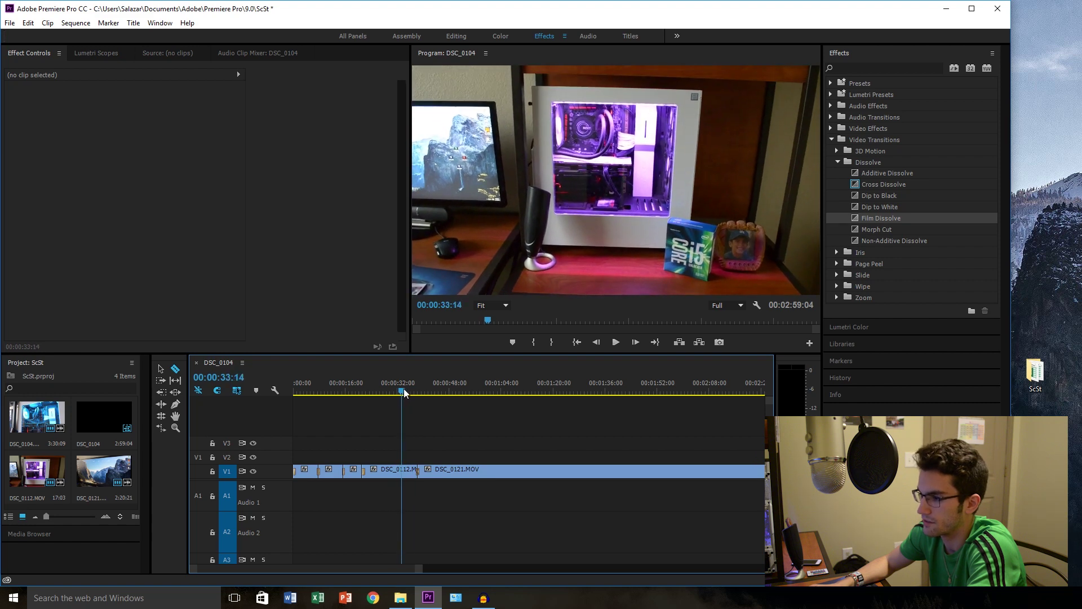
right_click(402, 471)
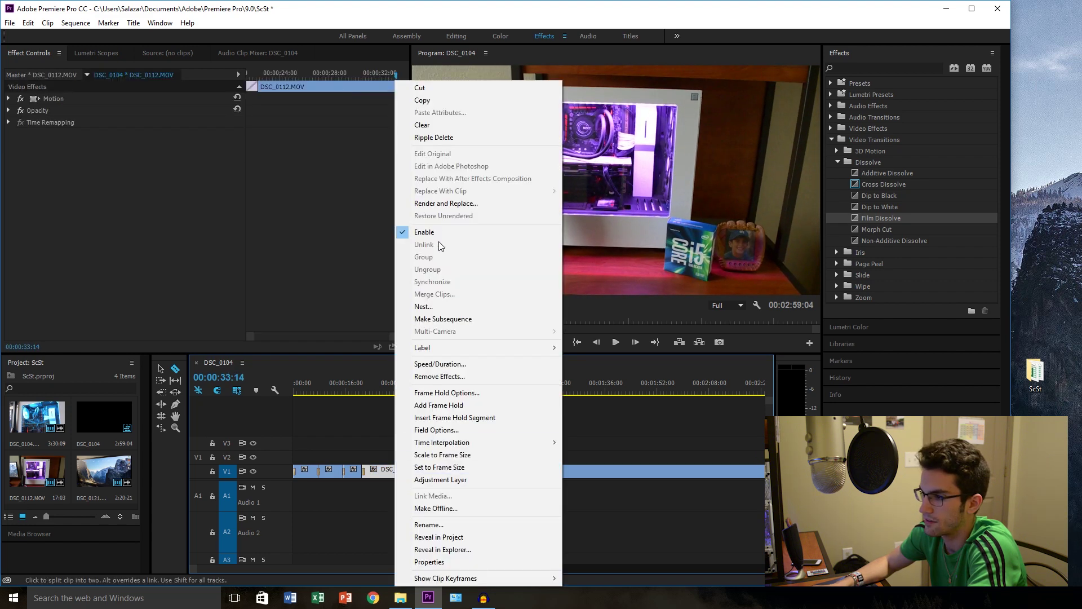
left_click(445, 138)
Apply Film Dissolve to the cut between DSC_0104 and the shortened DSC_0112 clip and play it back
left_click_drag(902, 221, 364, 478)
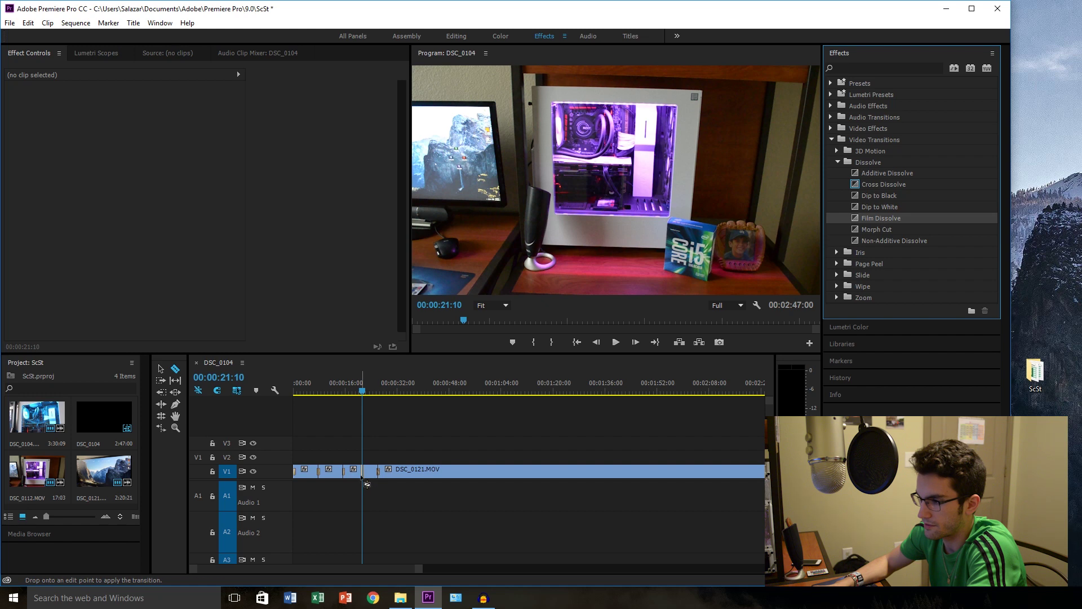
left_click(357, 393)
left_click(618, 345)
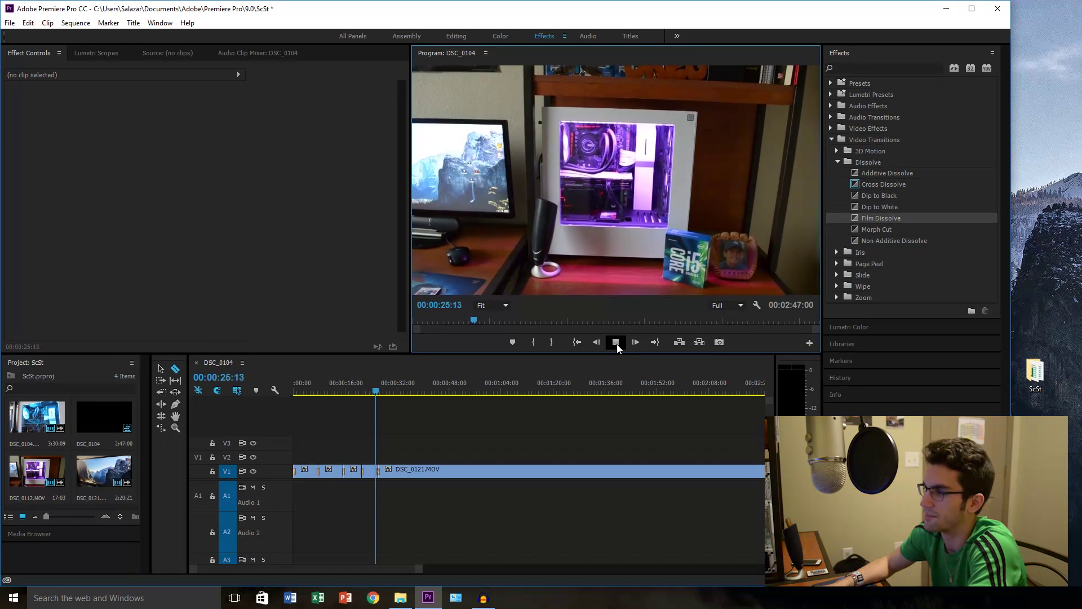
left_click(618, 345)
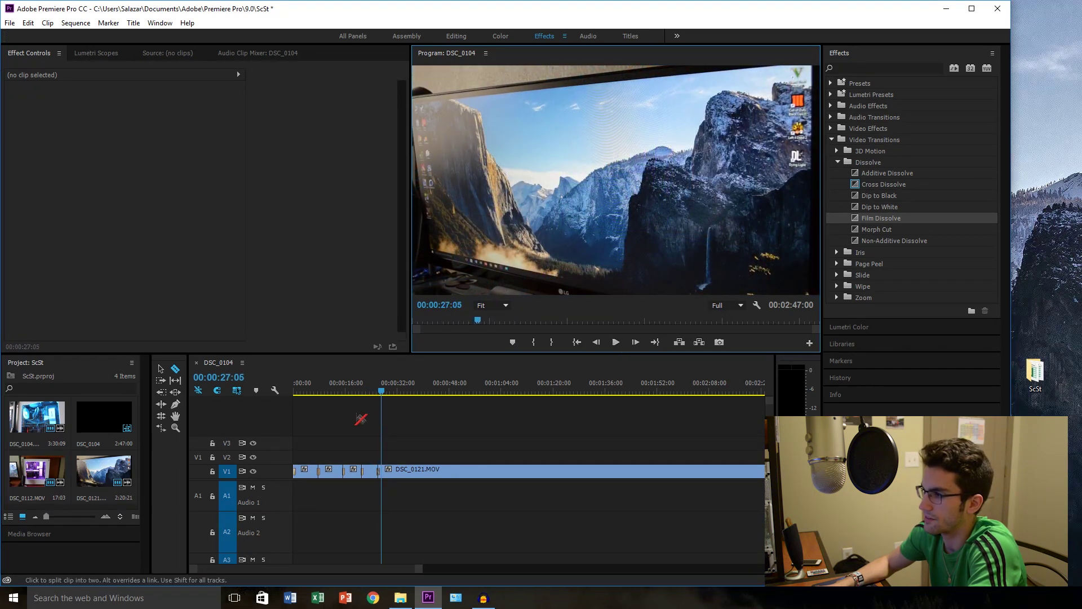
Split DSC_0121 at about 00:01:12:10 and ripple delete the section before the cut
left_click_drag(381, 395, 528, 378)
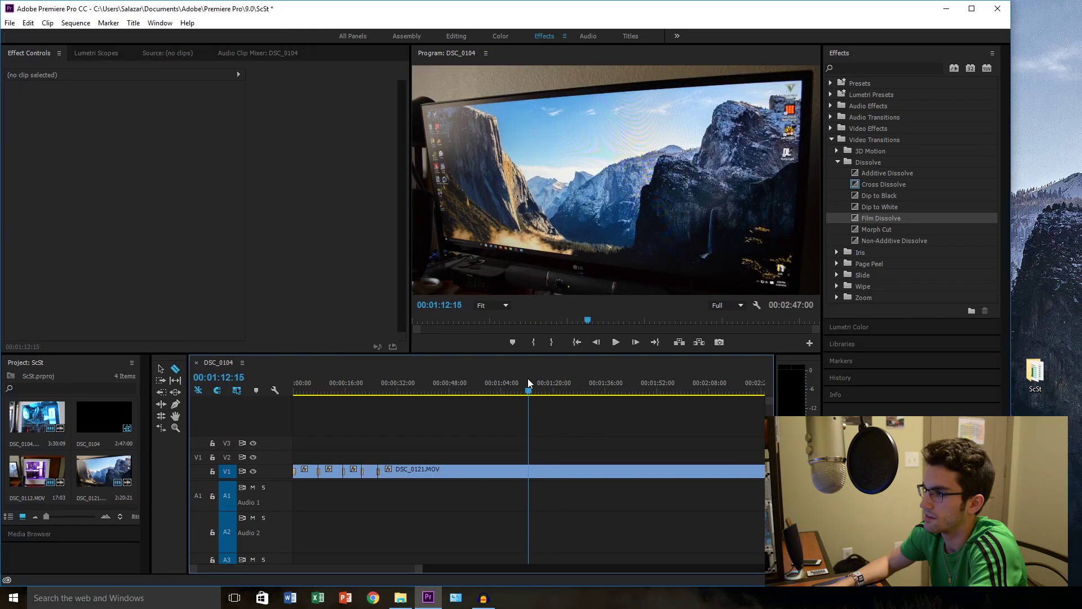
left_click(530, 471)
right_click(524, 471)
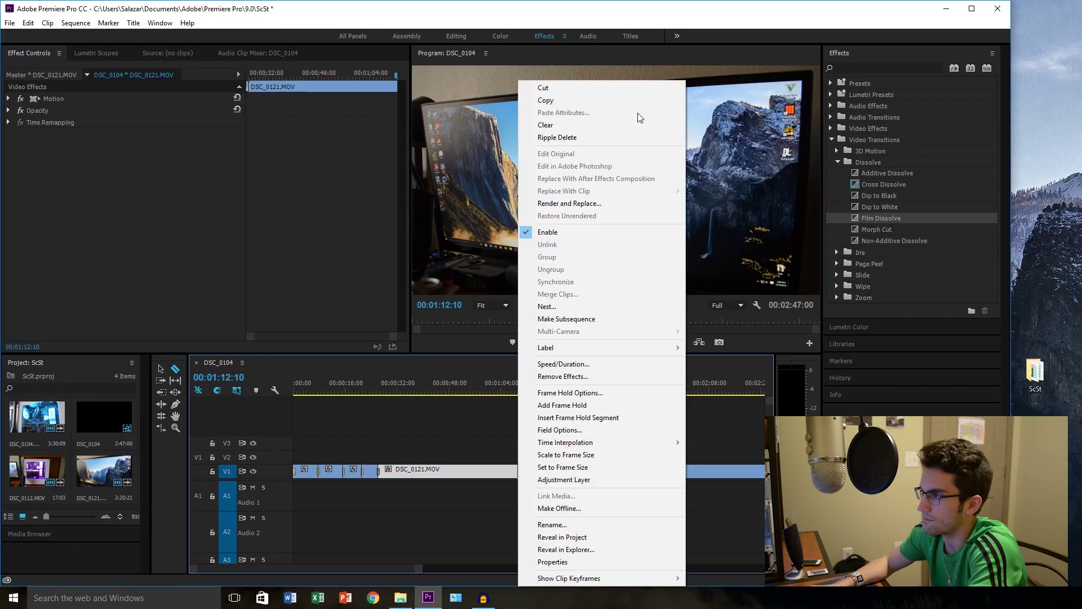
left_click(597, 137)
Apply Film Dissolve to the cut between DSC_0112 and DSC_0121 and play back the transition
left_click_drag(902, 218, 387, 476)
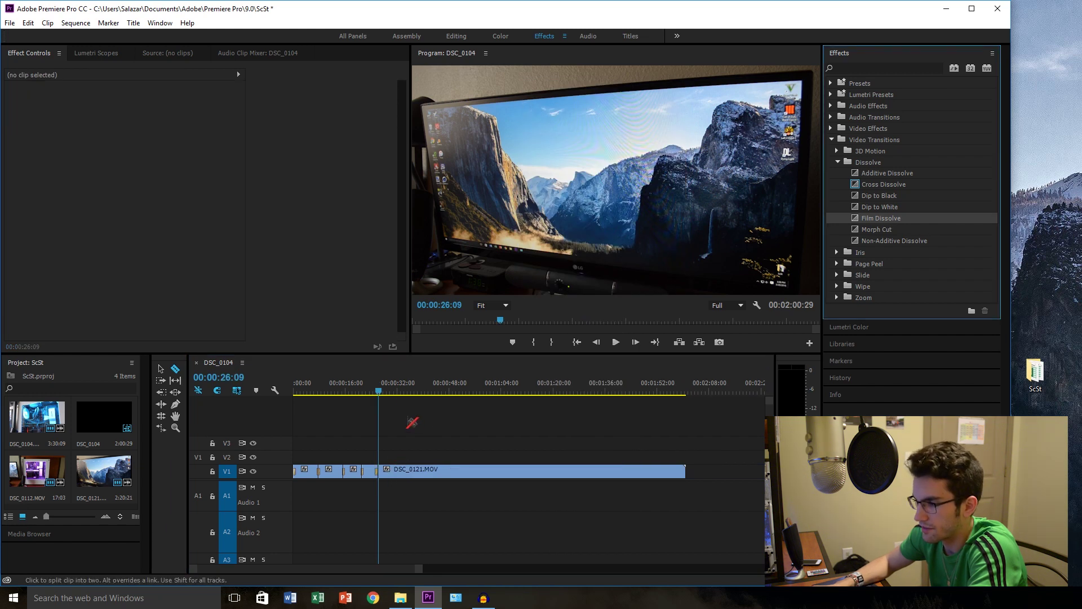
left_click_drag(381, 393, 372, 392)
left_click(618, 343)
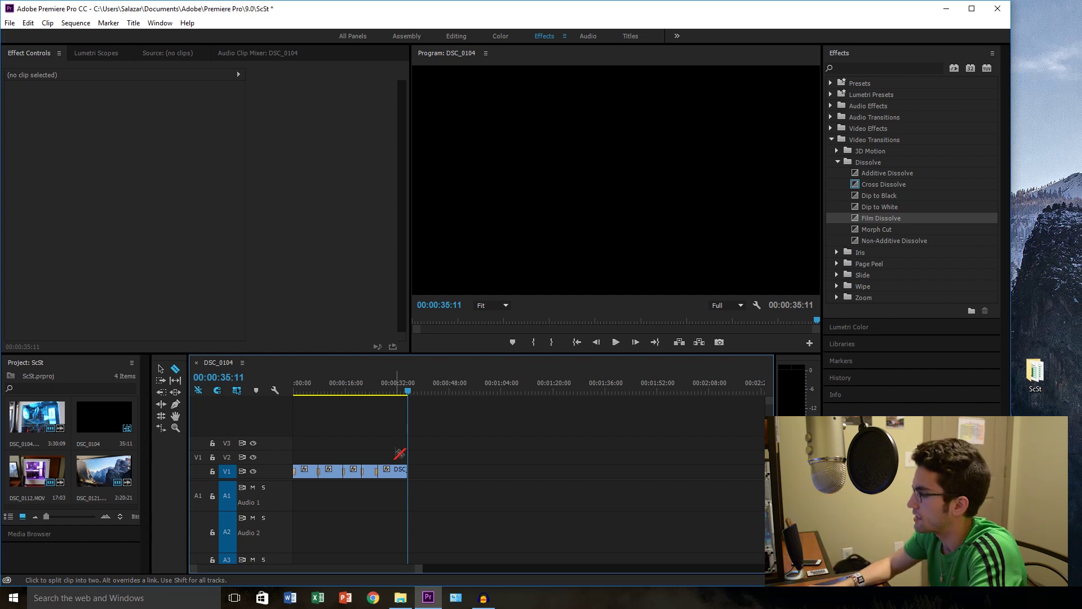
Add the Beat_Your_Competition music file from the desktop's ScSt folder to the start of the Audio 1 track
double_click(1034, 373)
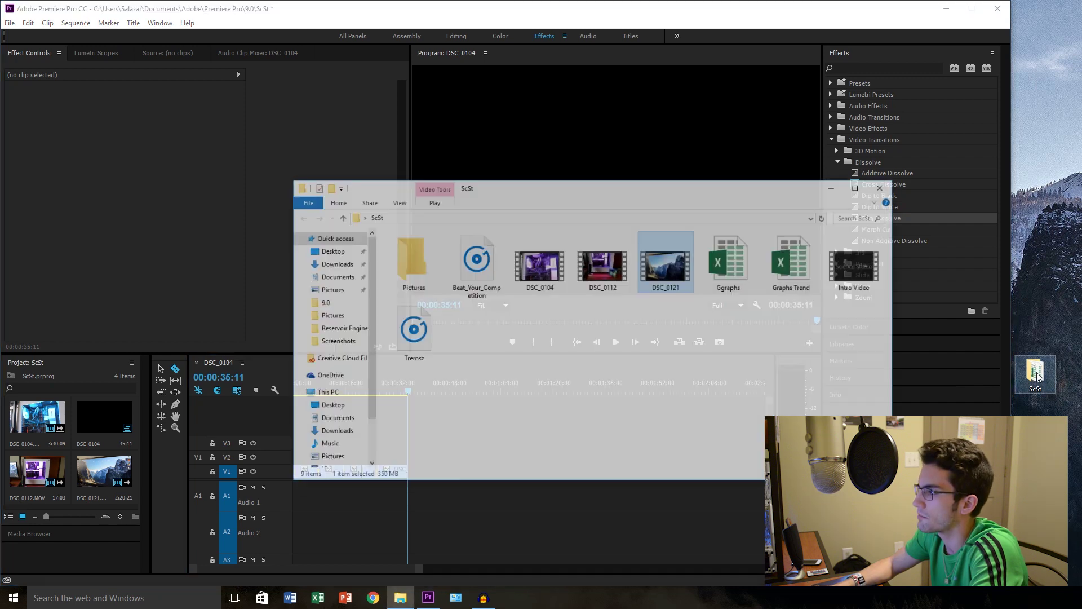
left_click_drag(703, 165, 641, 76)
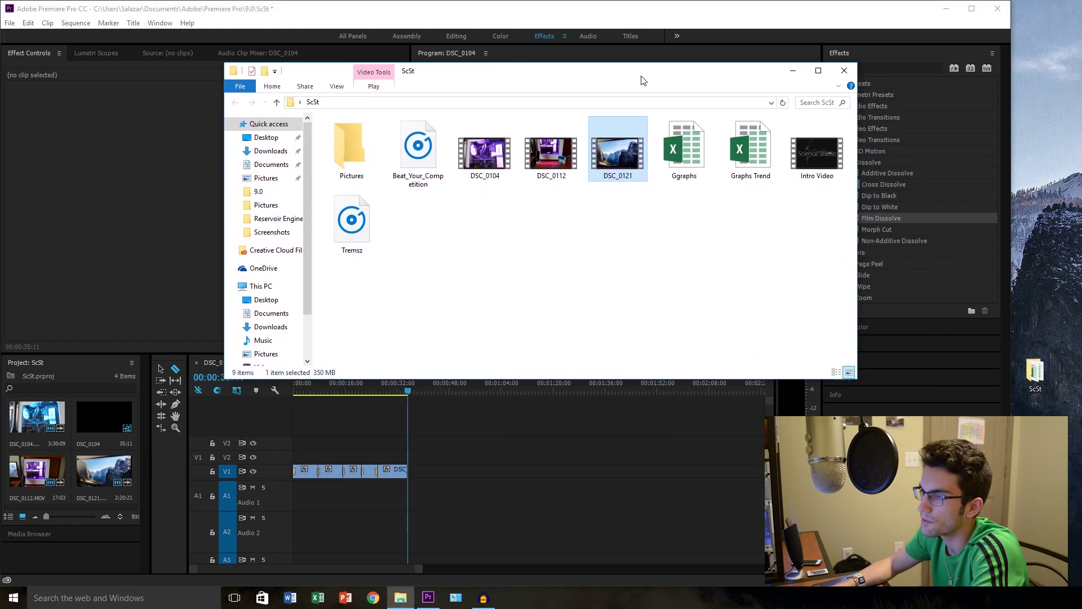
left_click_drag(419, 150, 284, 497)
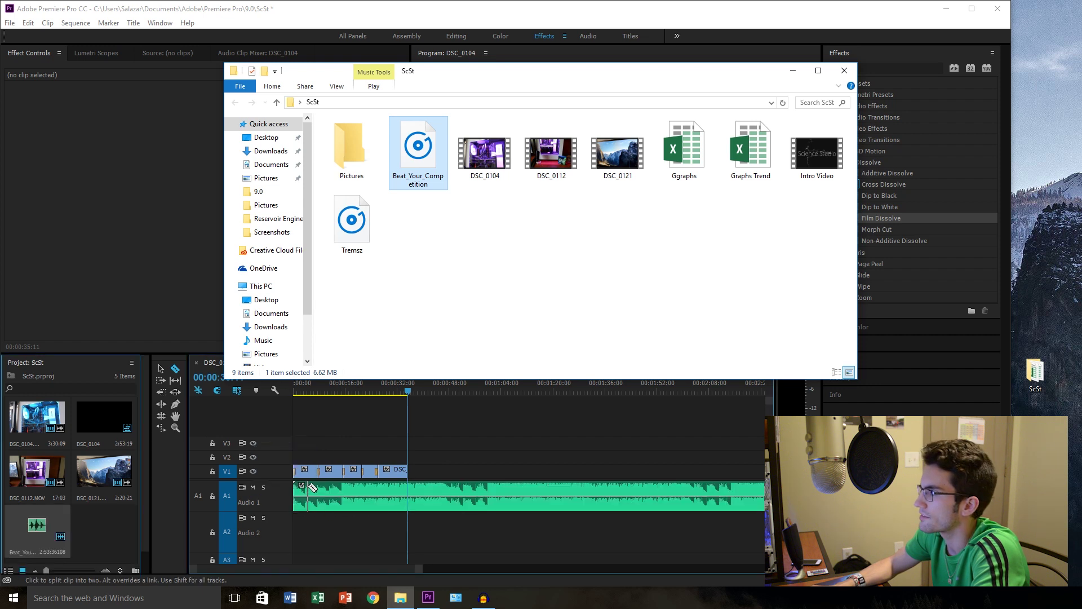
left_click(793, 72)
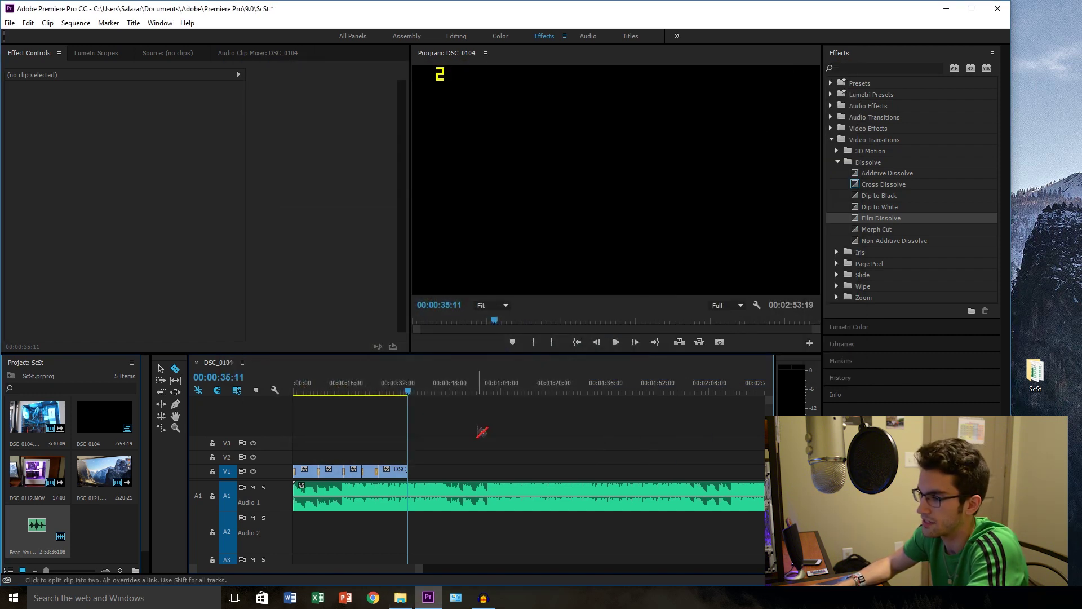
Split the music clip at about 00:00:45:08 and delete the part after the cut
left_click(438, 489)
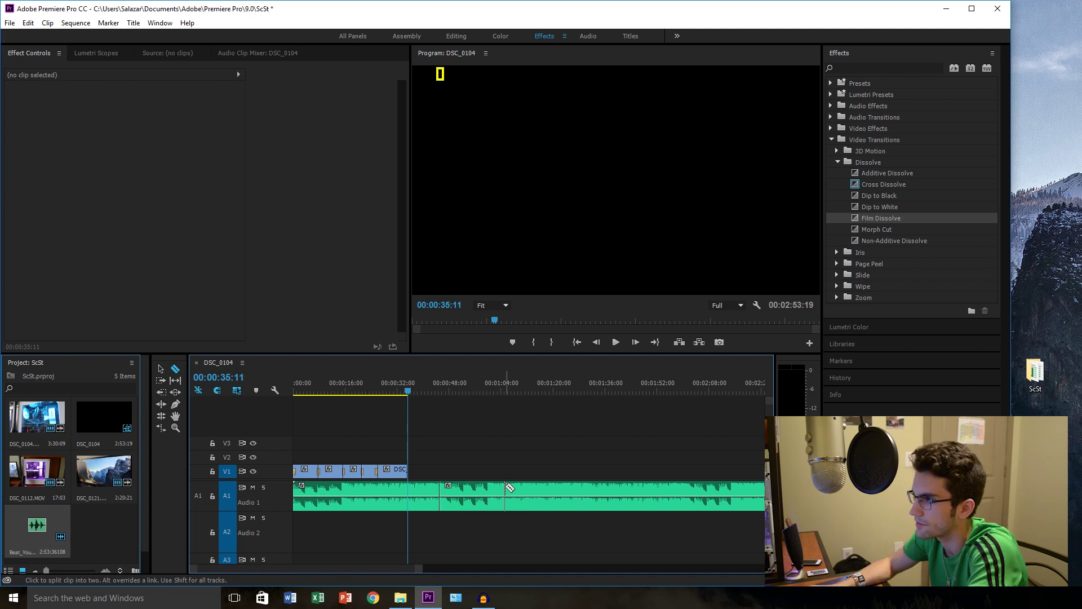
right_click(509, 489)
left_click(536, 106)
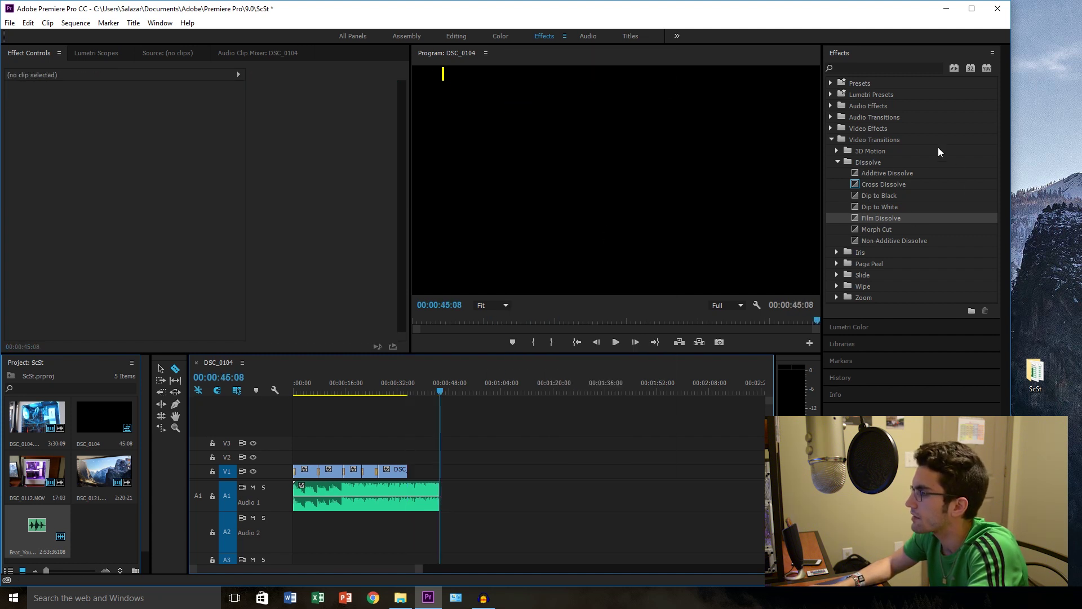
Apply the Constant Power audio crossfade to the start and the end of the music clip
left_click(831, 139)
left_click(831, 106)
left_click(831, 106)
left_click(831, 117)
left_click(838, 128)
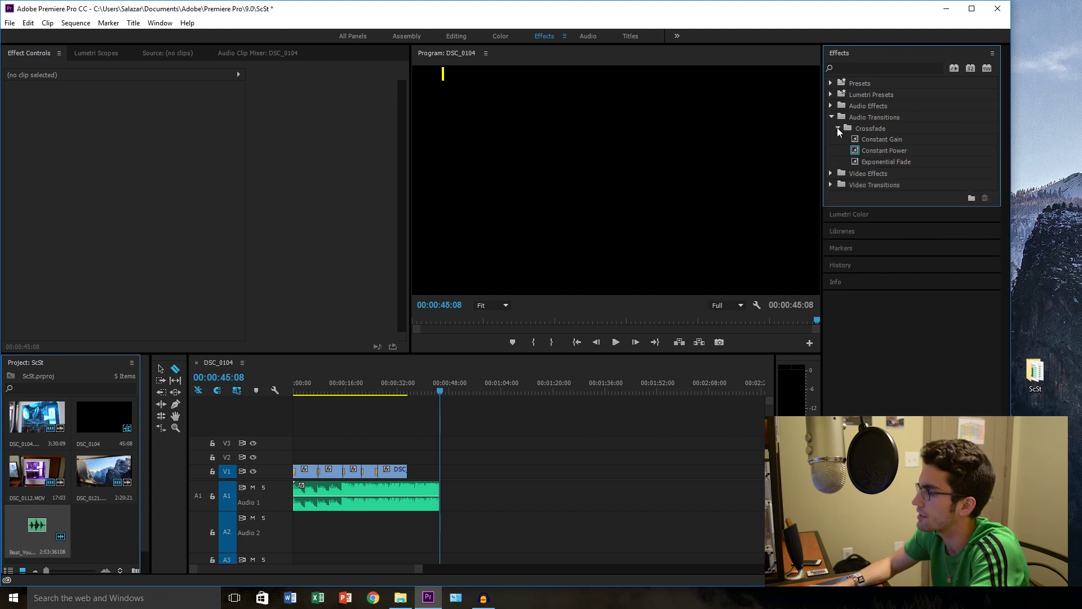
left_click_drag(883, 150, 431, 447)
left_click_drag(309, 495, 304, 495)
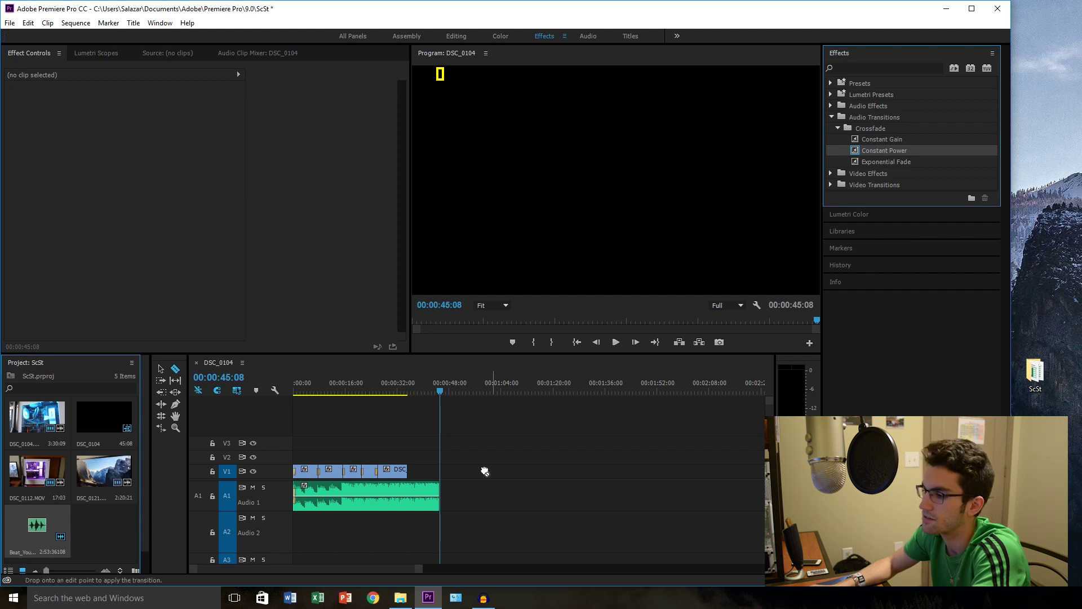
left_click_drag(440, 503, 438, 497)
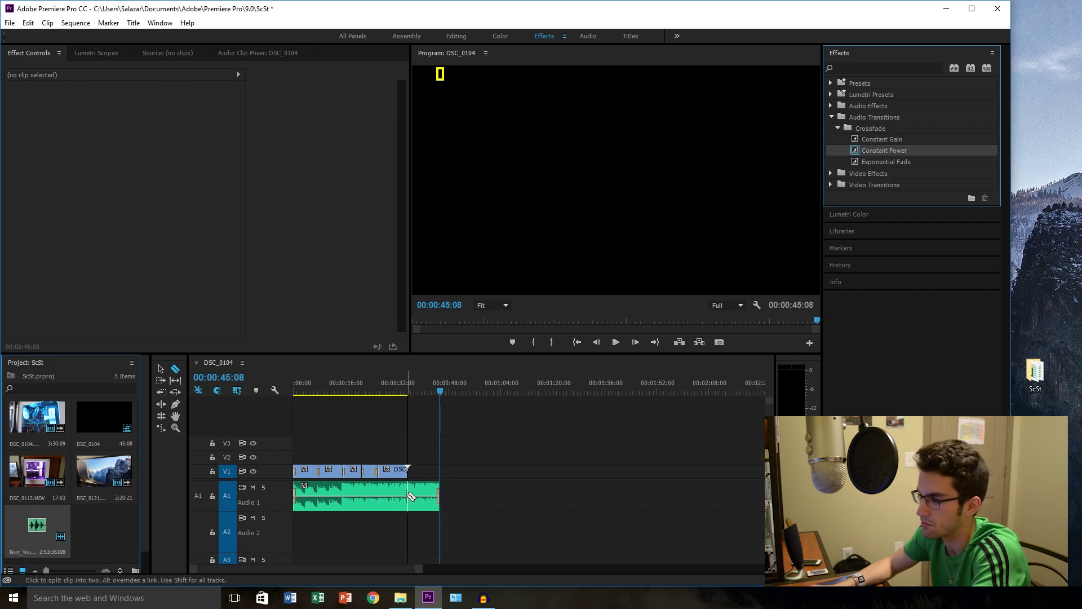
Split the music clip at the end of the last video clip and apply the Constant Power crossfade to the cut
left_click(411, 496)
left_click_drag(896, 151, 496, 388)
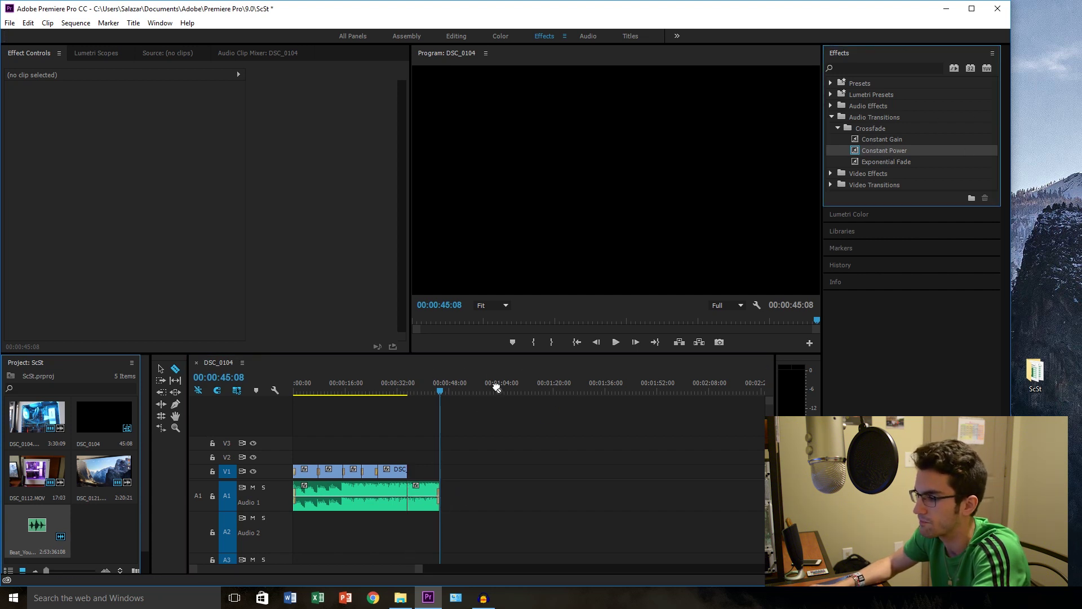
left_click_drag(409, 507, 409, 505)
Lower the volume of the music under the video to about -25 dB and reduce the volume of the music segment after the cut
left_click(160, 369)
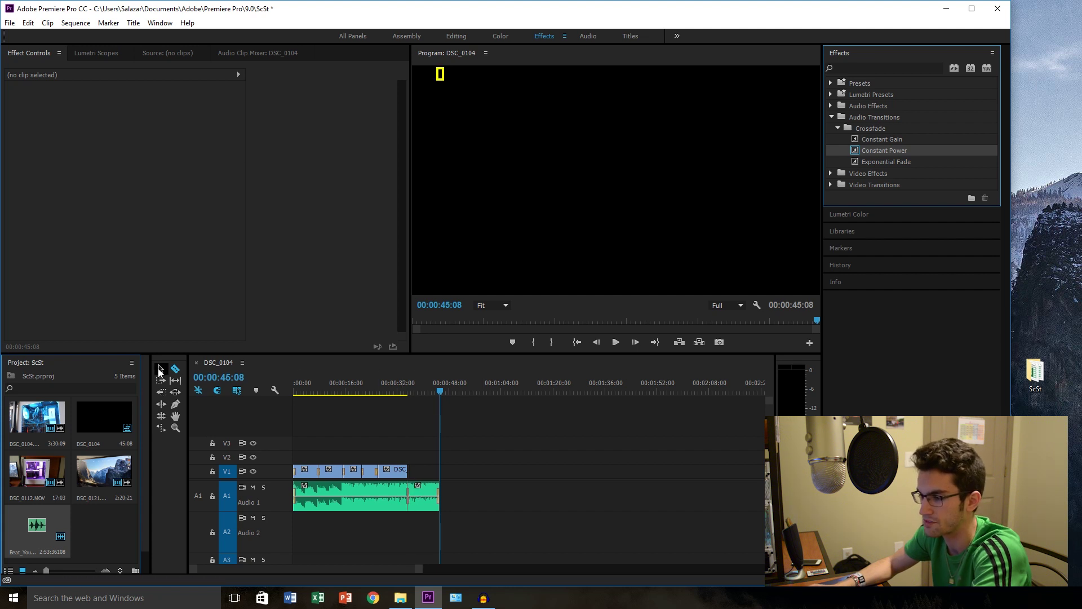
left_click(391, 501)
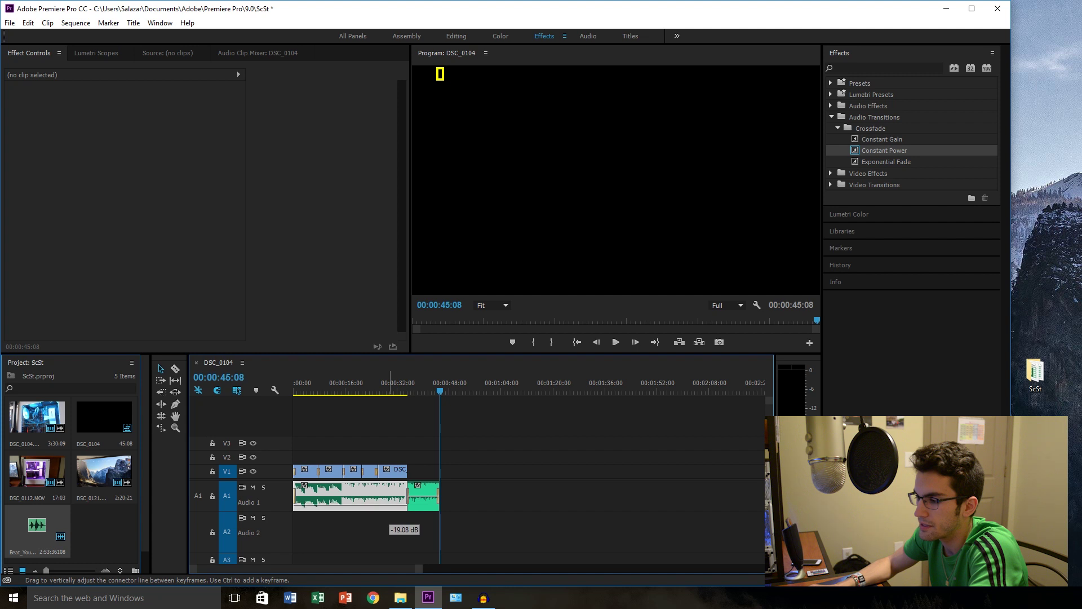
left_click(391, 510)
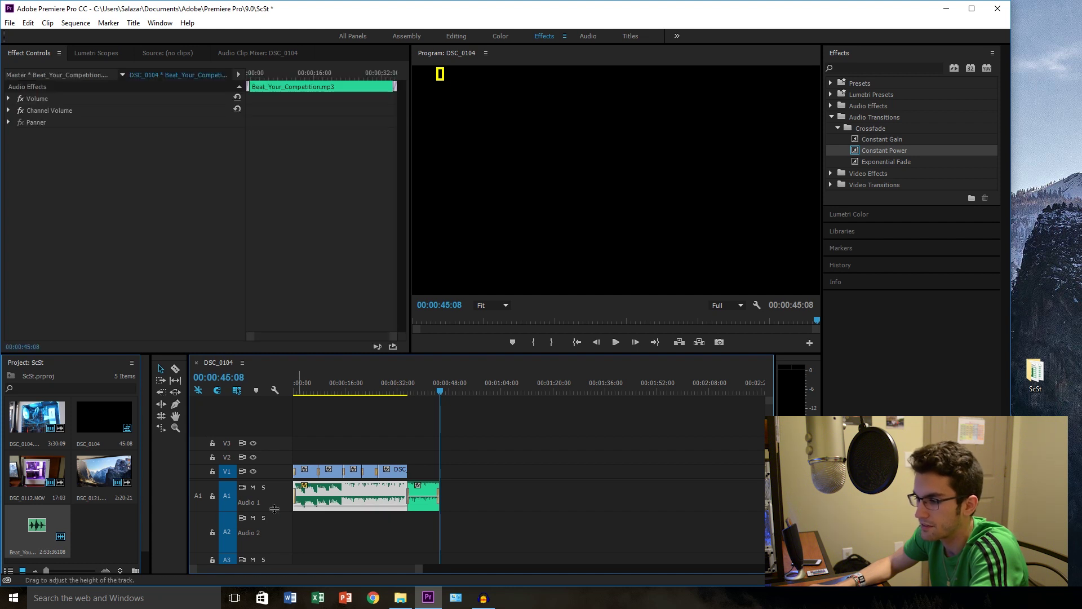
left_click_drag(275, 509, 275, 527)
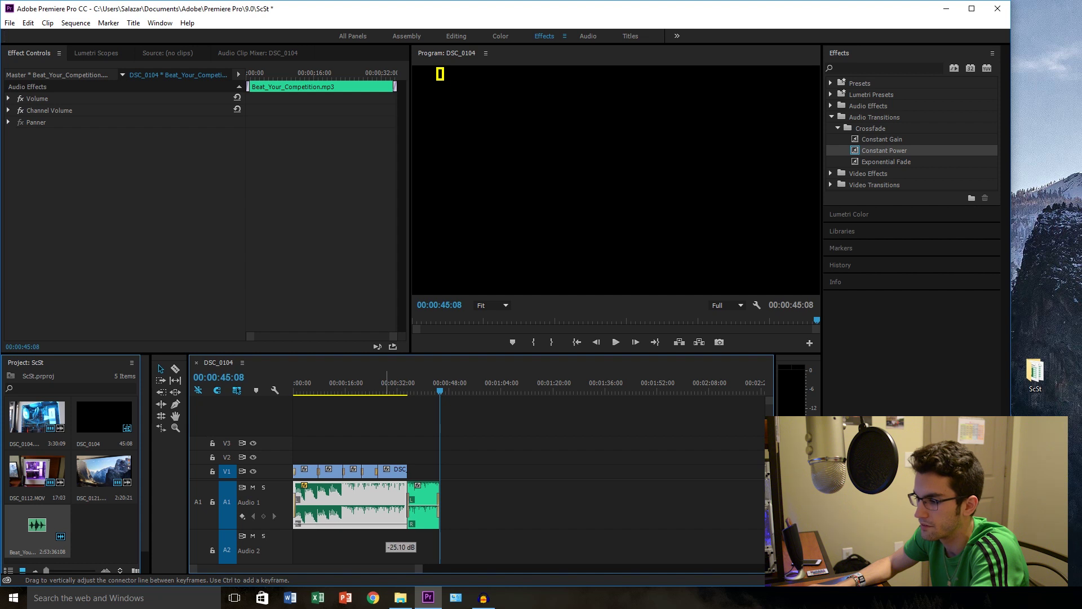
left_click(427, 509)
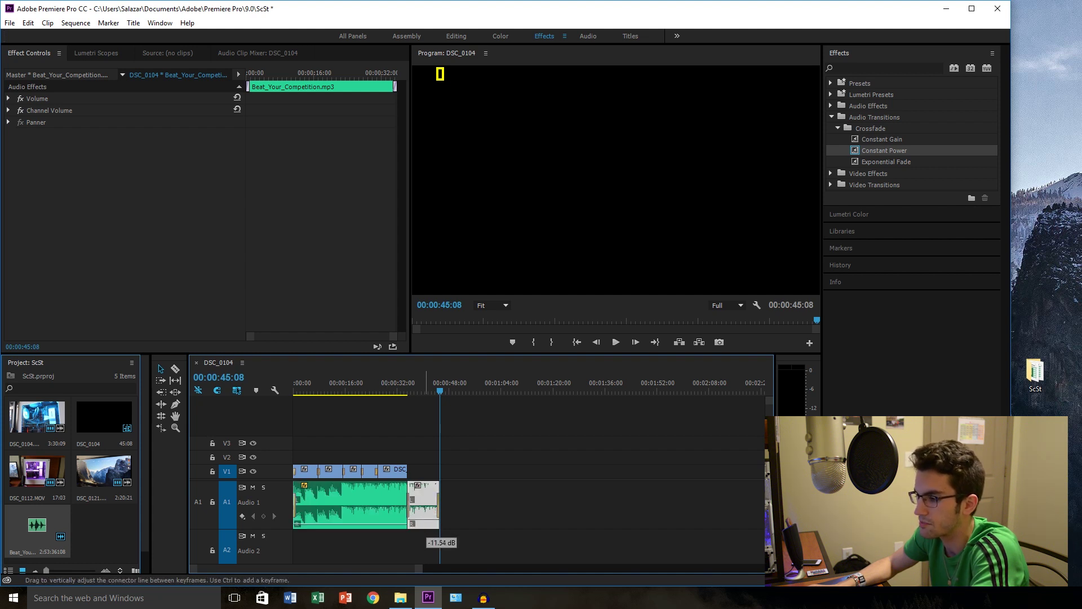
left_click_drag(426, 524, 426, 525)
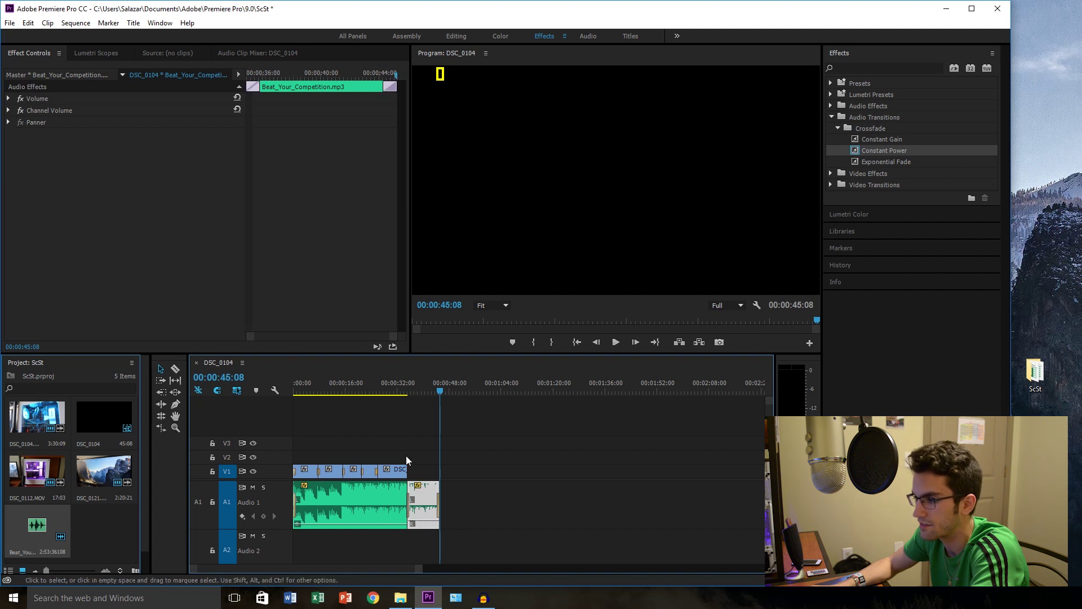
Lengthen the Constant Power crossfade between the two music segments to a duration of 00:00:02:06
left_click(406, 393)
left_click_drag(407, 393, 409, 391)
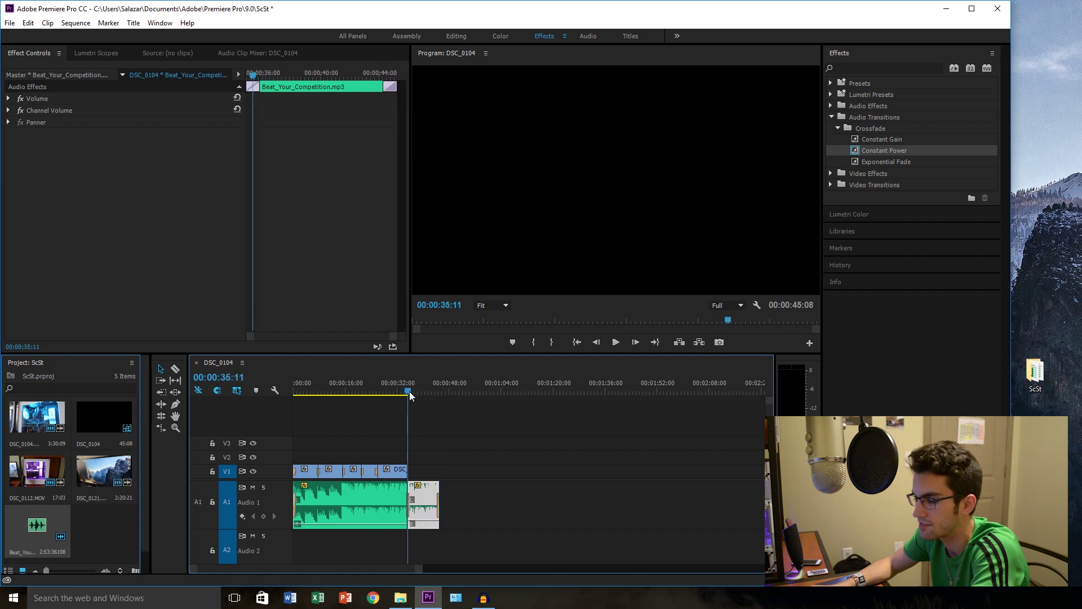
left_click_drag(419, 570, 340, 571)
left_click_drag(511, 504, 490, 504)
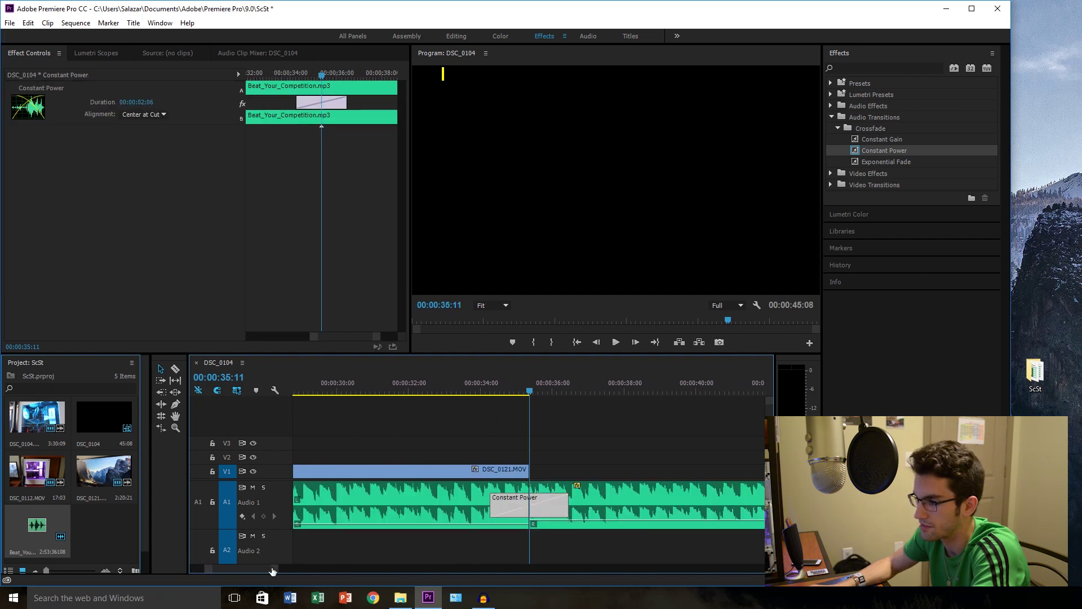
left_click_drag(276, 570, 456, 570)
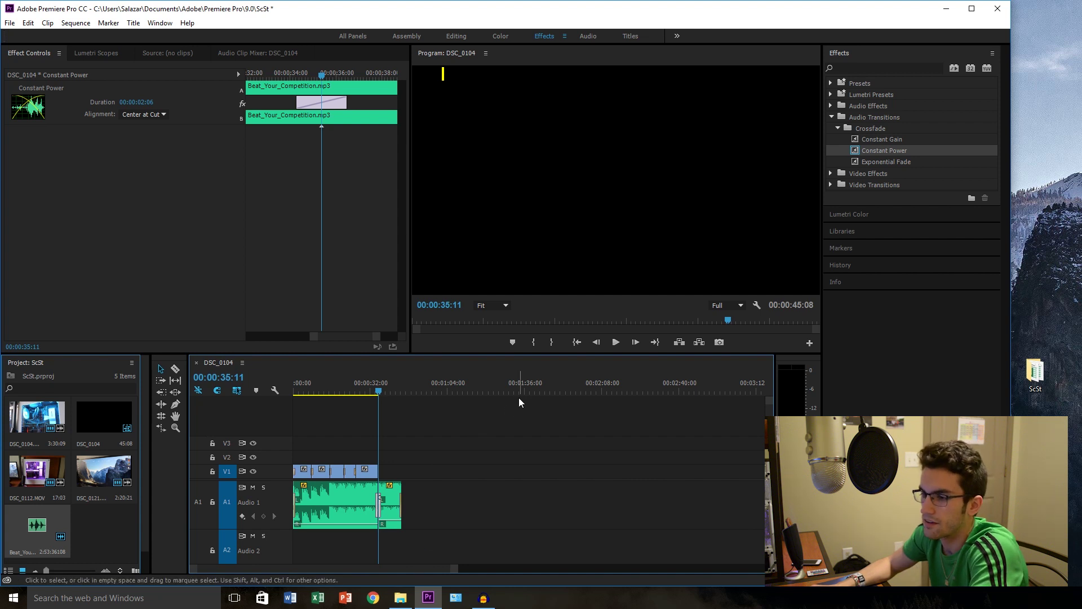
Shift all video and music clips about 18 seconds later on the timeline to leave room at the start
left_click(161, 381)
left_click_drag(302, 473, 348, 471)
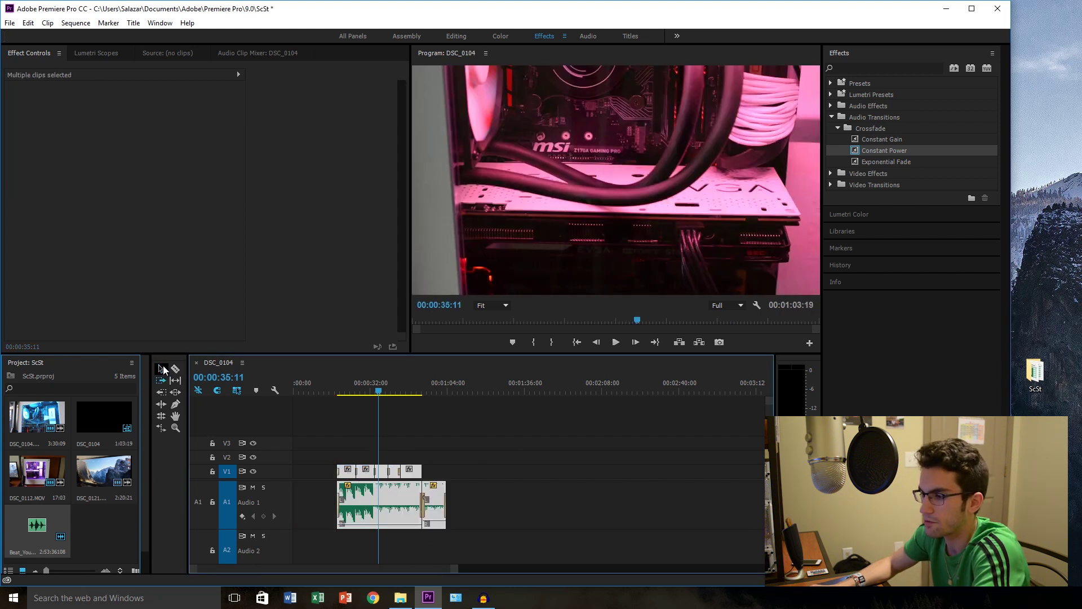
left_click(162, 369)
left_click(350, 442)
Add the Intro Video file from the desktop's ScSt folder to the sequence start and ripple delete the gap behind it
double_click(1037, 371)
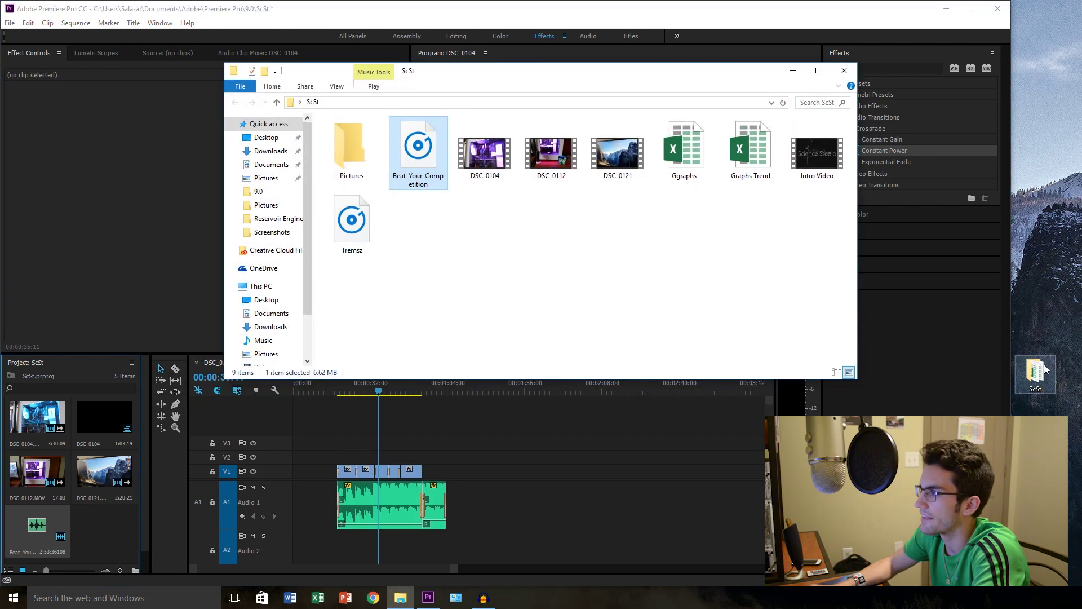
left_click_drag(820, 155, 288, 471)
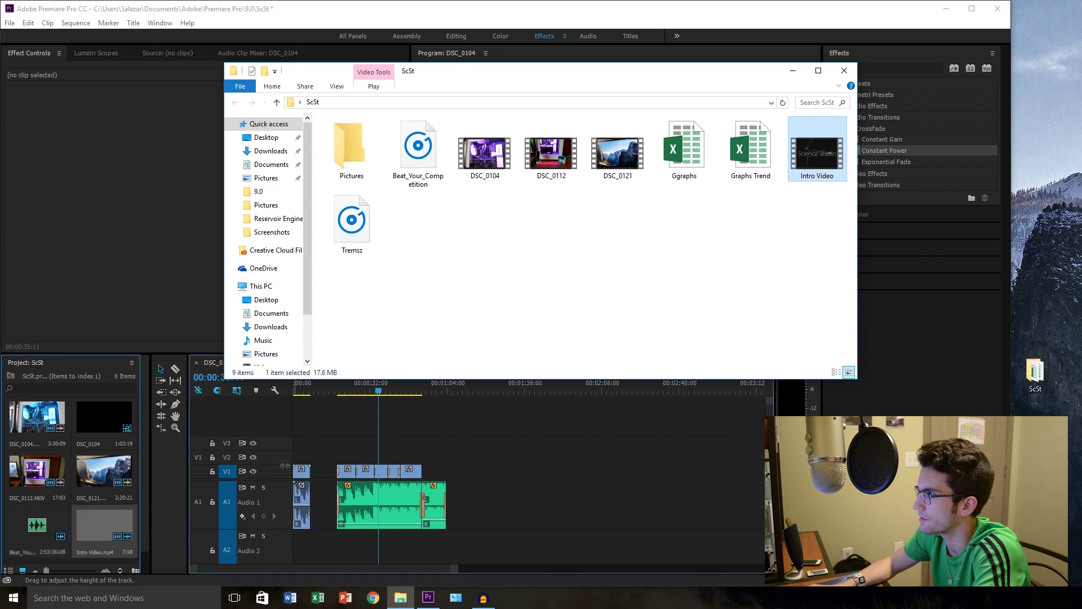
left_click(844, 71)
right_click(323, 473)
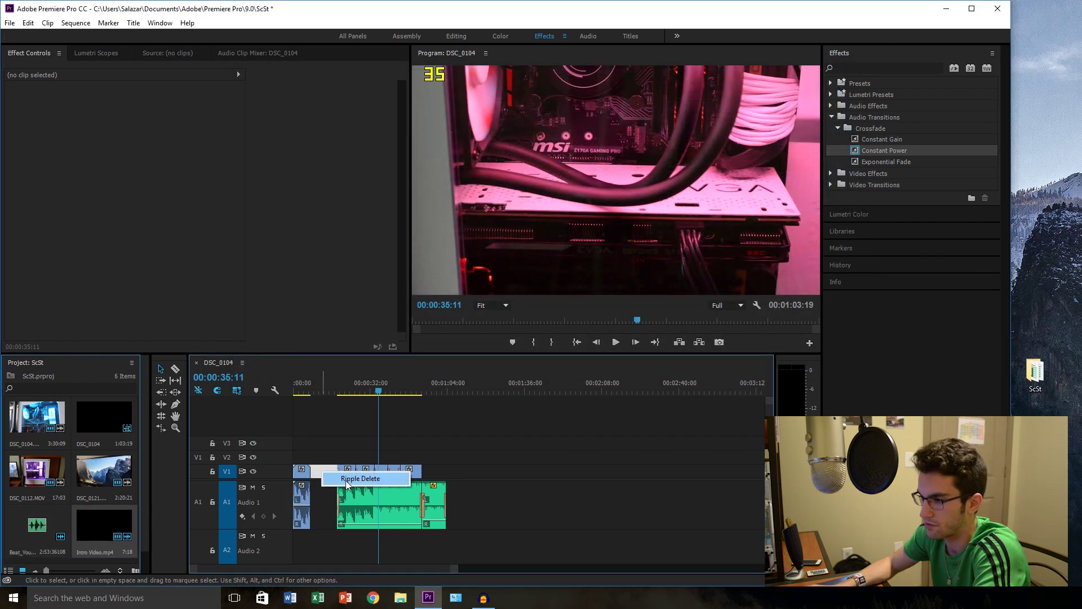
left_click(346, 480)
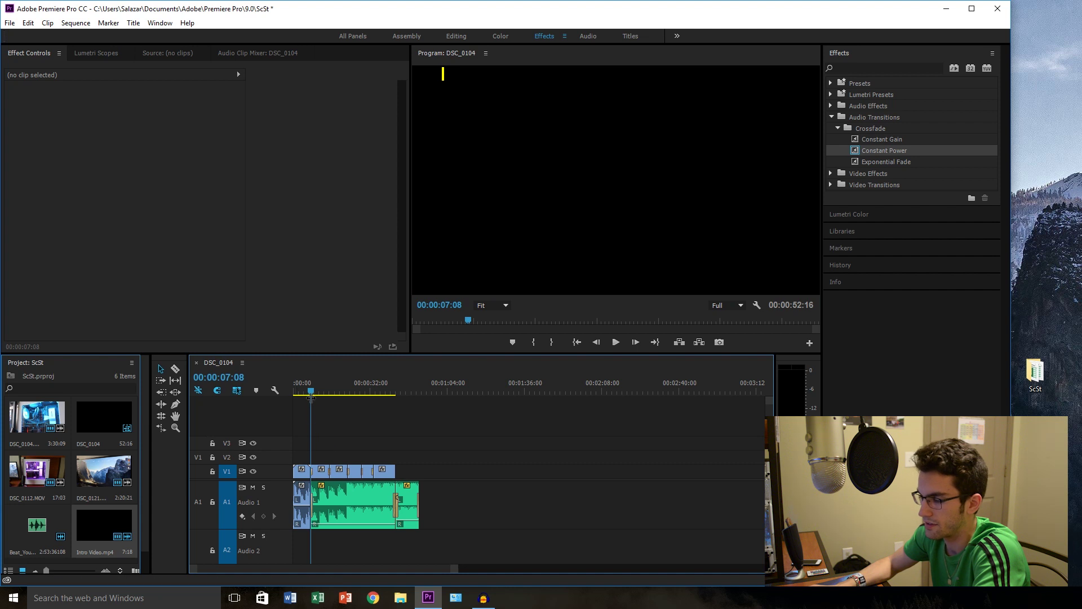
Play back the sequence from the beginning to review the intro, transitions and music
left_click_drag(312, 393, 298, 411)
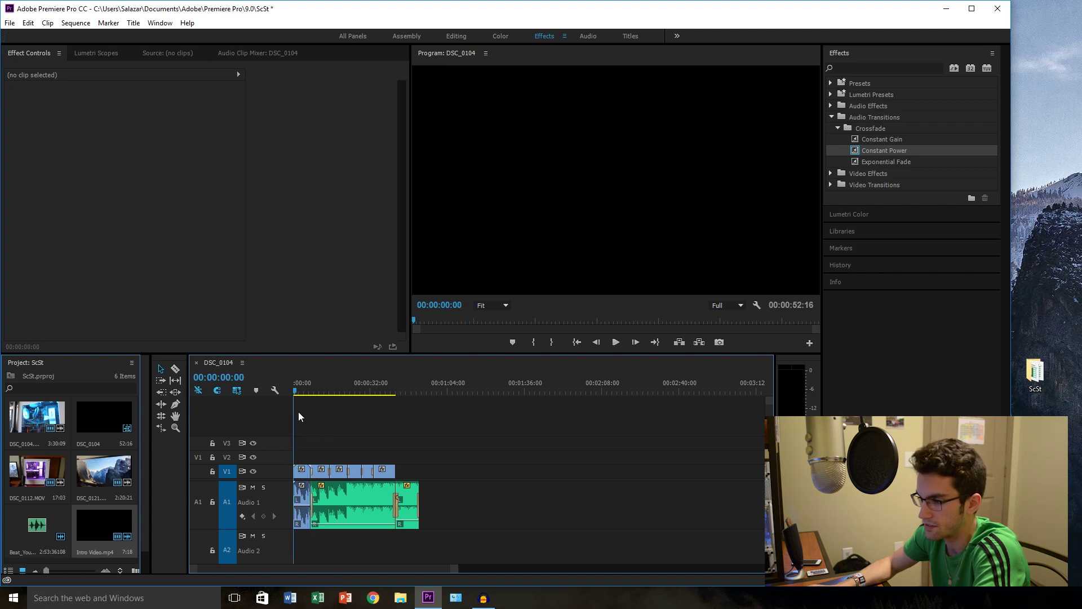
left_click(305, 510)
left_click(616, 343)
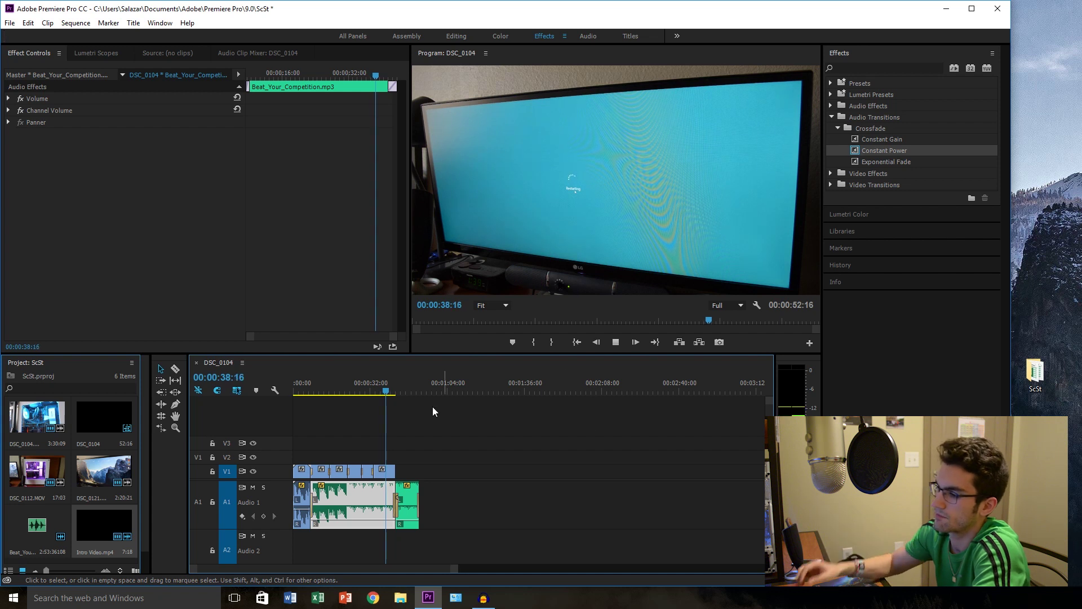
Lengthen the Constant Power fade at the end of the music to 00:00:05:07 and play back the fade-out
left_click(411, 526)
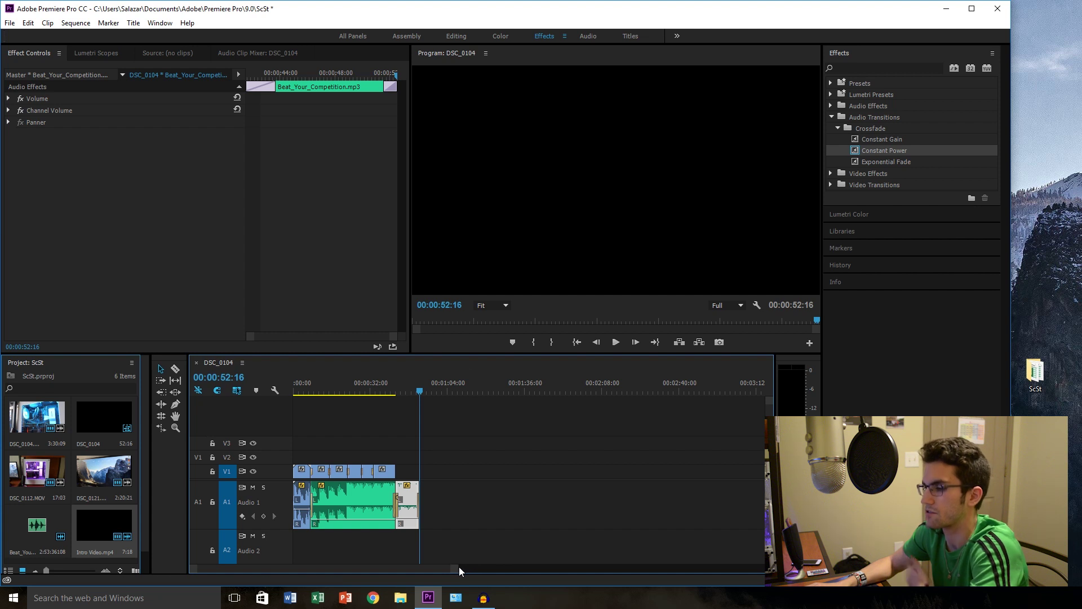
left_click_drag(455, 570, 355, 571)
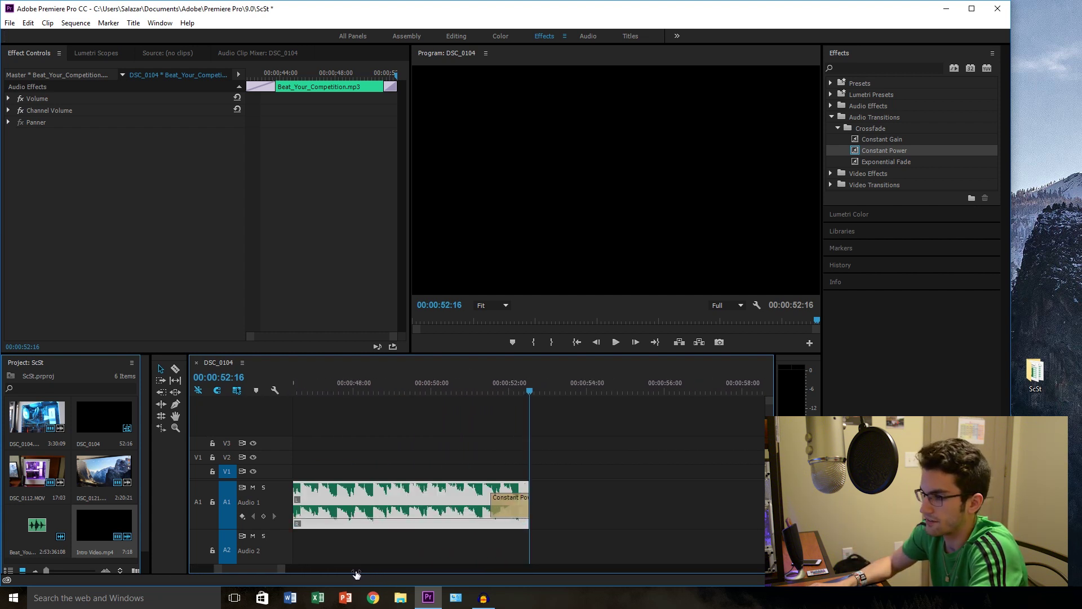
left_click_drag(489, 508, 413, 506)
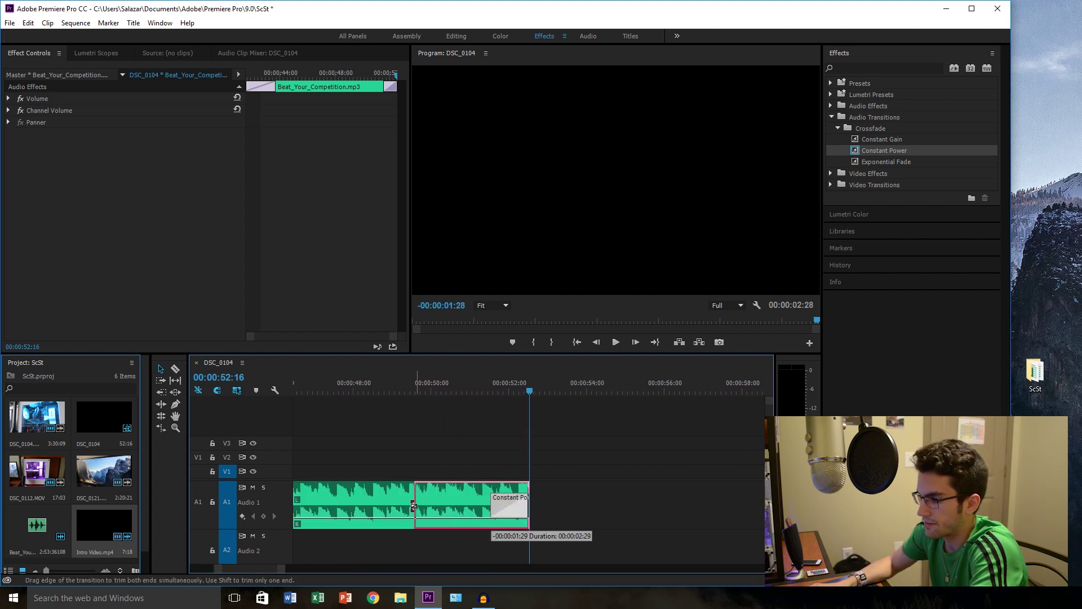
left_click_drag(345, 506, 327, 506)
left_click_drag(279, 571, 395, 570)
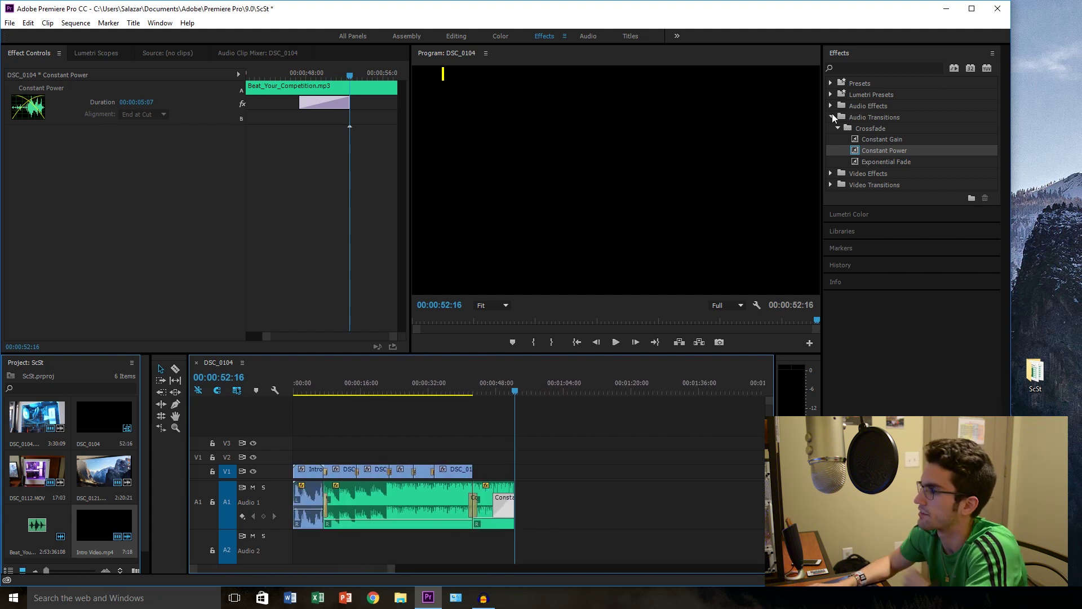
left_click(494, 389)
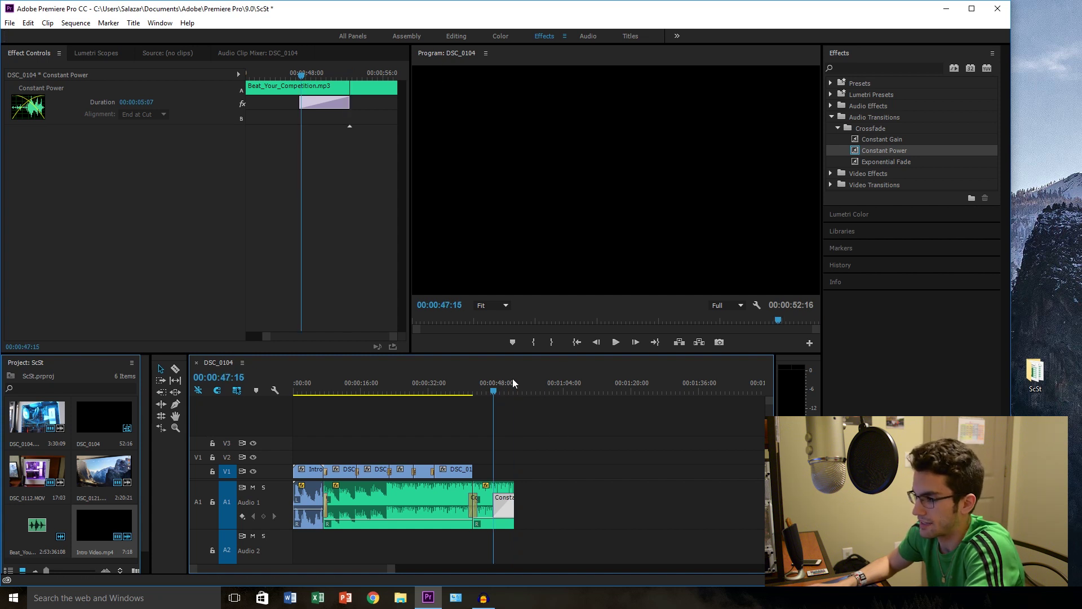
left_click(615, 344)
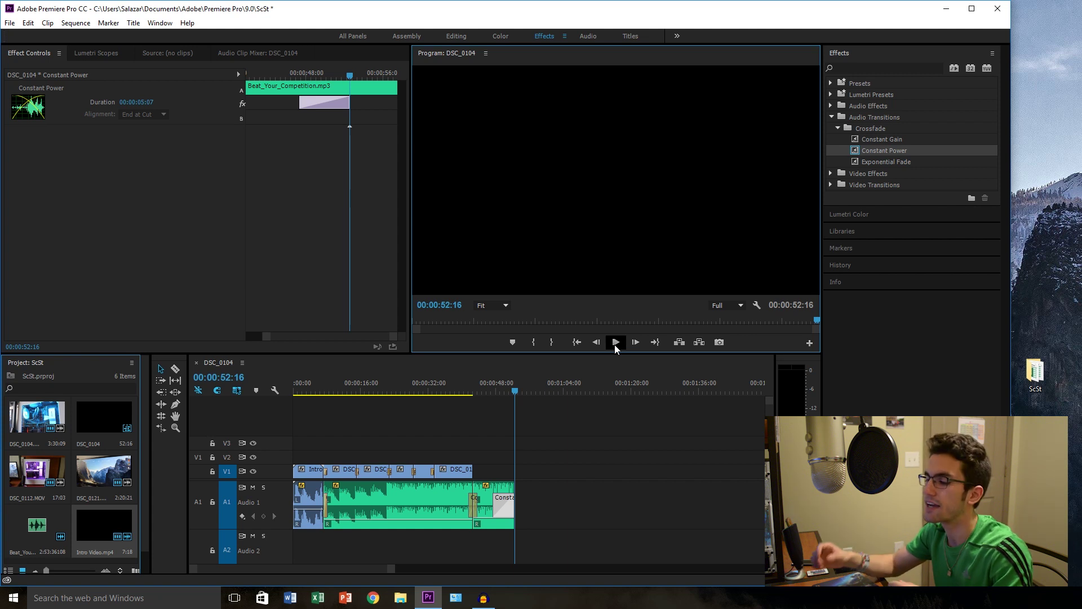
Create a new default still title with the playhead at 00:00:46:25 in the music-only ending
left_click(490, 392)
left_click(133, 23)
mouse_move(147, 48)
left_click(321, 52)
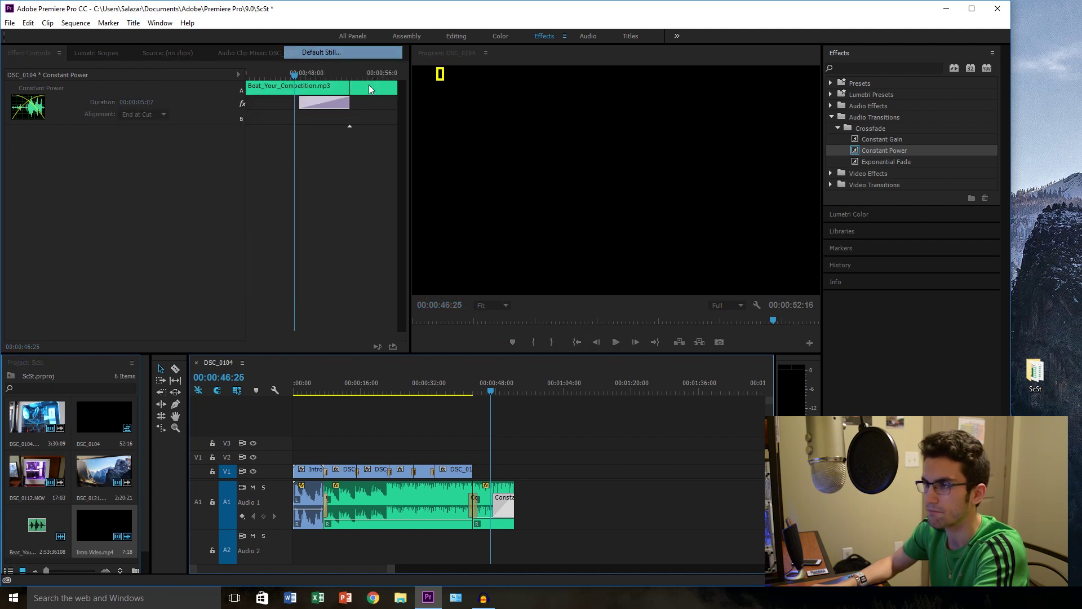
left_click(537, 357)
Choose the black Poplar Std title style with a white outline and enter the text "Sc.St." in the title frame
scroll(225, 397, "down", 3)
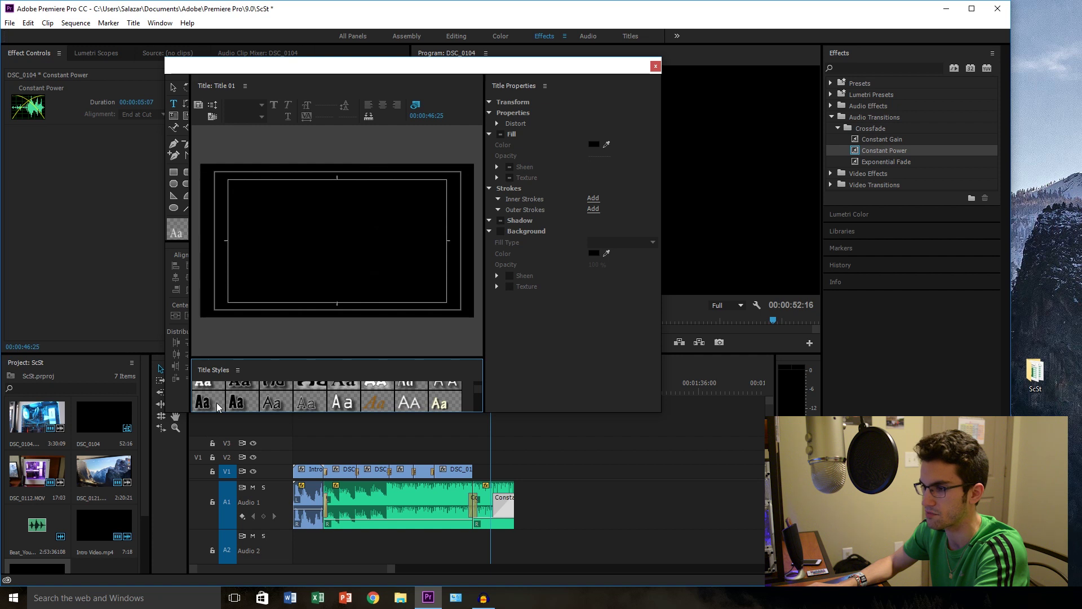
left_click(216, 404)
left_click(329, 240)
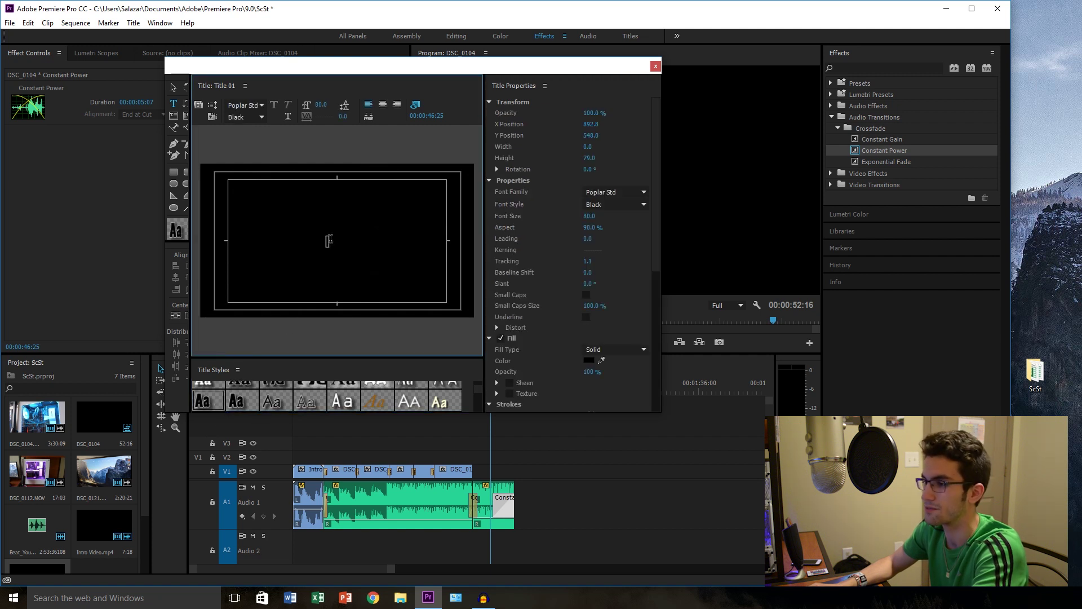
type("ScSt")
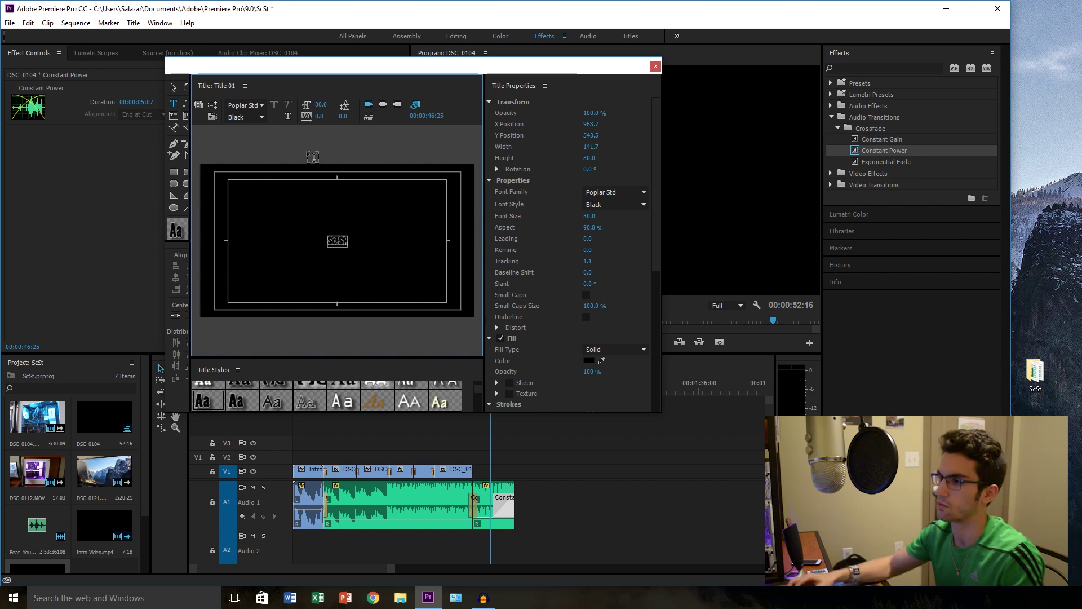
Enlarge the "Sc.St." text to font size 749 and move it to about the centre of the title-safe area
mouse_move(320, 105)
left_mouse_down()
mouse_move(625, 105)
mouse_move(325, 106)
left_mouse_up()
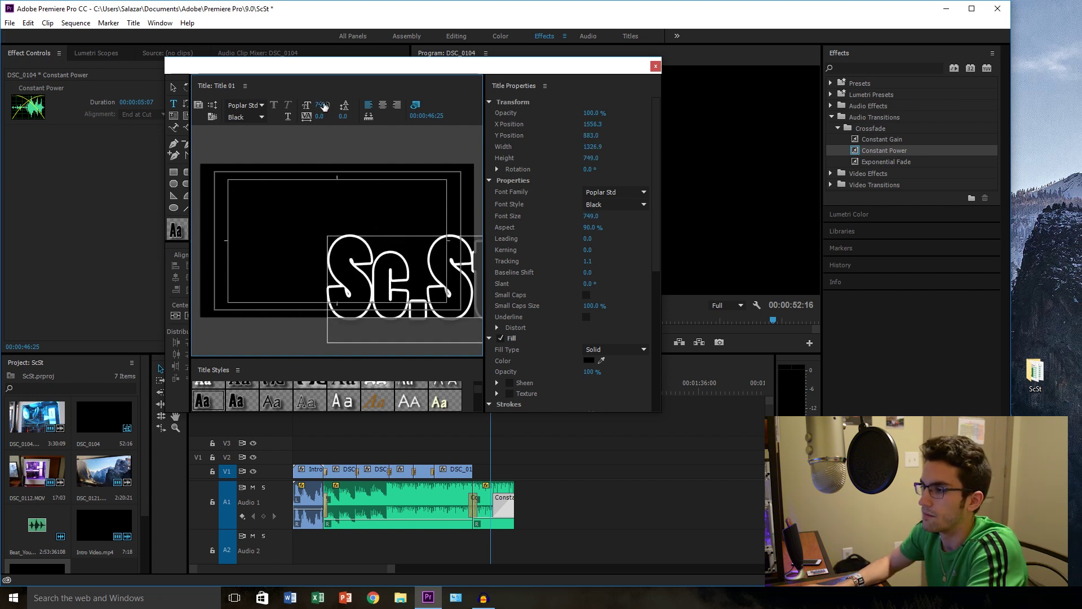
left_click(174, 89)
left_click_drag(383, 287, 299, 247)
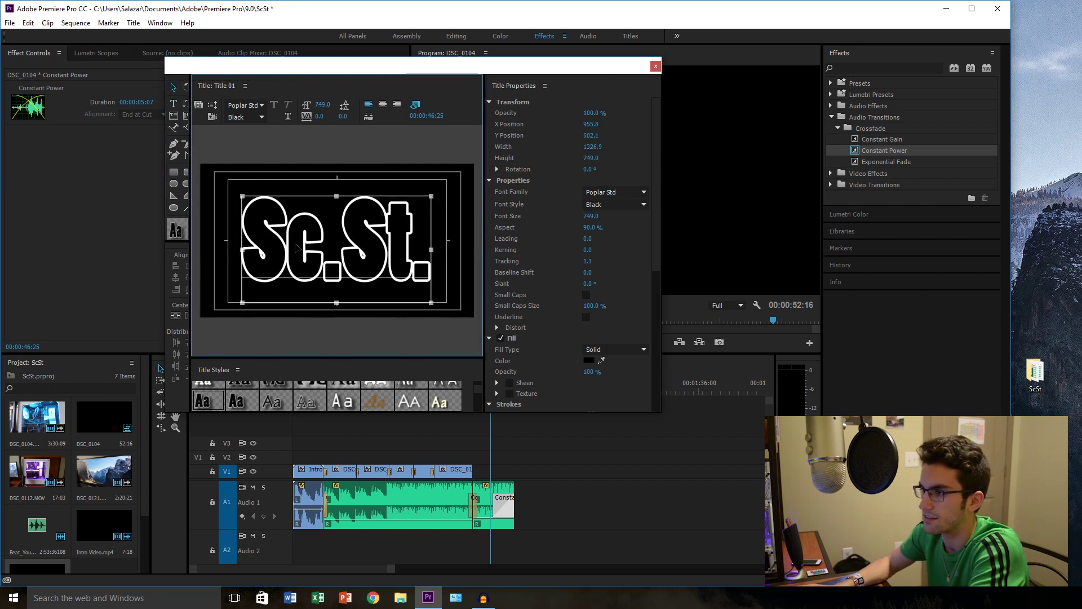
left_click_drag(299, 246, 299, 251)
left_click_drag(426, 219, 384, 225)
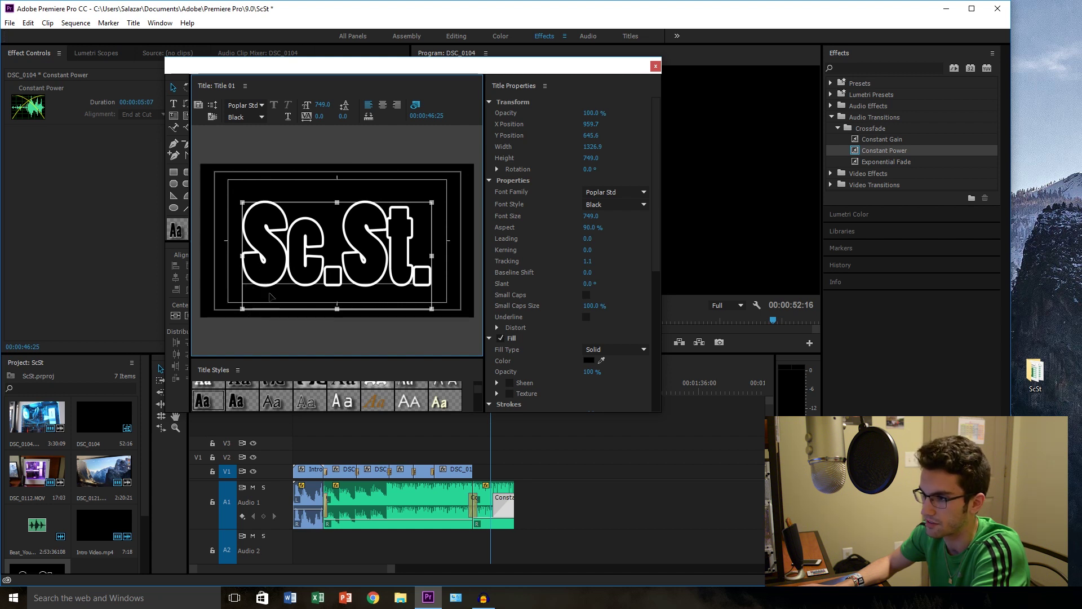
left_click(310, 188)
left_click_drag(310, 208, 311, 194)
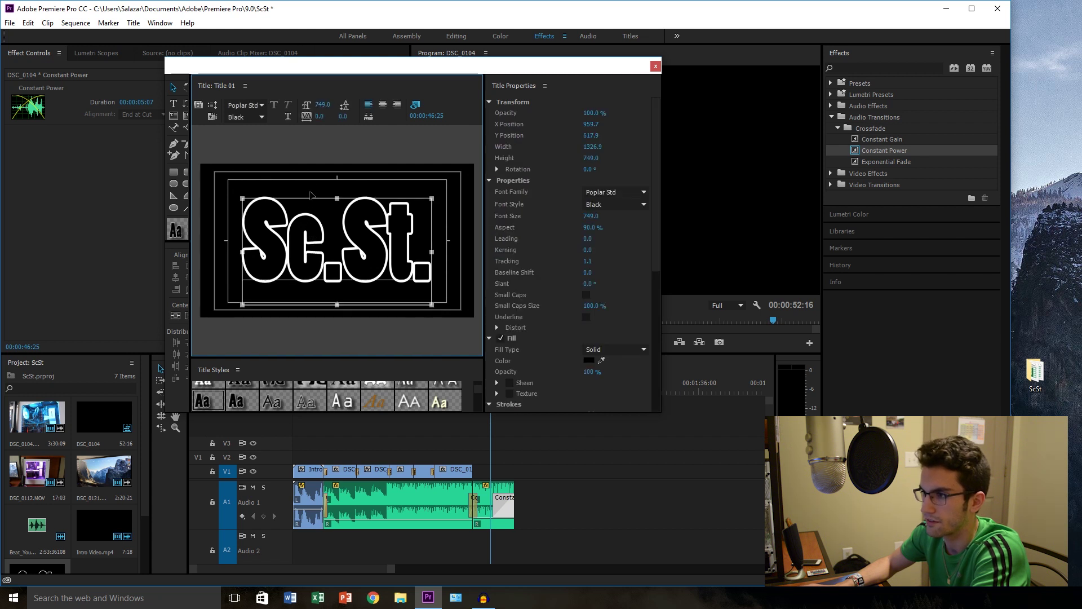
left_click(311, 191)
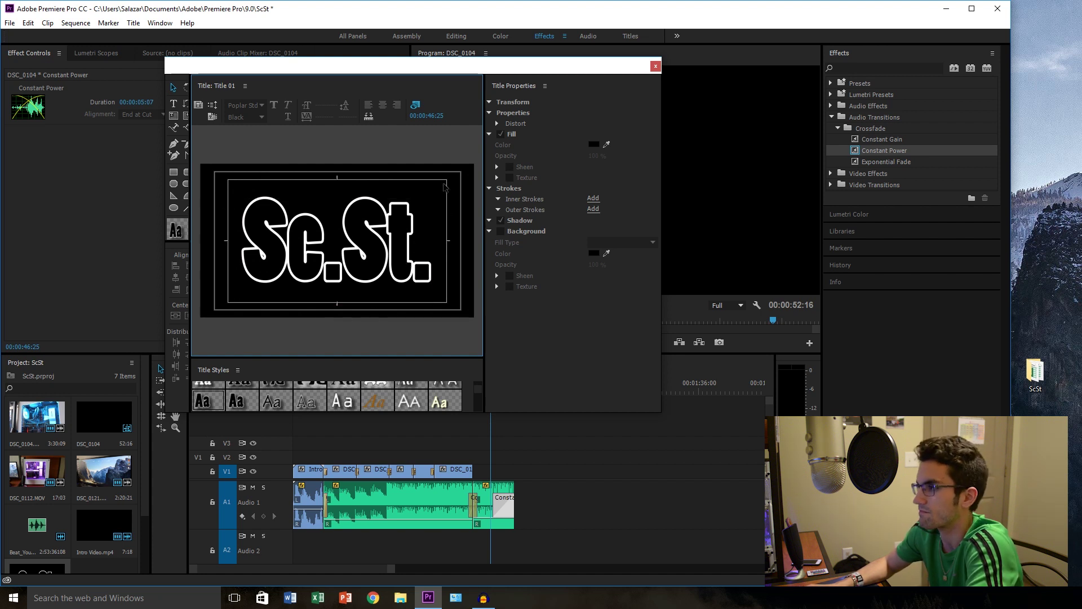
Close the title editor, place Title 01 on V1 after the last video clip and extend it to the music's end
left_click(654, 66)
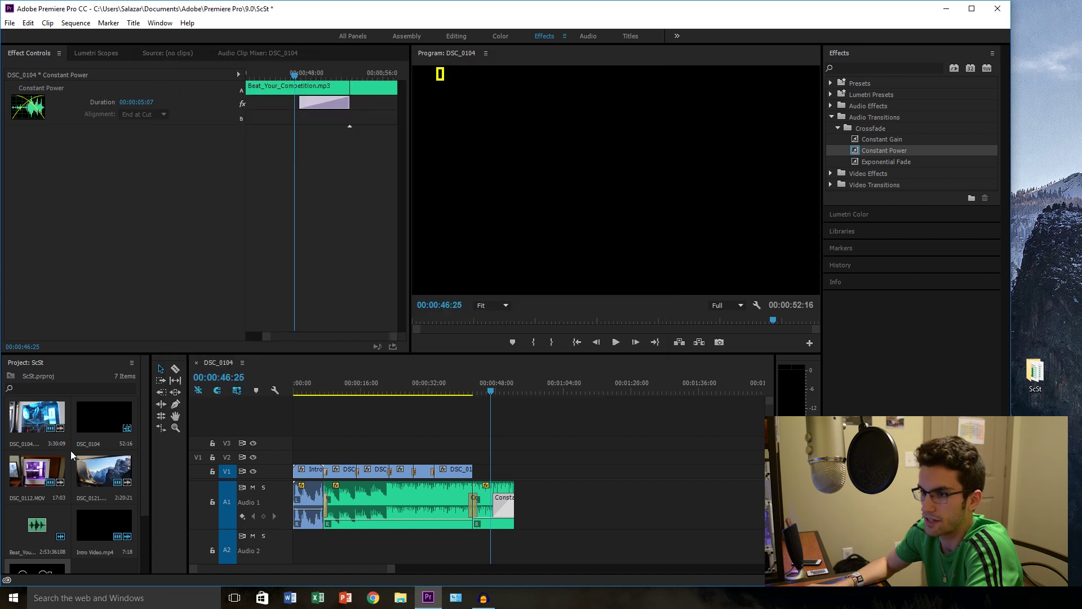
scroll(54, 481, "down", 3)
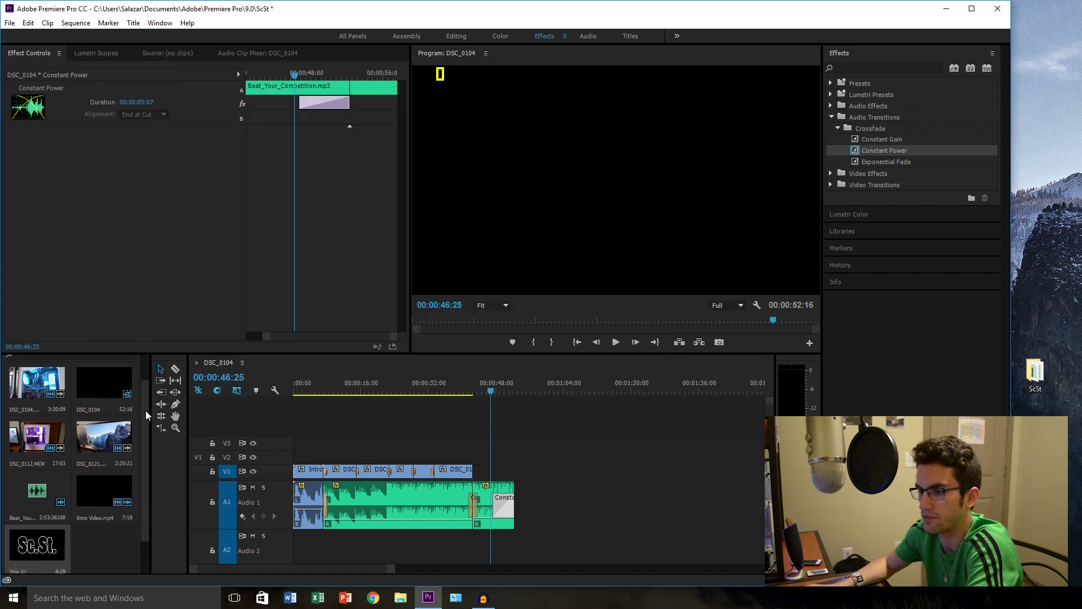
left_click_drag(39, 507, 474, 467)
left_click(494, 469)
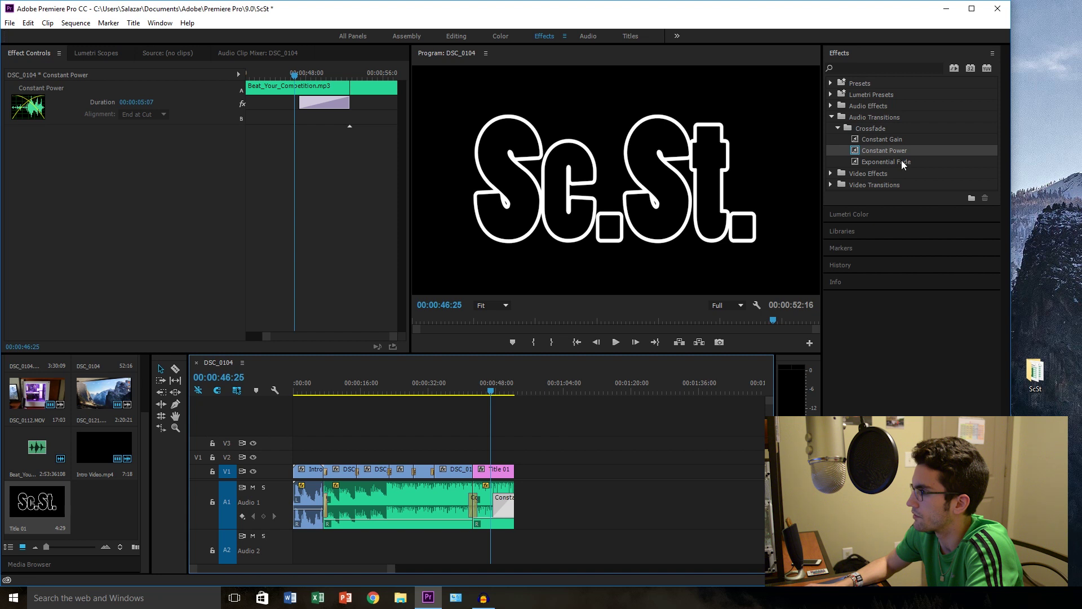
Apply Dip to Black video transitions at the start and at the end of Title 01 on V1
left_click(831, 117)
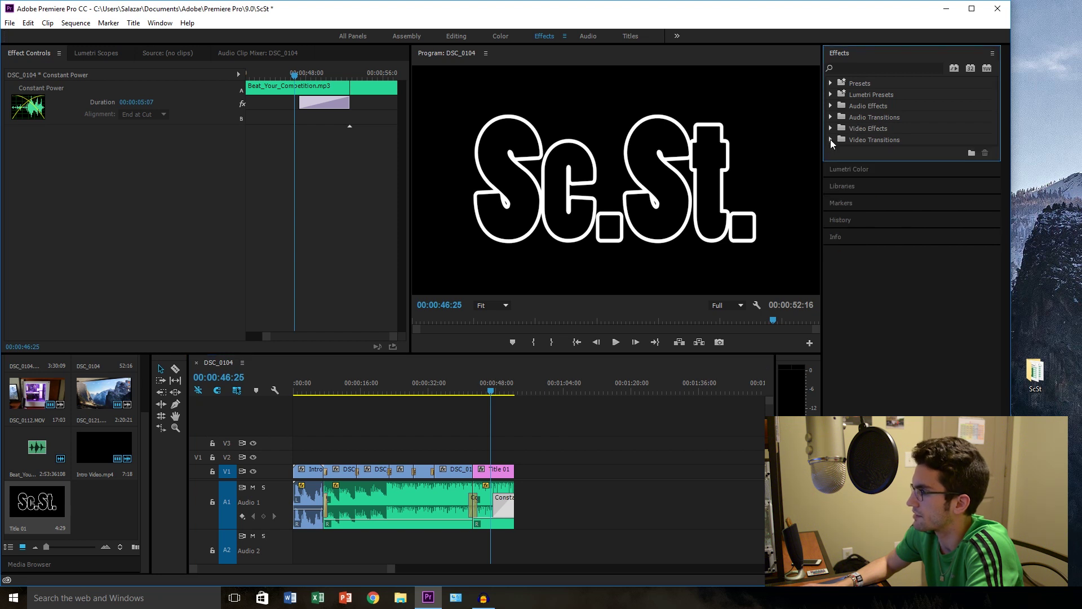
left_click(831, 140)
left_click_drag(877, 196, 475, 472)
left_click_drag(887, 201, 555, 449)
left_click_drag(514, 479, 512, 474)
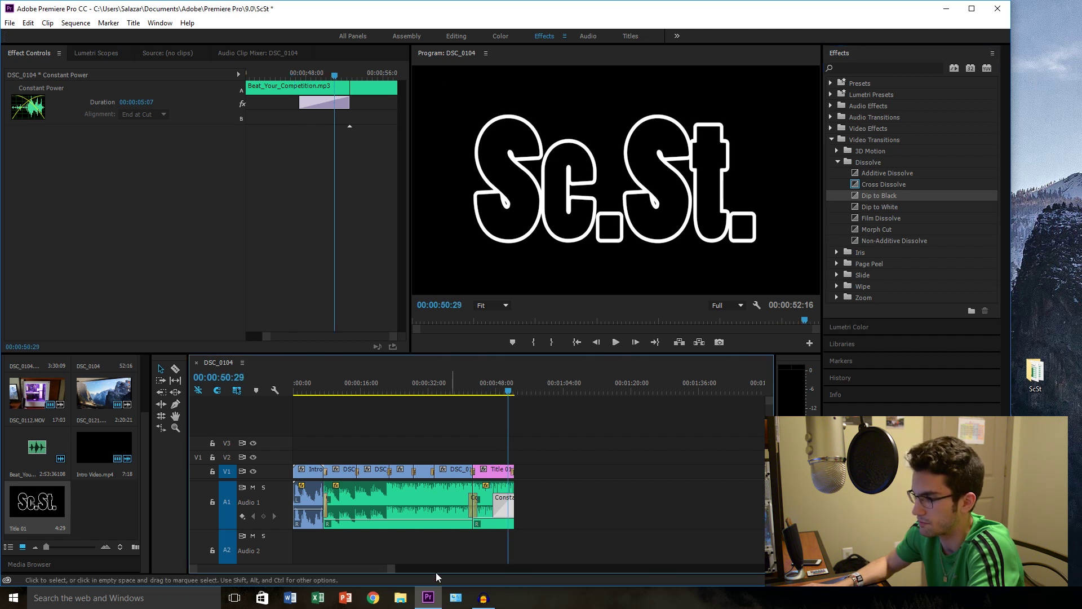
Lengthen the Dip to Black at the title's end and extend the one at its start to 00:00:02:06
left_click_drag(391, 570, 302, 569)
left_click_drag(547, 472, 506, 470)
left_click_drag(350, 471, 363, 466)
Play the ending from 00:00:40:12 to review the title transitions and return the playhead to the sequence start
left_click_drag(303, 569, 350, 569)
left_click(444, 389)
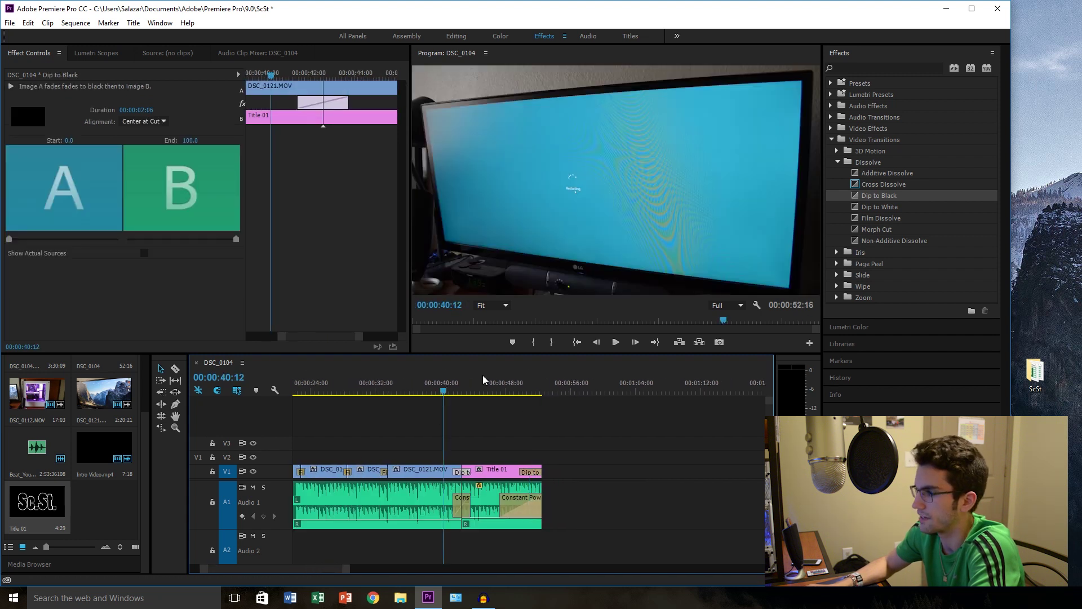
left_click(617, 343)
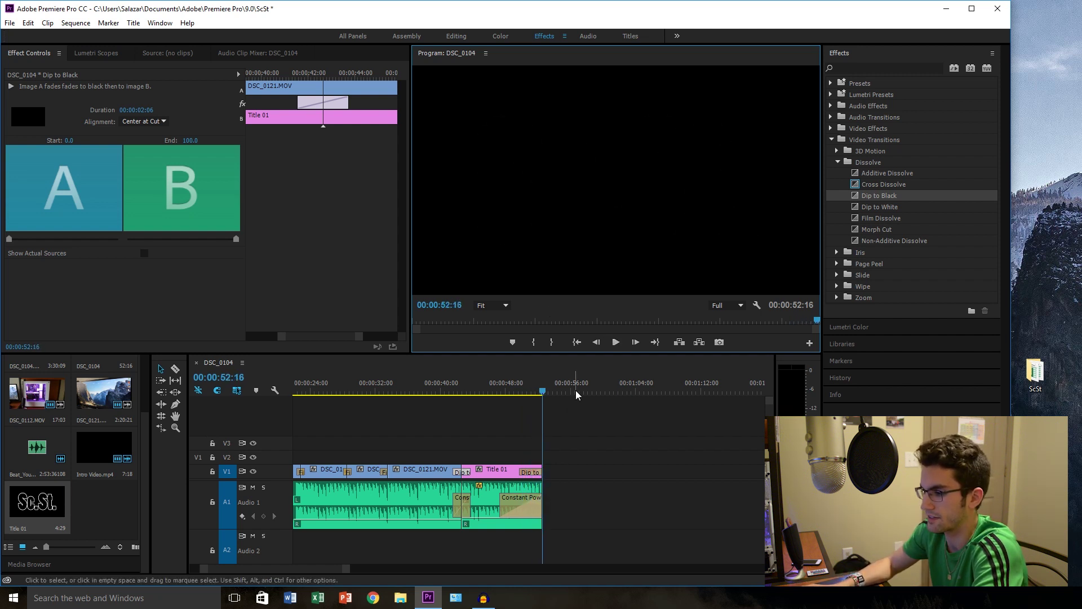
key("Home")
scroll(573, 412, "down", 2)
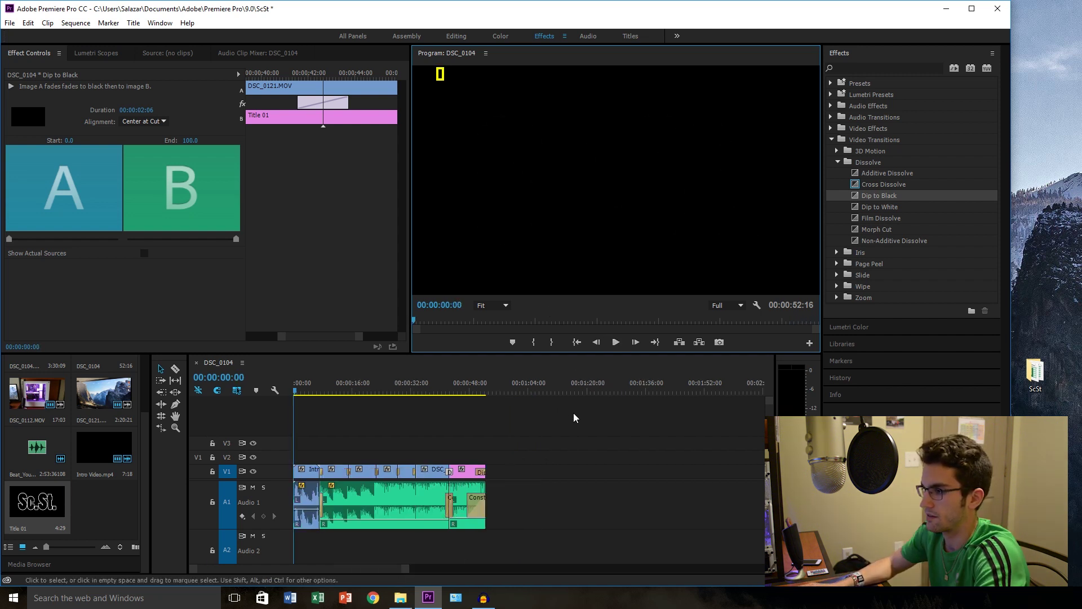
Switch to Chrome, search Google Images for "graphics card" and open the ASUS ROG Poseidon GTX 780 picture
left_click(373, 598)
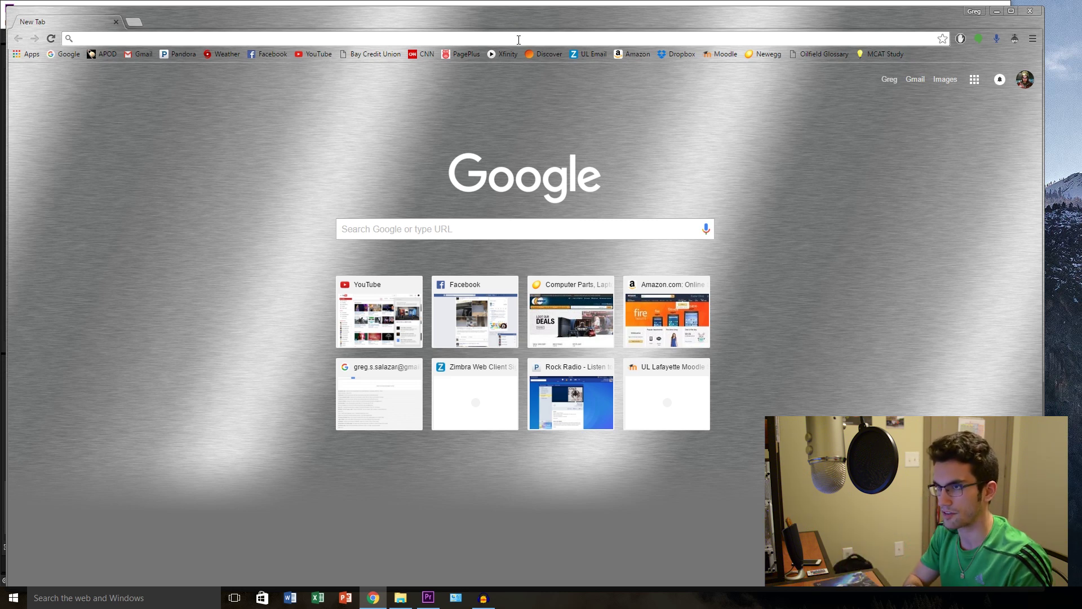
type("graphics card")
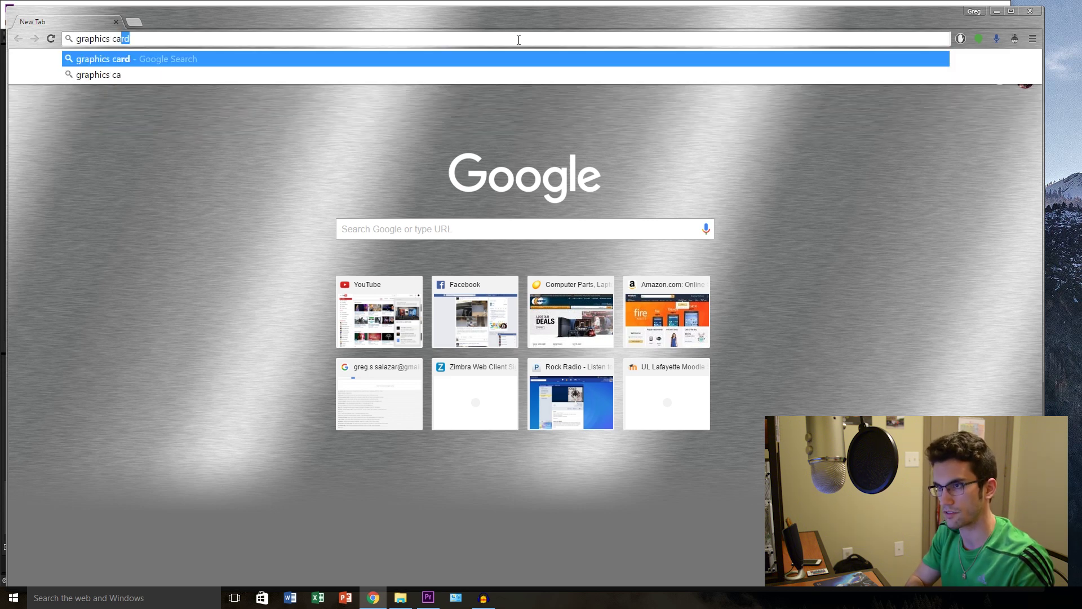
key("Return")
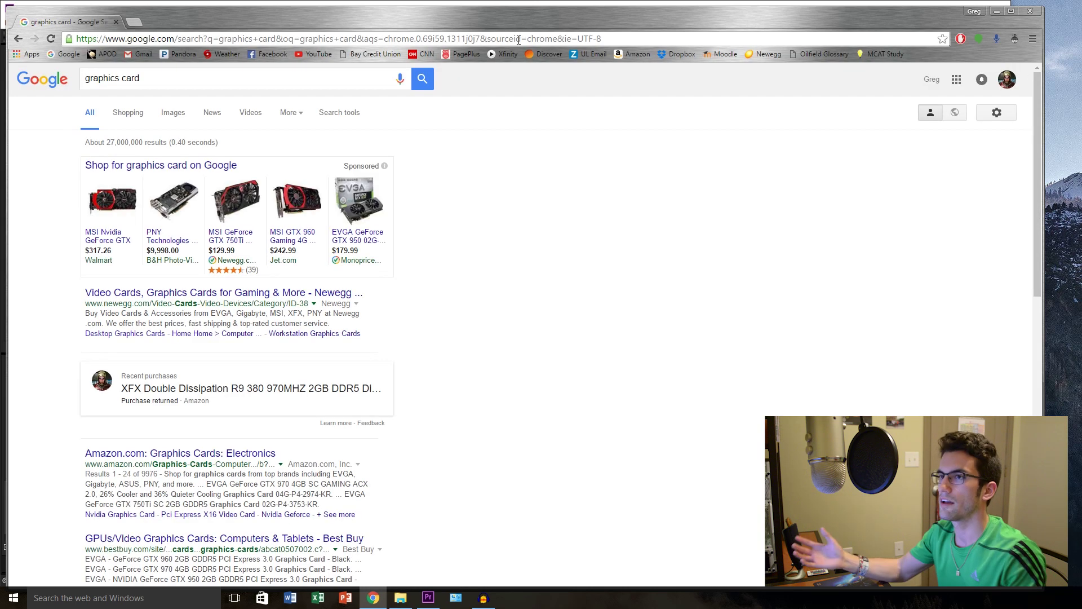
left_click(174, 115)
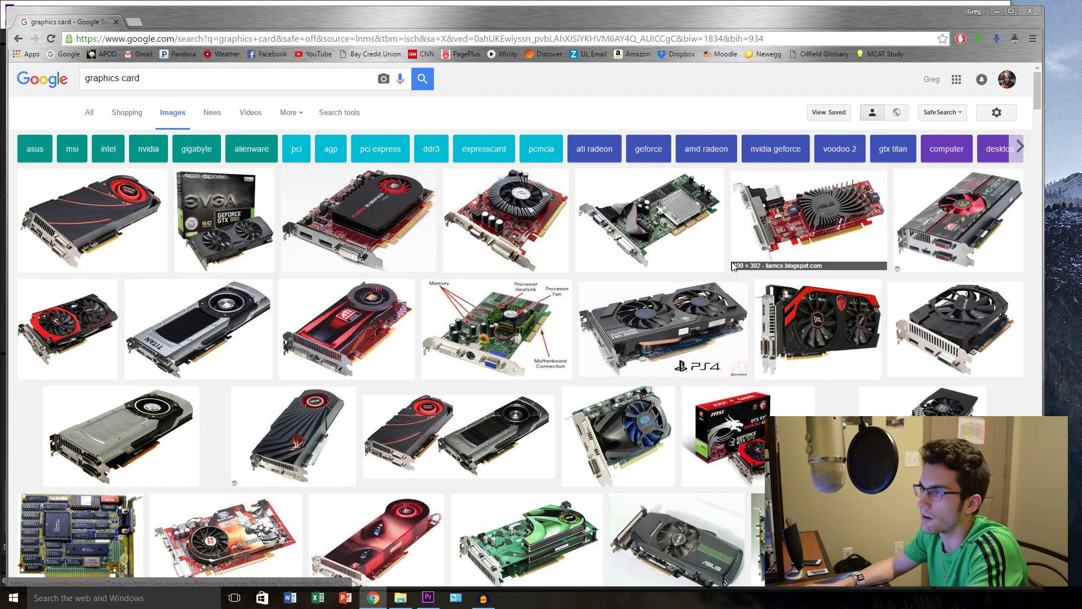
scroll(225, 357, "down", 1)
scroll(225, 357, "down", 5)
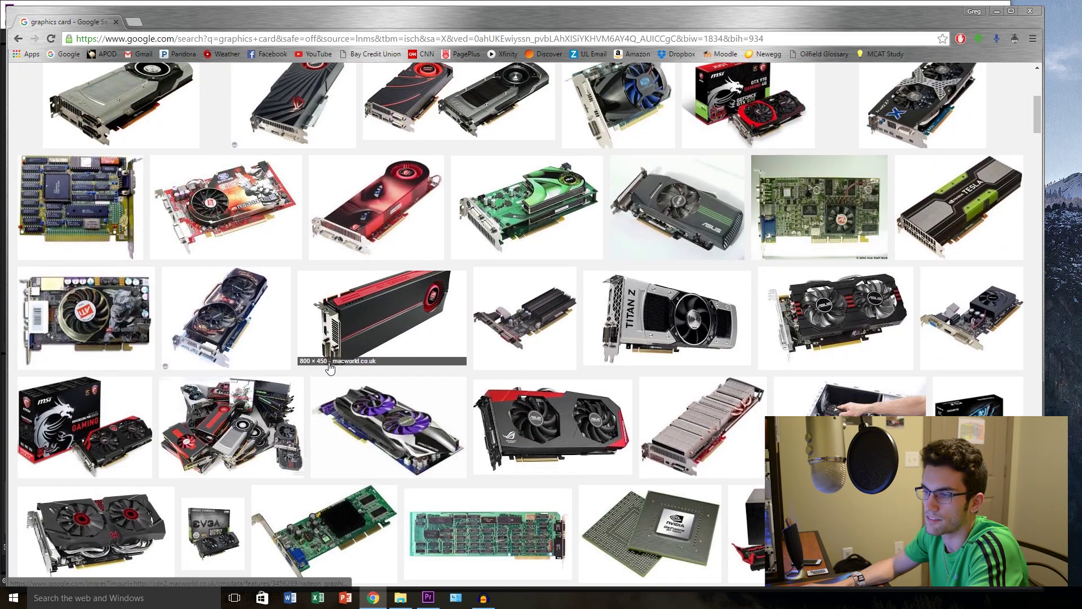
left_click(573, 424)
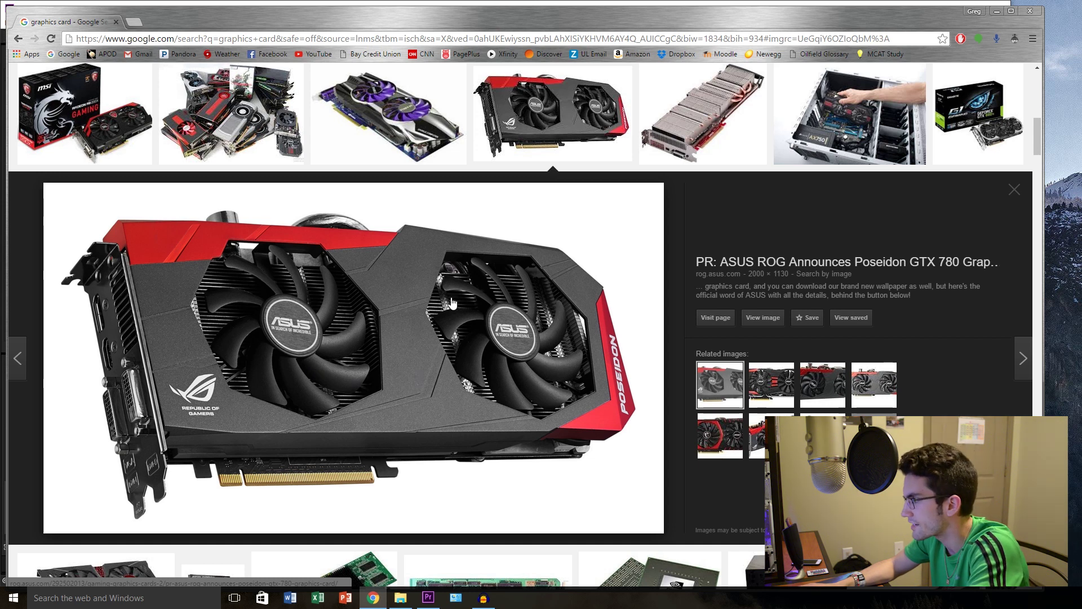
Save the graphics card picture as a JPEG in the Pictures folder inside ScSt and close the browser
right_click(369, 345)
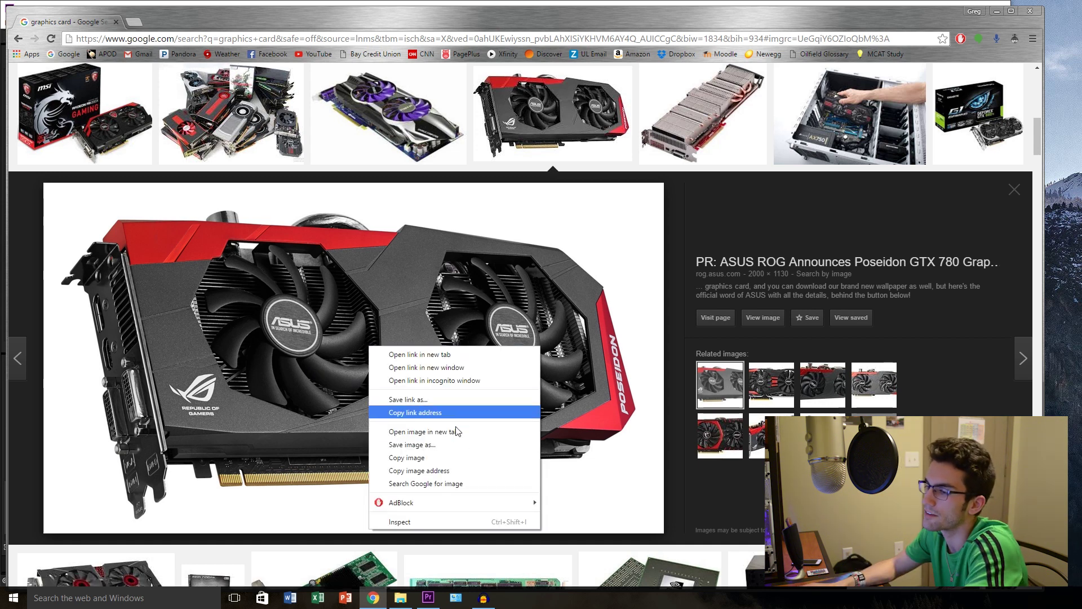
left_click(432, 449)
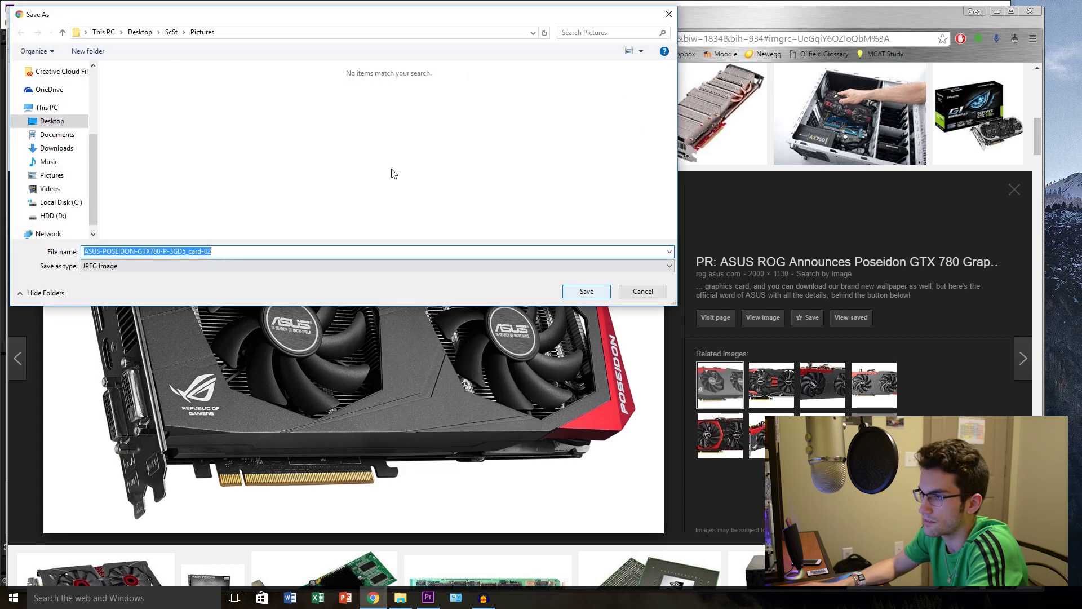
left_click(169, 35)
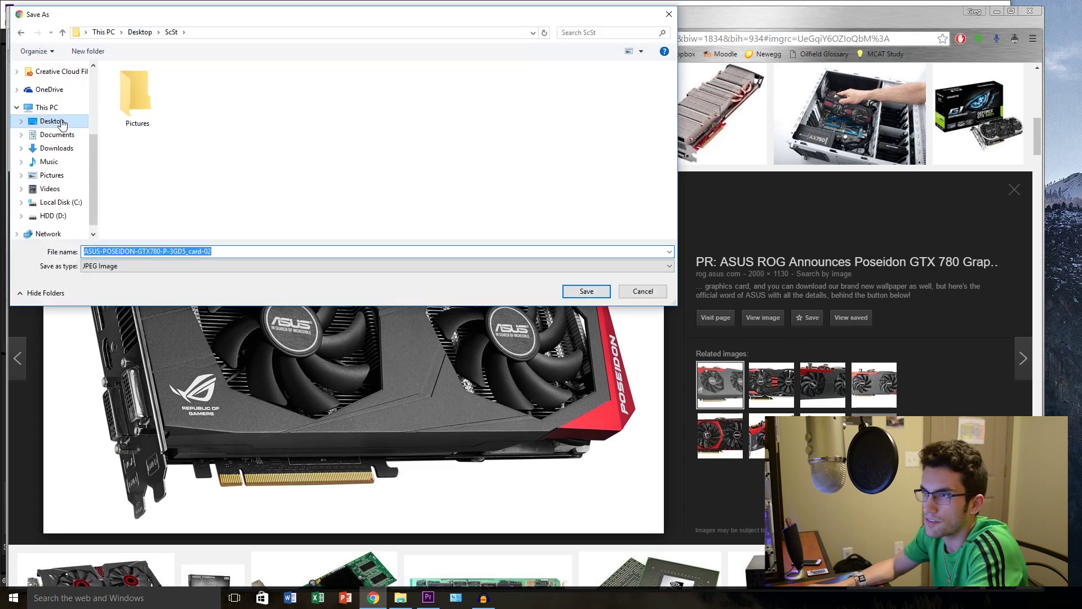
left_click(142, 93)
double_click(140, 92)
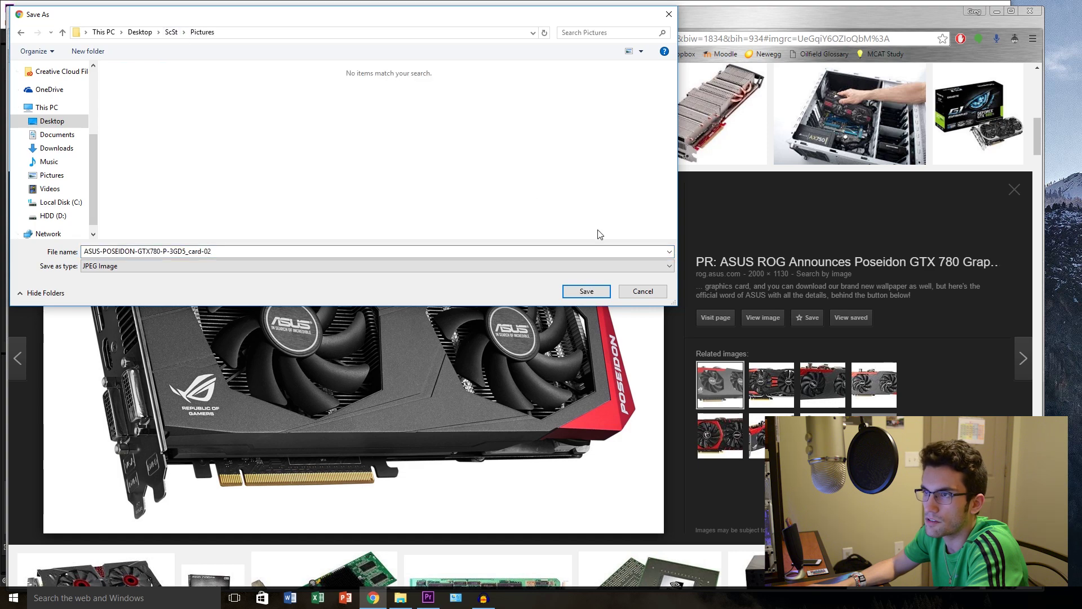
left_click(586, 290)
left_click(1030, 11)
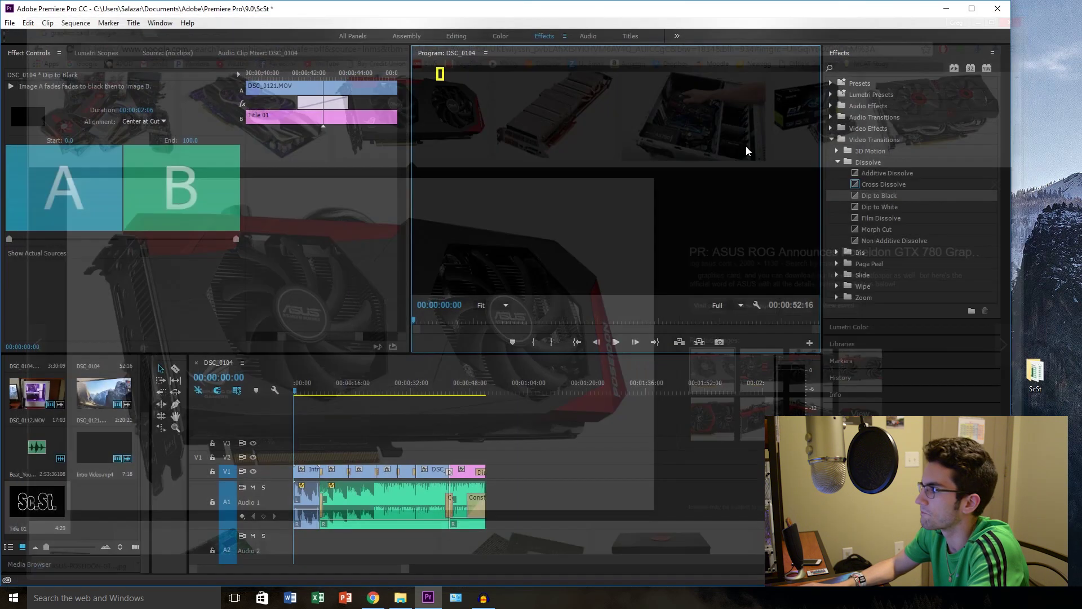
Open the saved ASUS Poseidon picture from the Pictures folder in paint.net
left_click(401, 598)
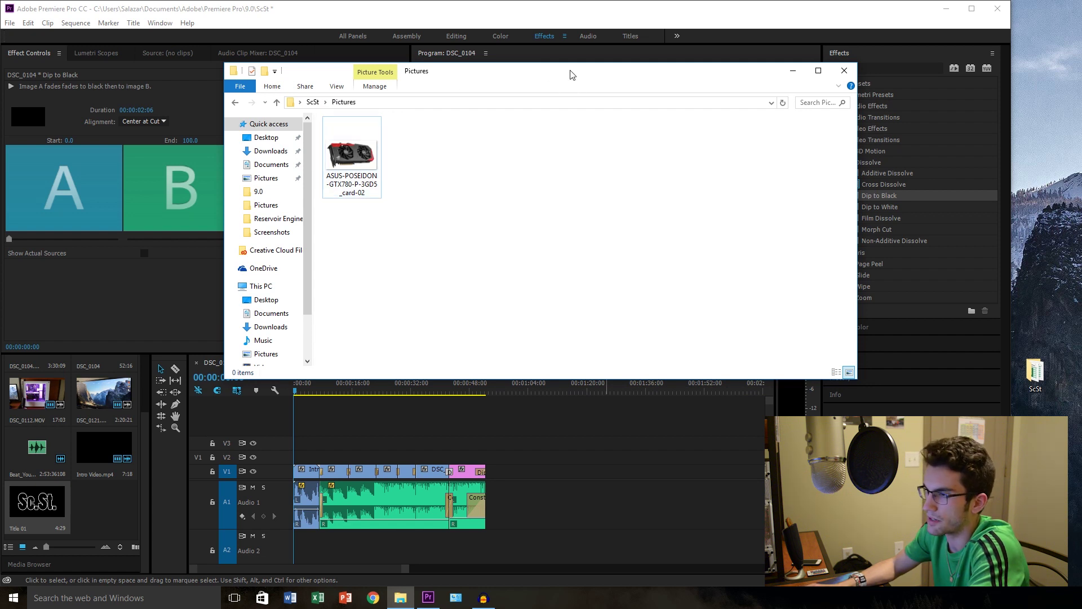
left_click_drag(572, 74, 541, 95)
right_click(330, 185)
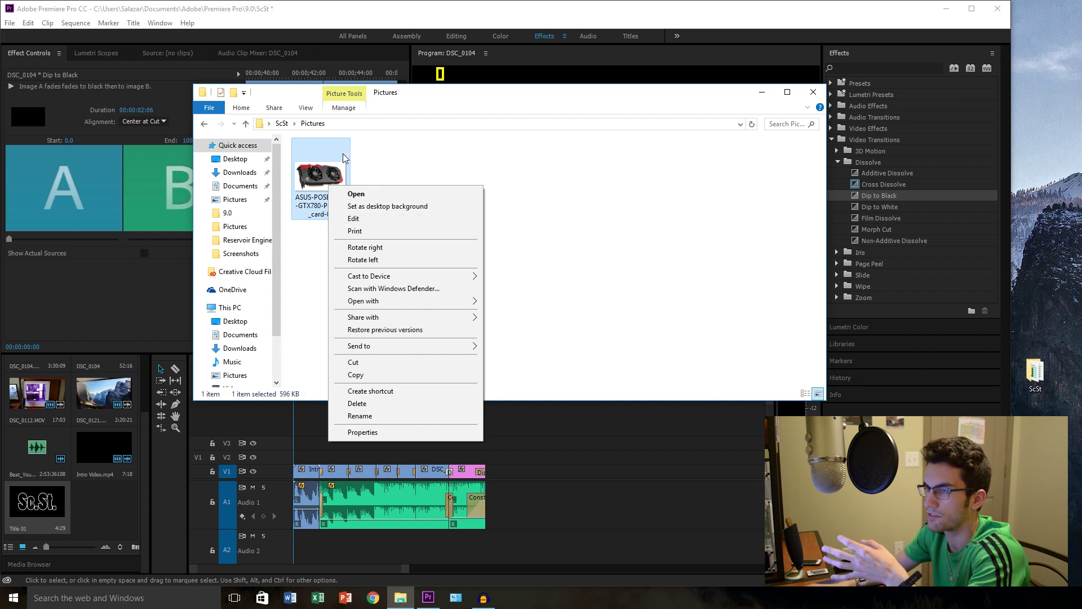
mouse_move(423, 301)
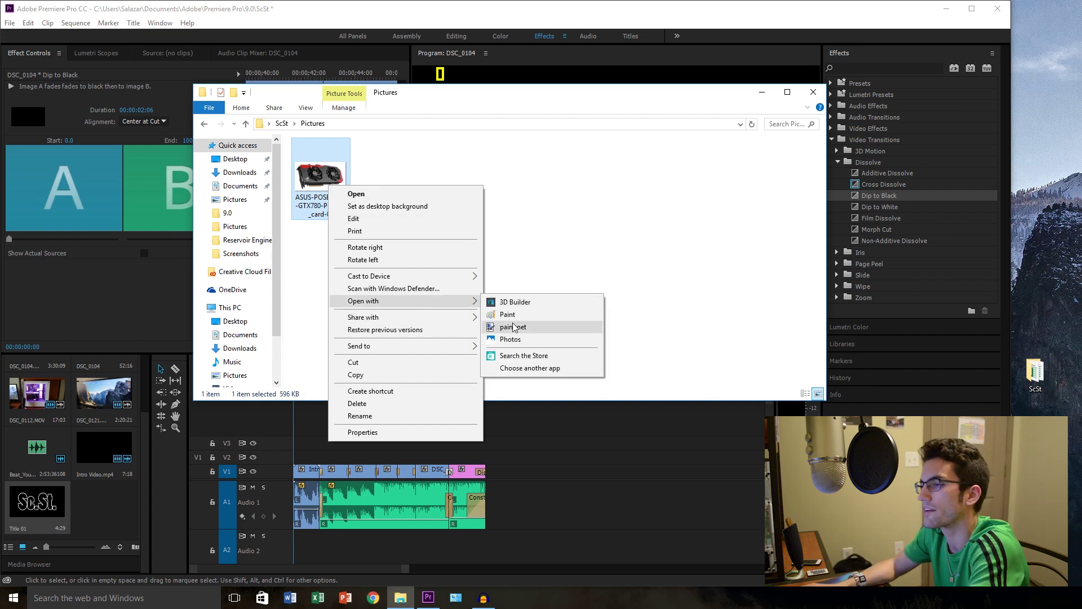
left_click(539, 327)
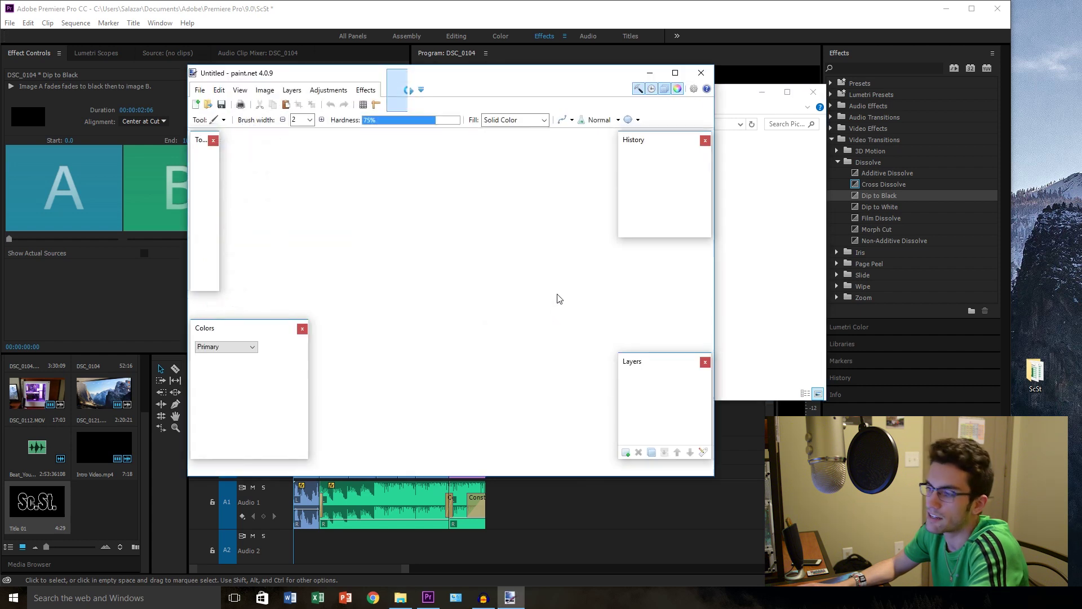
Select the white background around the graphics card with the Magic Wand at 50% tolerance and erase it
left_click(197, 198)
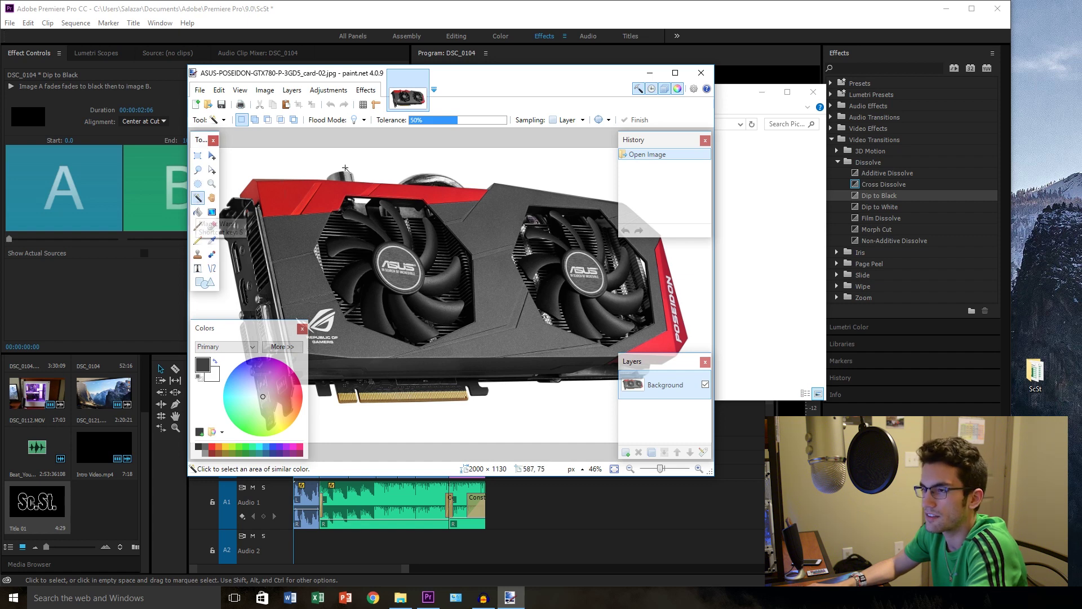
left_click(453, 156)
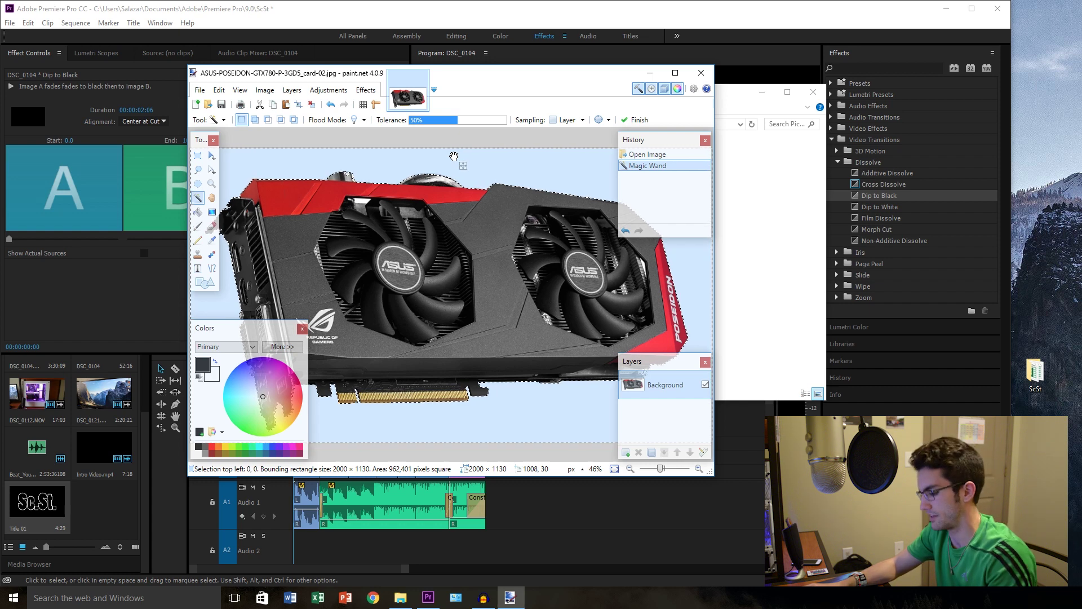
key("Delete")
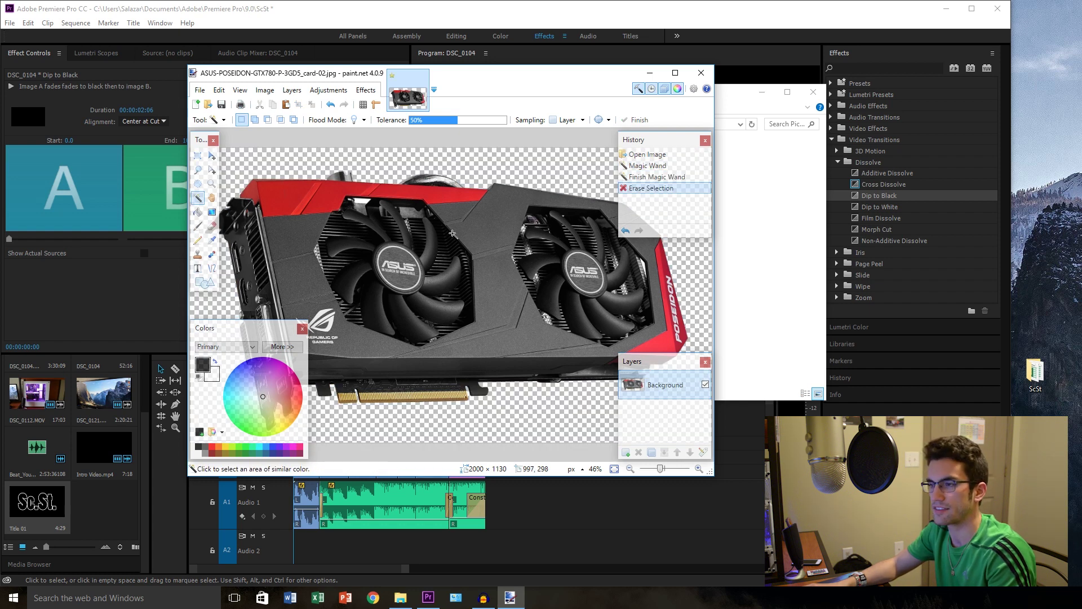
Erase the leftover white patches inside both fan openings, closing the Layers and Colors windows that cover the picture
left_click(364, 207)
key("Delete")
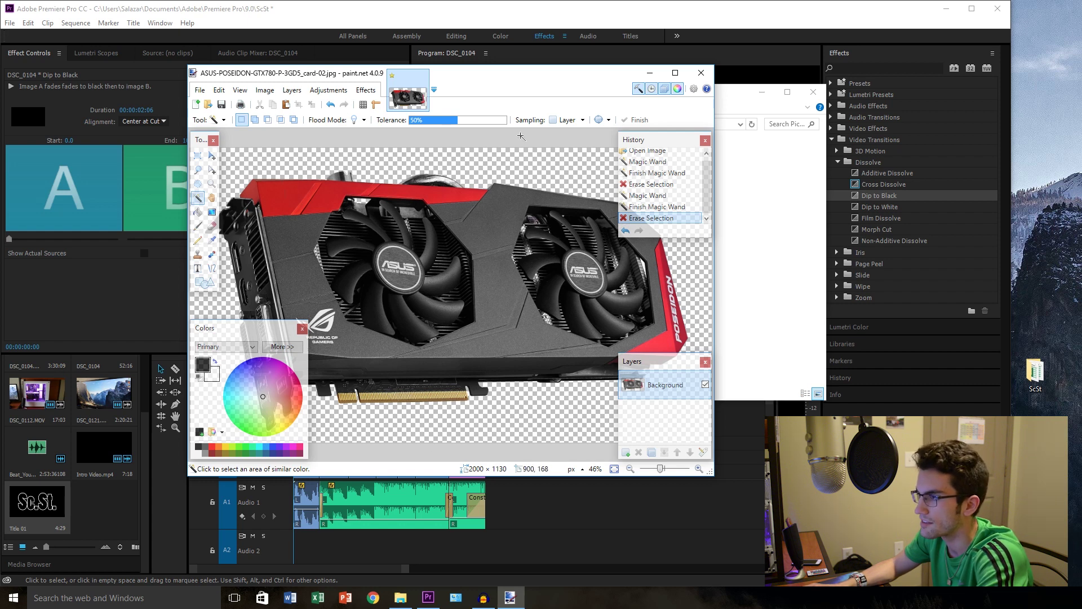
left_click(705, 361)
left_click(302, 328)
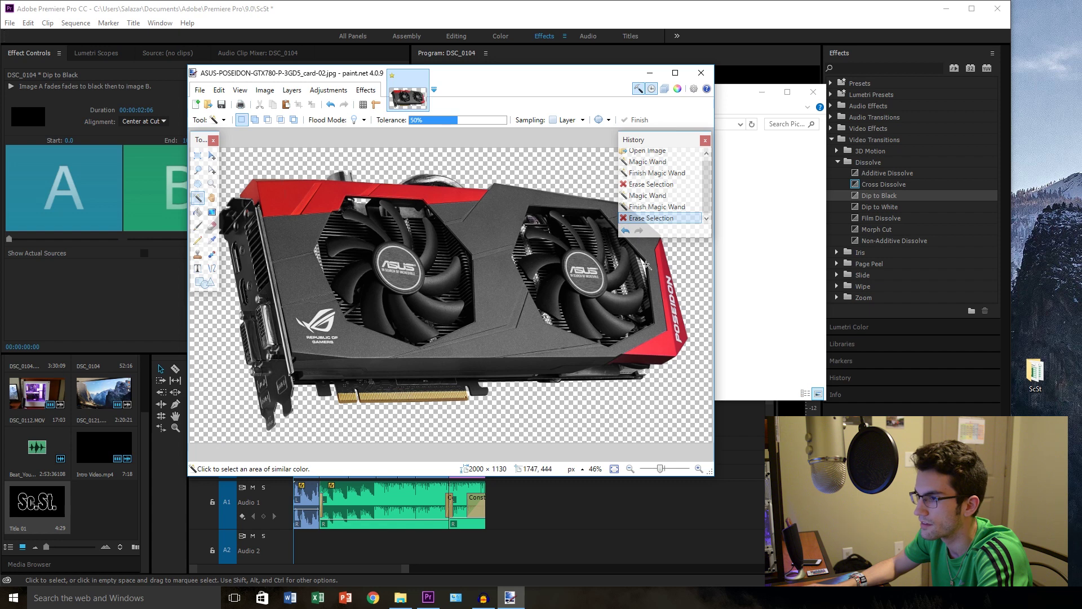
left_click(644, 265)
key("Delete")
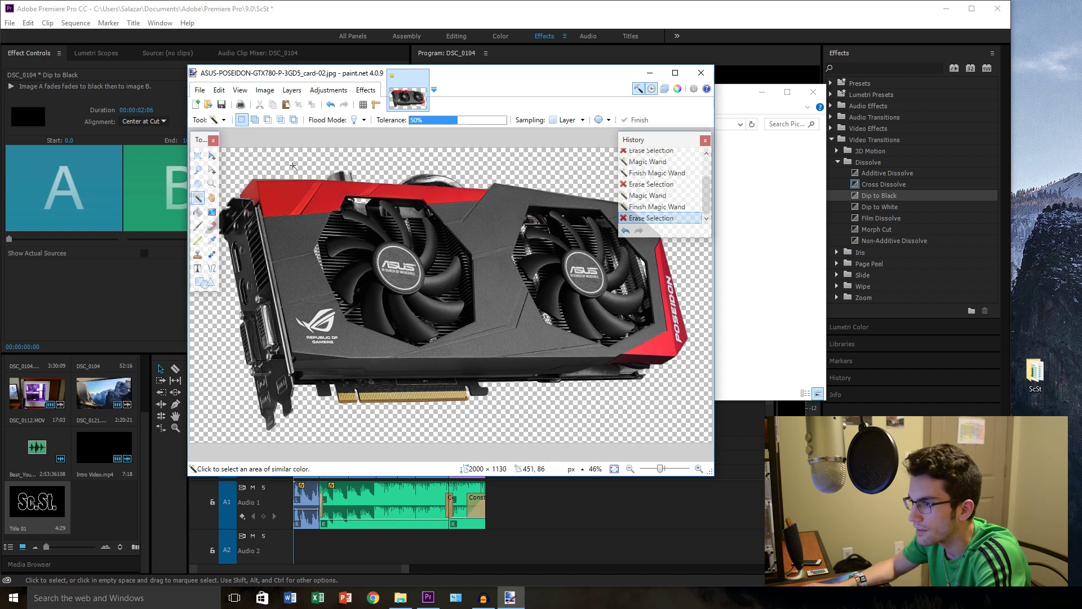
Save the cut-out picture as a PNG with auto-detected bit depth in the Pictures folder and close paint.net
left_click(199, 91)
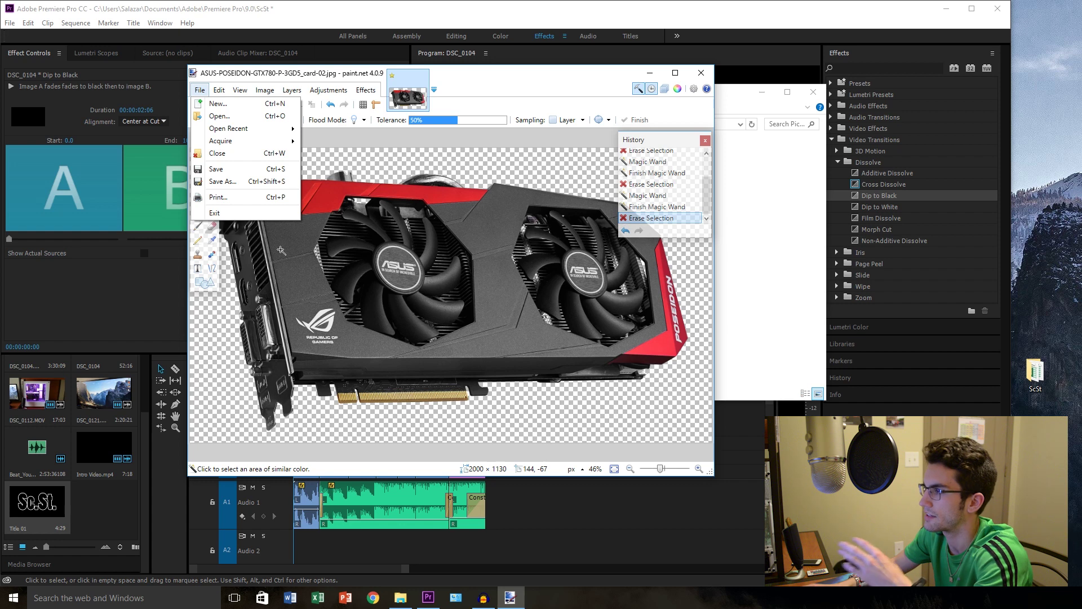
left_click(231, 182)
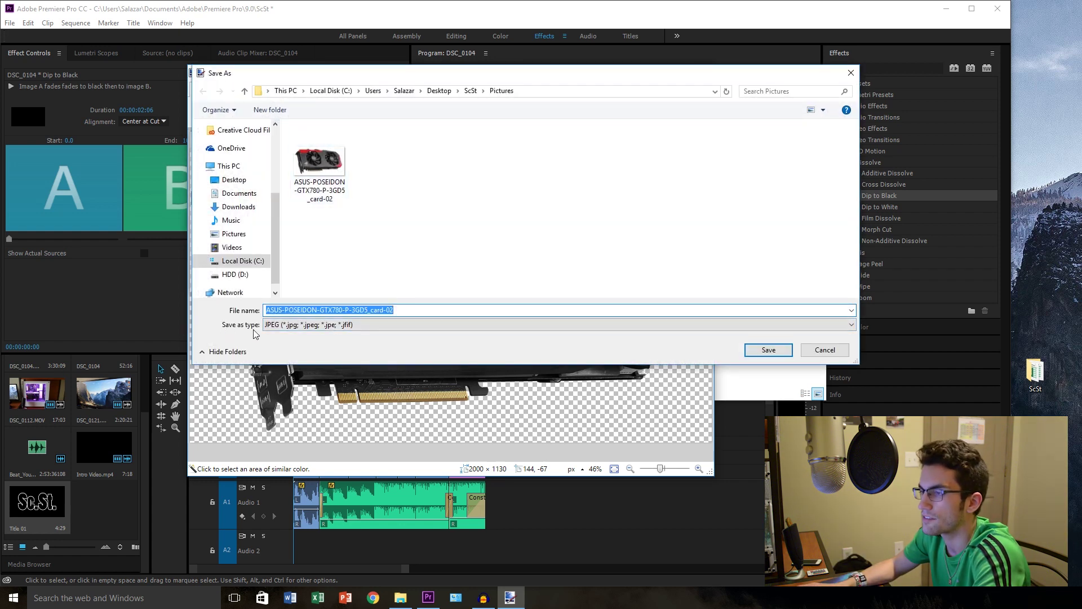
left_click(302, 326)
left_click(306, 370)
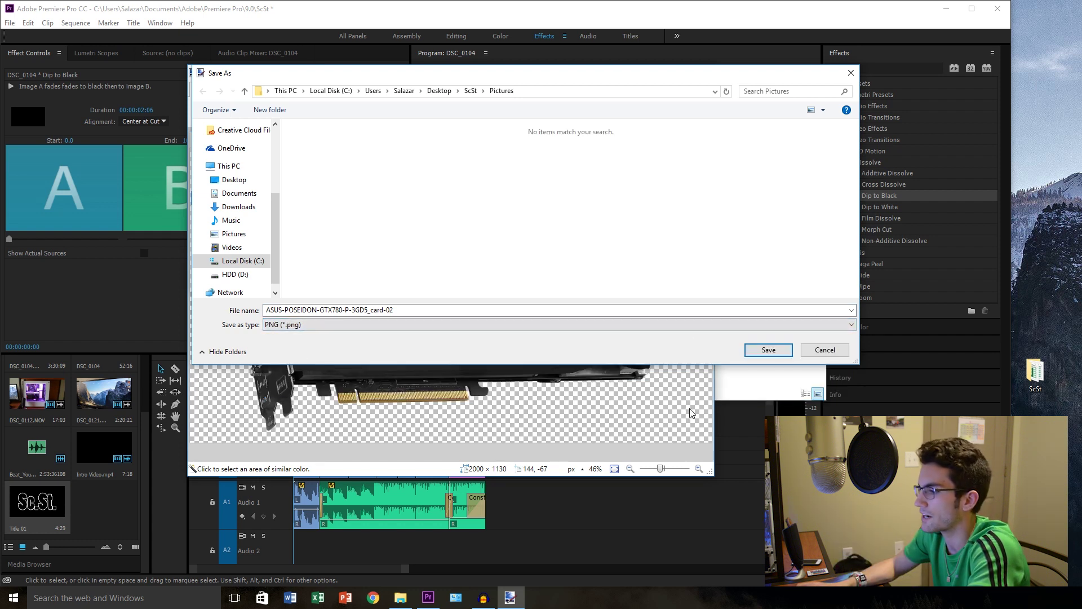
left_click(768, 350)
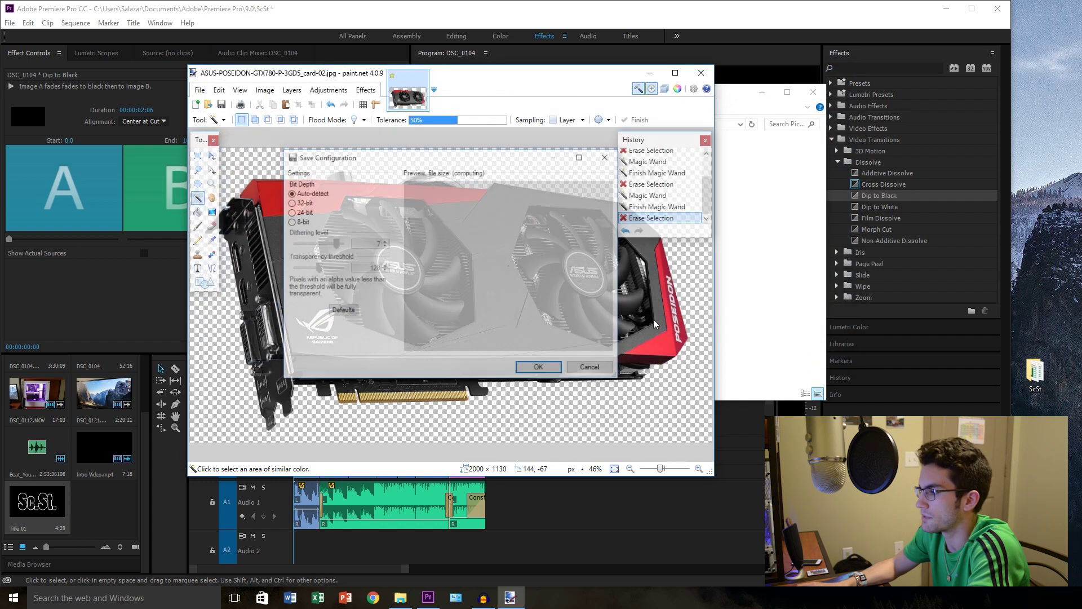
left_click(539, 369)
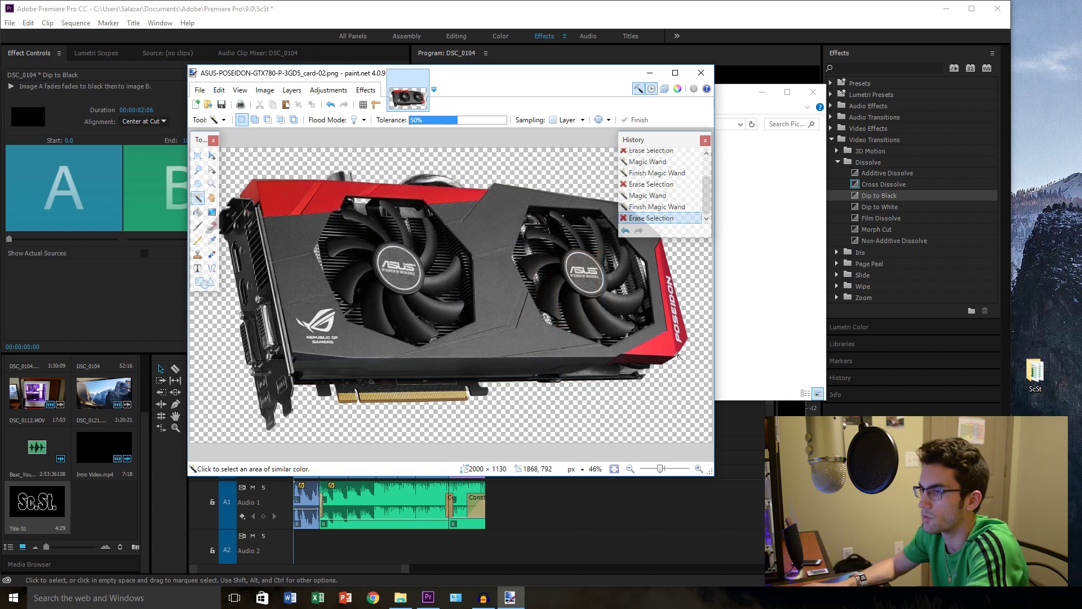
left_click(701, 72)
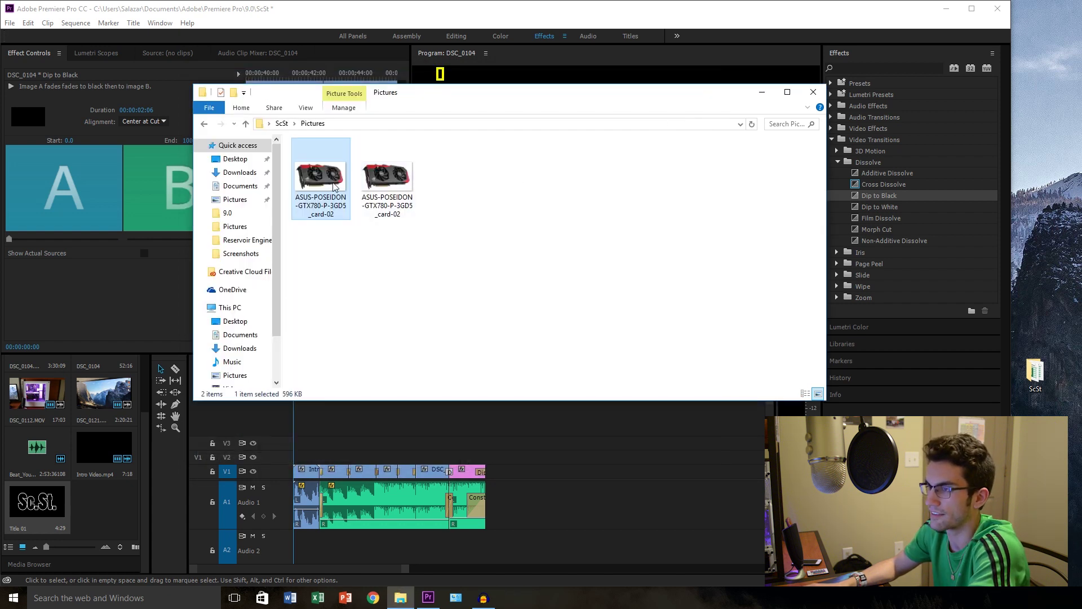
Delete the original JPEG from the Pictures folder and place the transparent PNG on V2 at about 00:00:10:09
left_click_drag(509, 98, 550, 116)
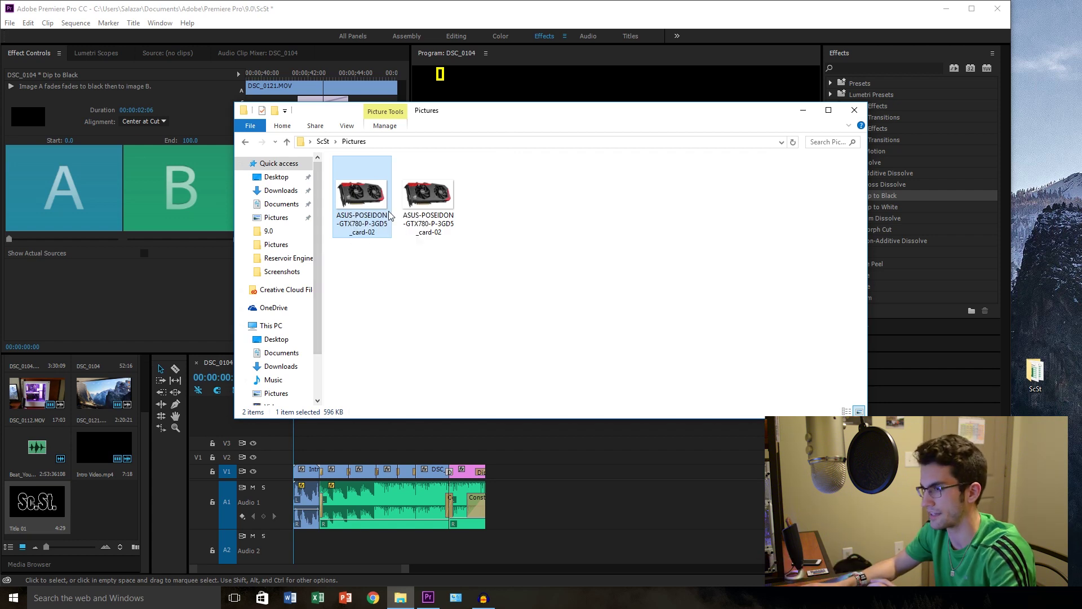
key("Delete")
left_click_drag(515, 115, 1010, 170)
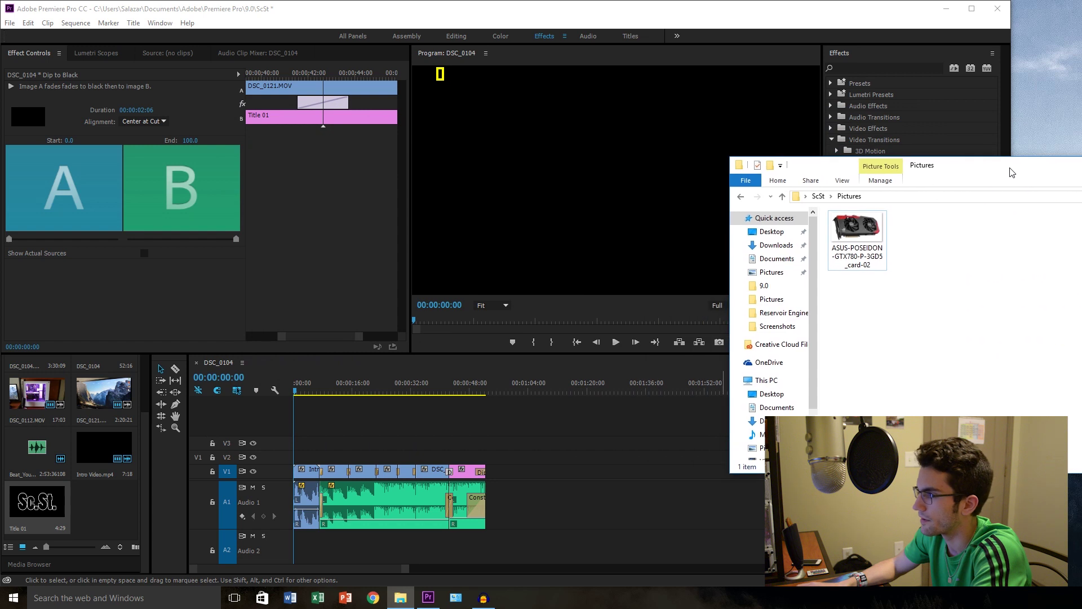
left_click_drag(860, 228, 337, 456)
left_click(332, 391)
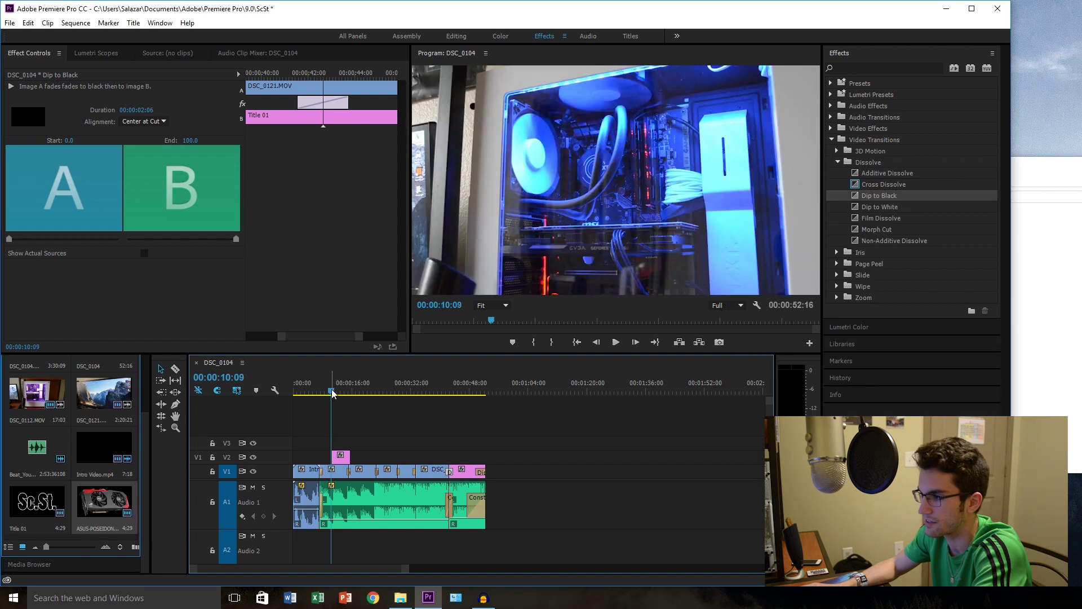
Set the graphics card picture on V2 to 45% scale, -91° rotation and position 1654, 438, beside the PC case
left_click_drag(330, 390, 337, 390)
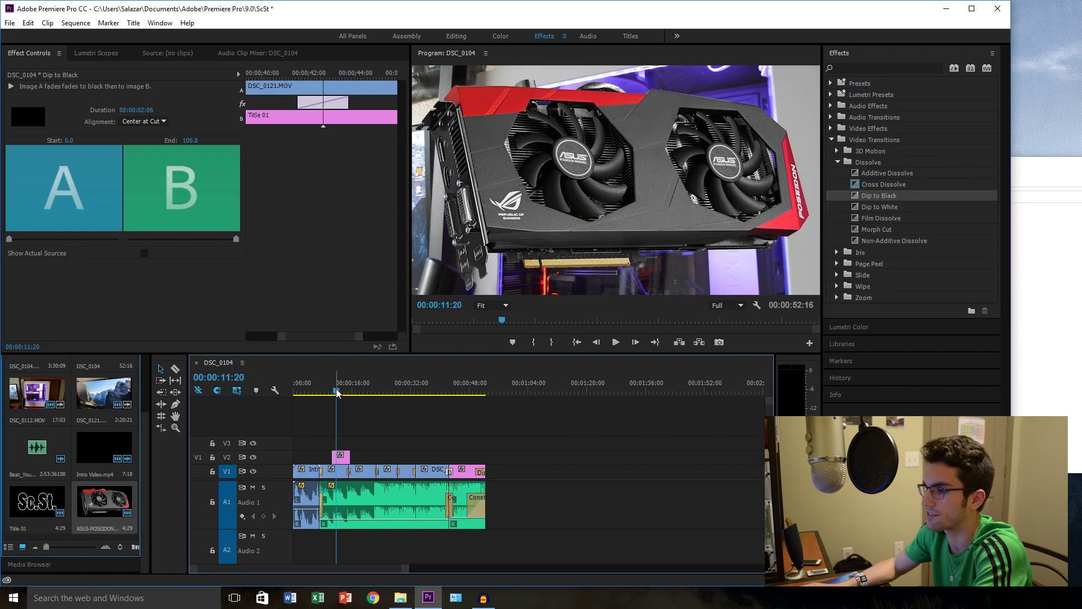
left_click(343, 458)
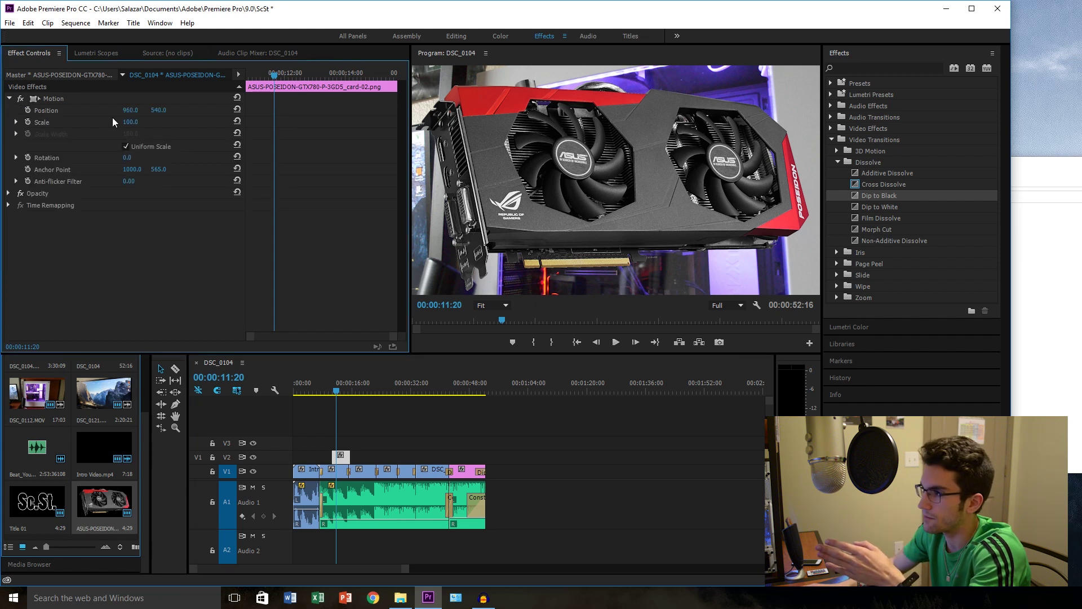
left_click_drag(130, 121, 104, 121)
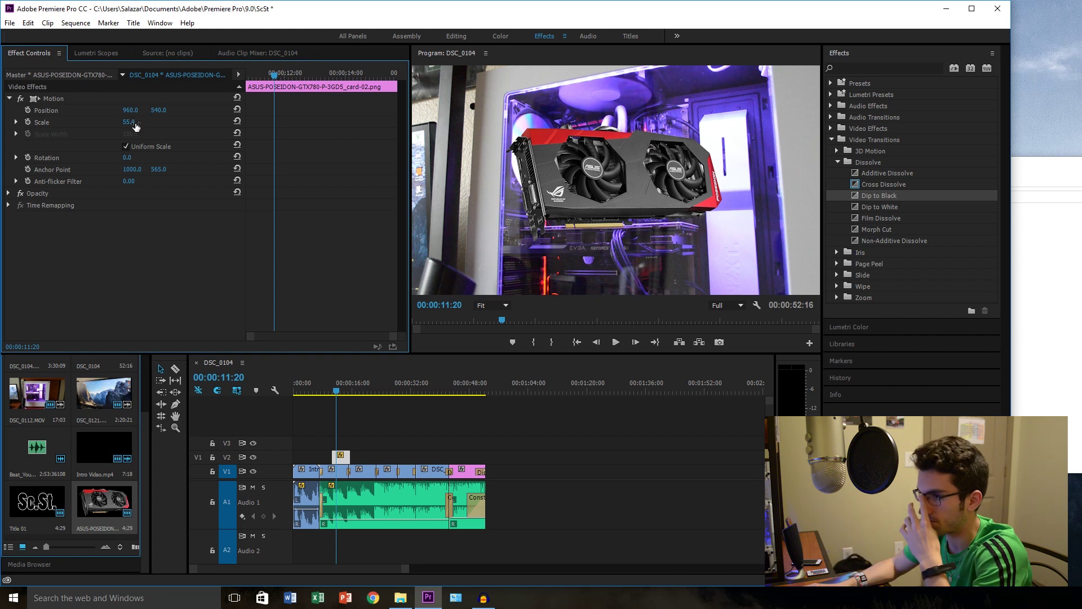
left_click_drag(130, 121, 129, 122)
left_click_drag(129, 160, 131, 160)
left_click_drag(159, 115, 102, 112)
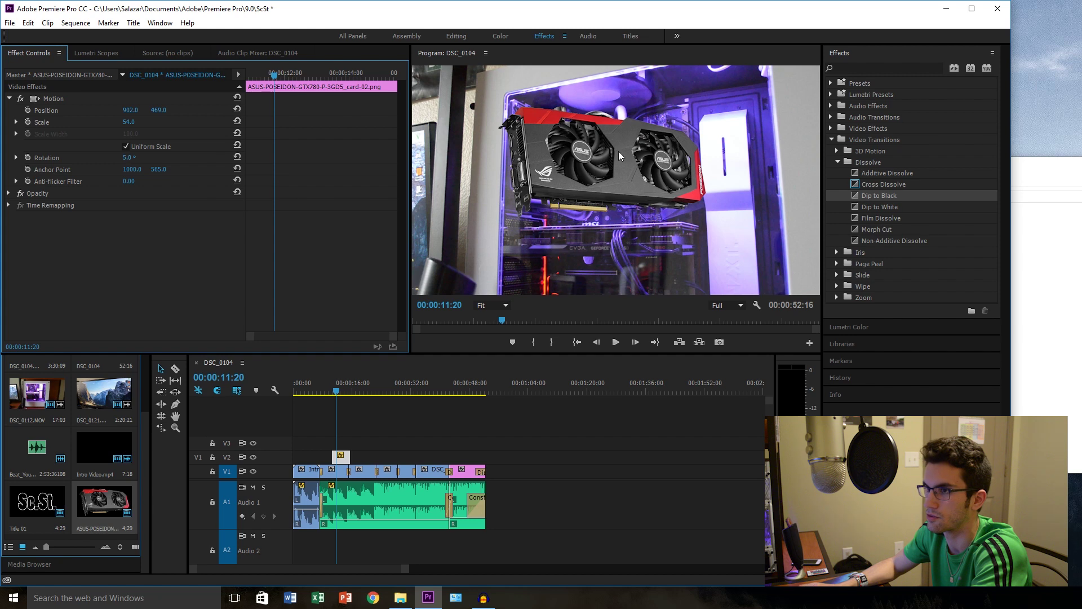
left_click_drag(148, 129, 215, 110)
left_click_drag(130, 158, 75, 158)
left_click_drag(129, 111, 291, 111)
left_click_drag(158, 111, 141, 110)
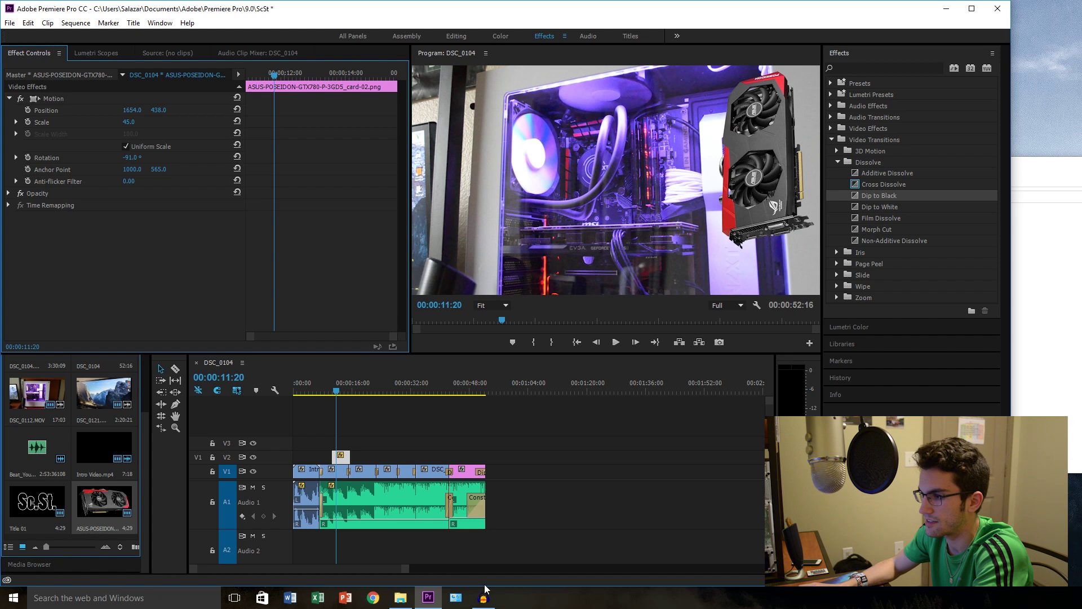
Shorten the graphics card clip on V2 to end at about 00:00:13 and play that passage from 00:00:10:00
left_click_drag(406, 570, 310, 569)
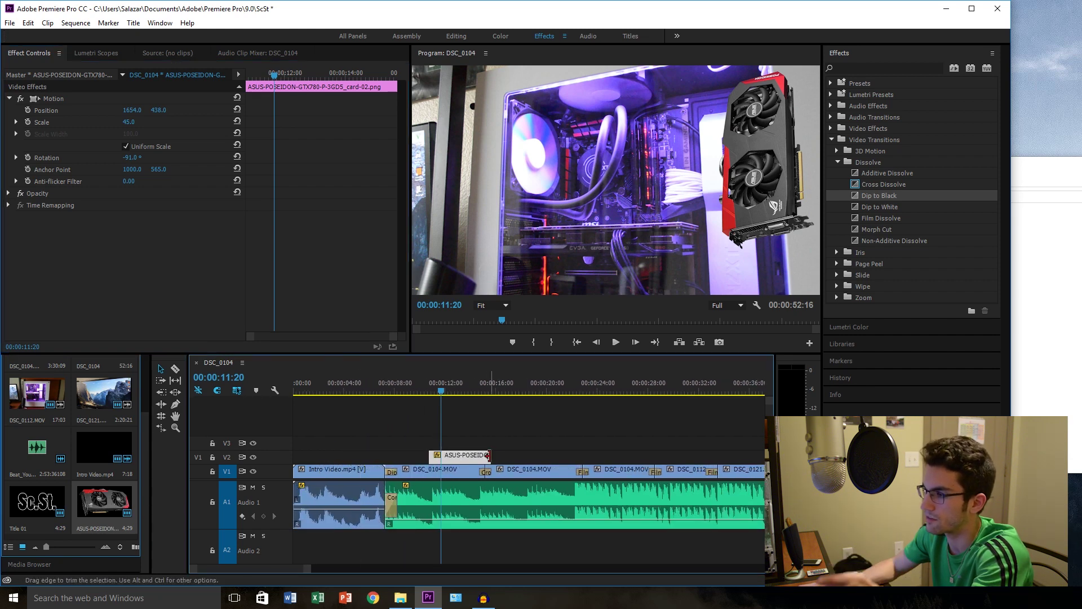
left_click_drag(490, 457, 455, 457)
left_click_drag(441, 393, 420, 393)
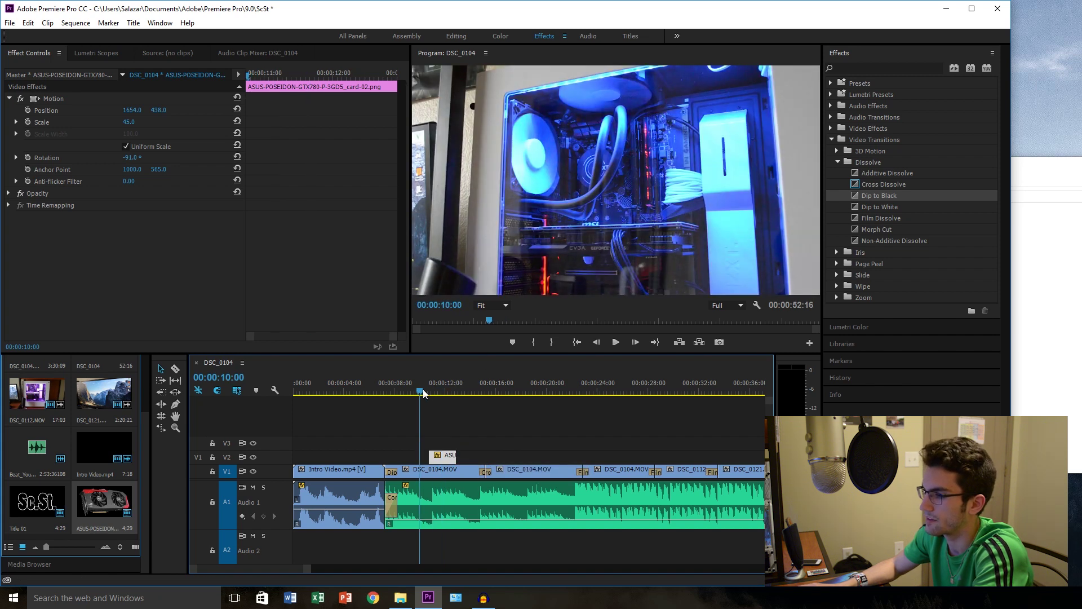
left_click(615, 343)
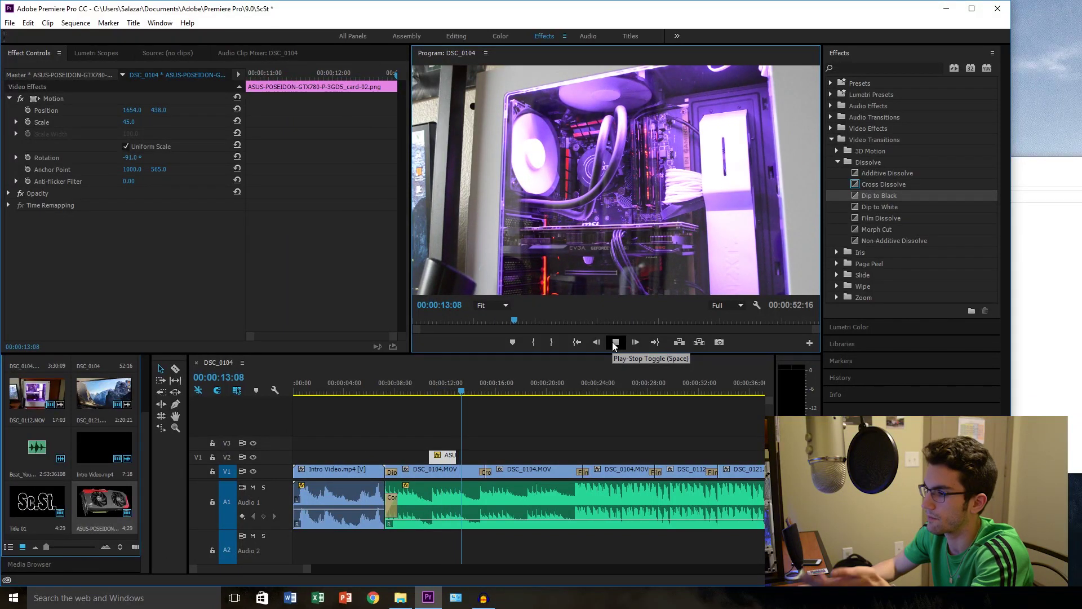
left_click(616, 343)
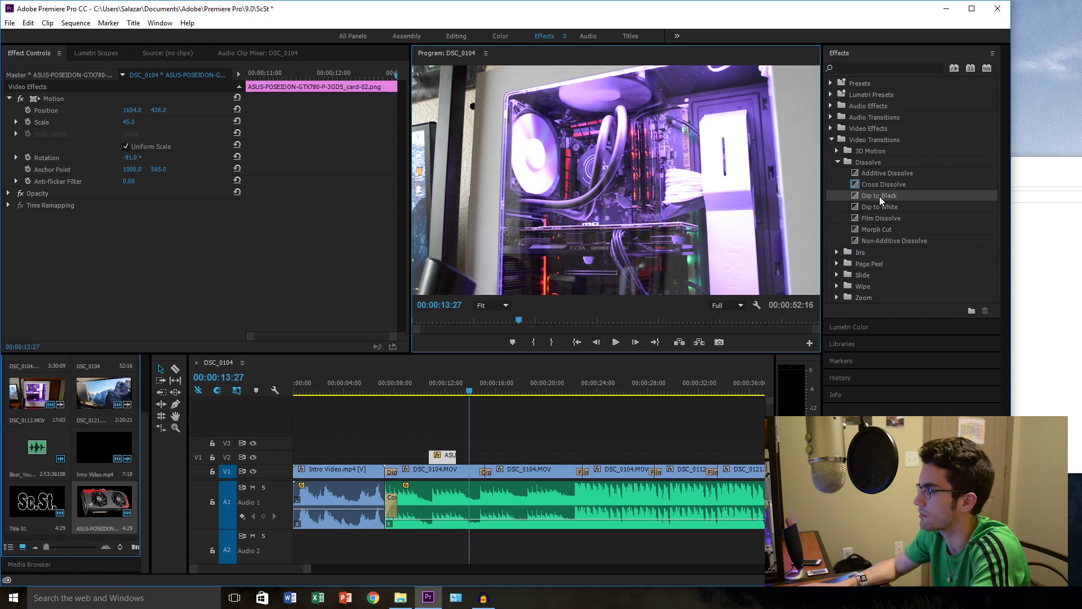
Lengthen the graphics card clip at both ends, add a Cross Dissolve to its start and end, and preview the fades
left_click(891, 218)
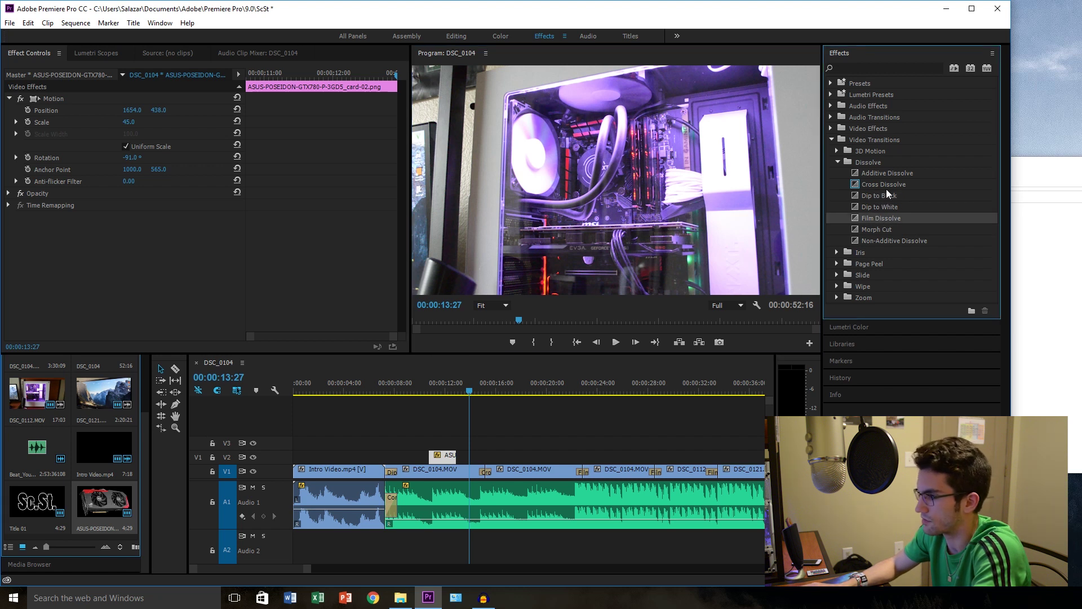
left_click_drag(885, 185, 468, 429)
left_click_drag(438, 461, 464, 455)
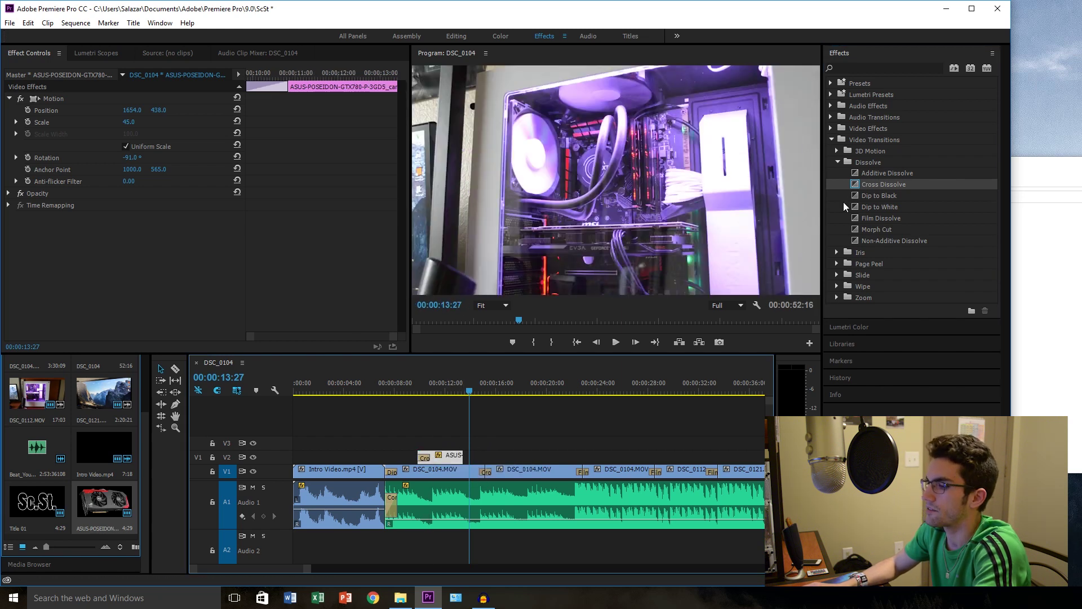
left_click_drag(884, 185, 459, 456)
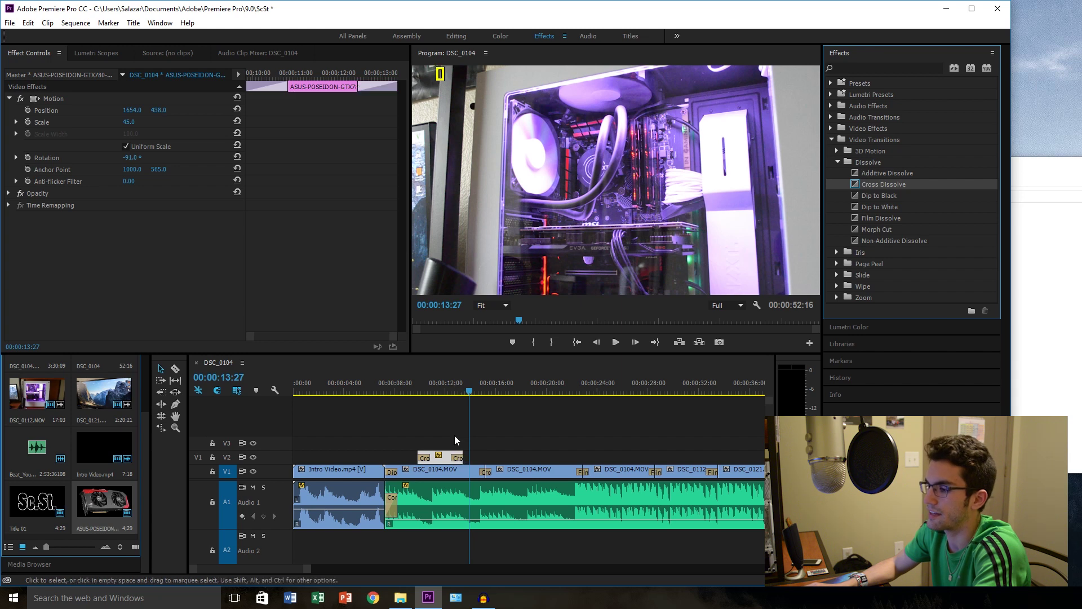
left_click(412, 382)
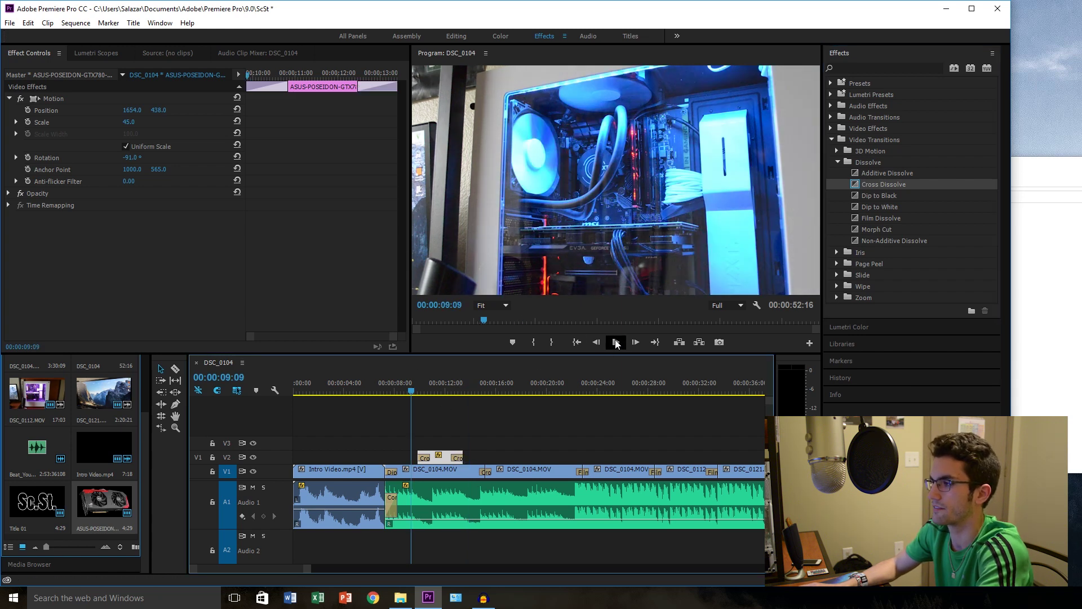
left_click(616, 342)
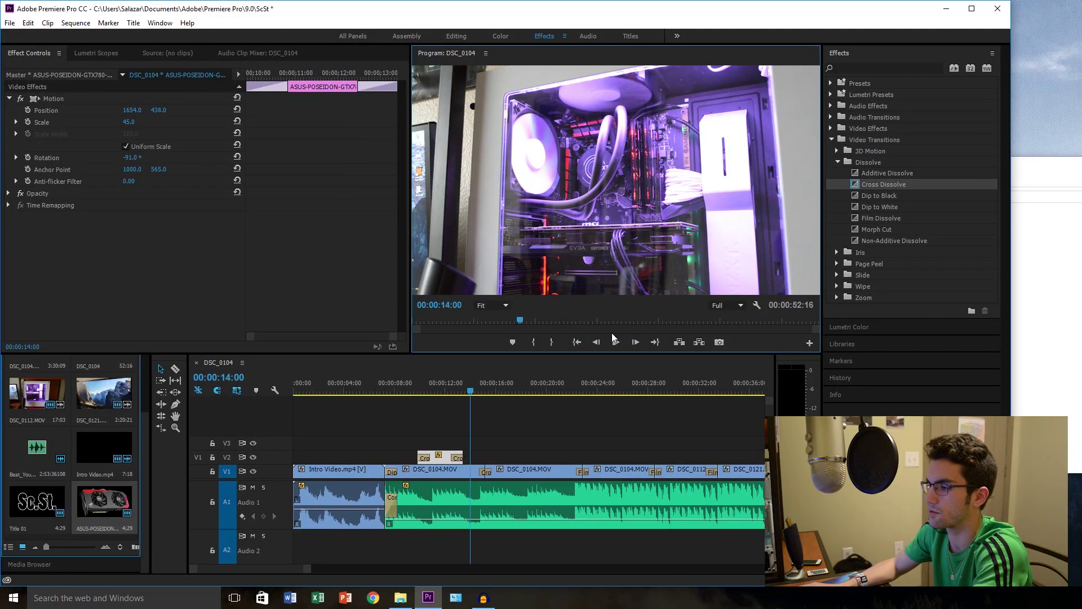
Create a 1920 × 1080 still title at 00:00:10:27 in the black Poplar Std style with a white outline, reading "GTX780"
left_click(495, 320)
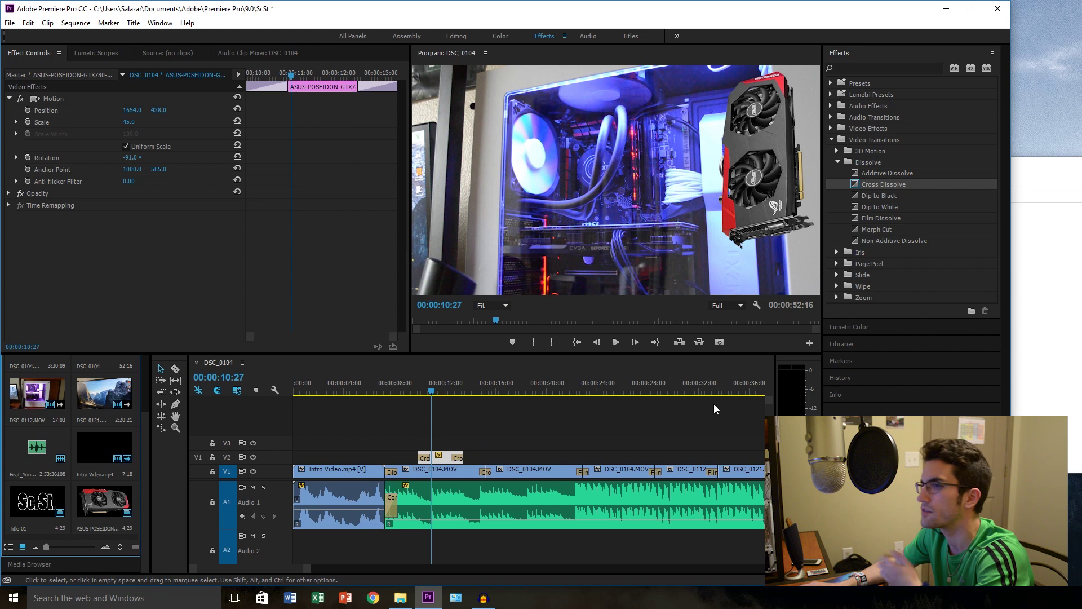
left_click(133, 23)
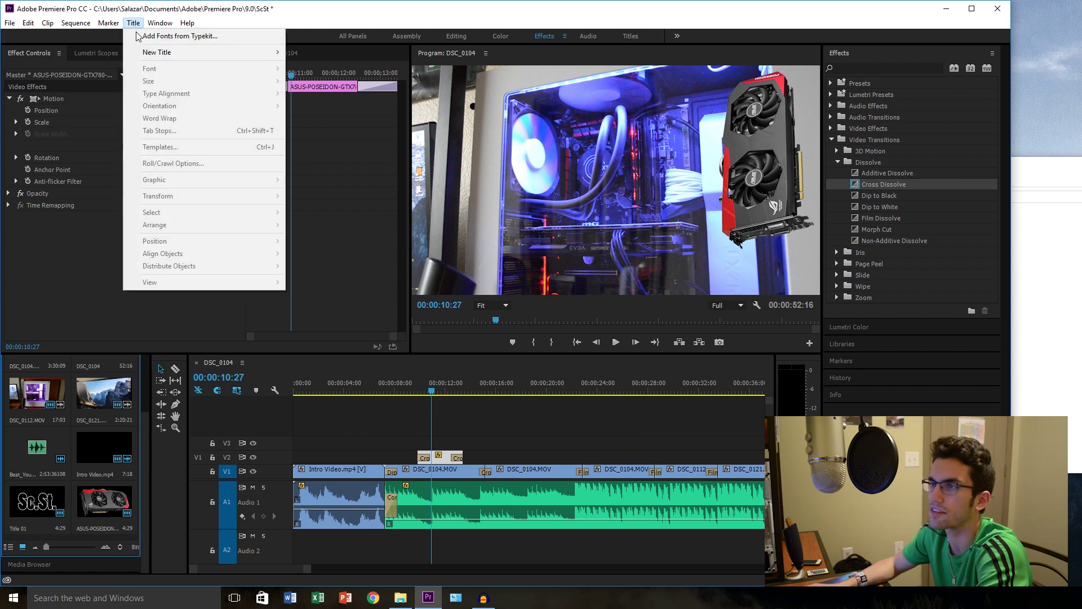
mouse_move(265, 53)
left_click(389, 53)
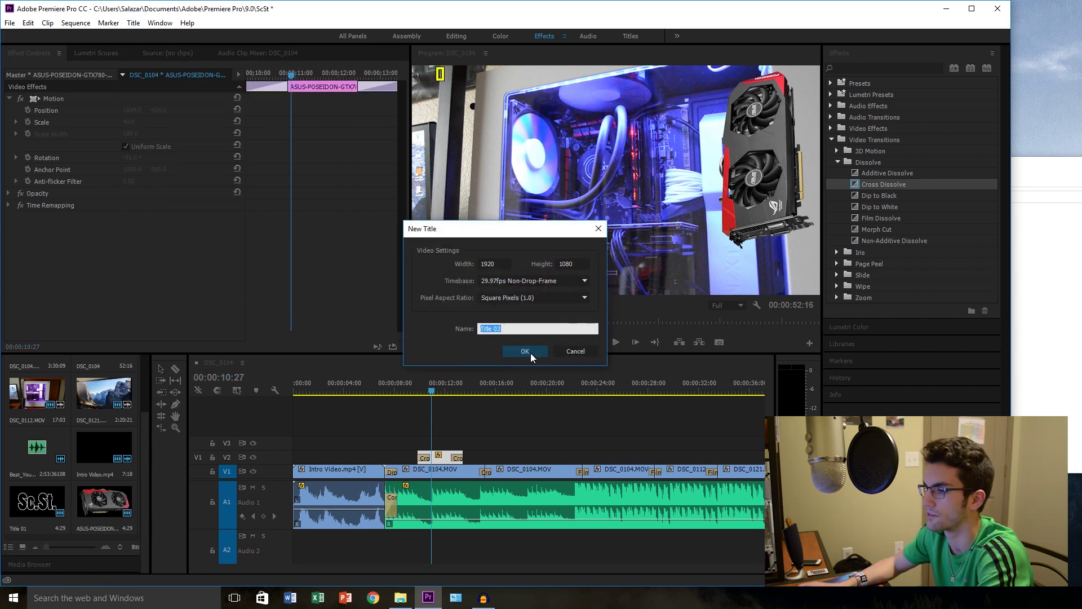
left_click(525, 350)
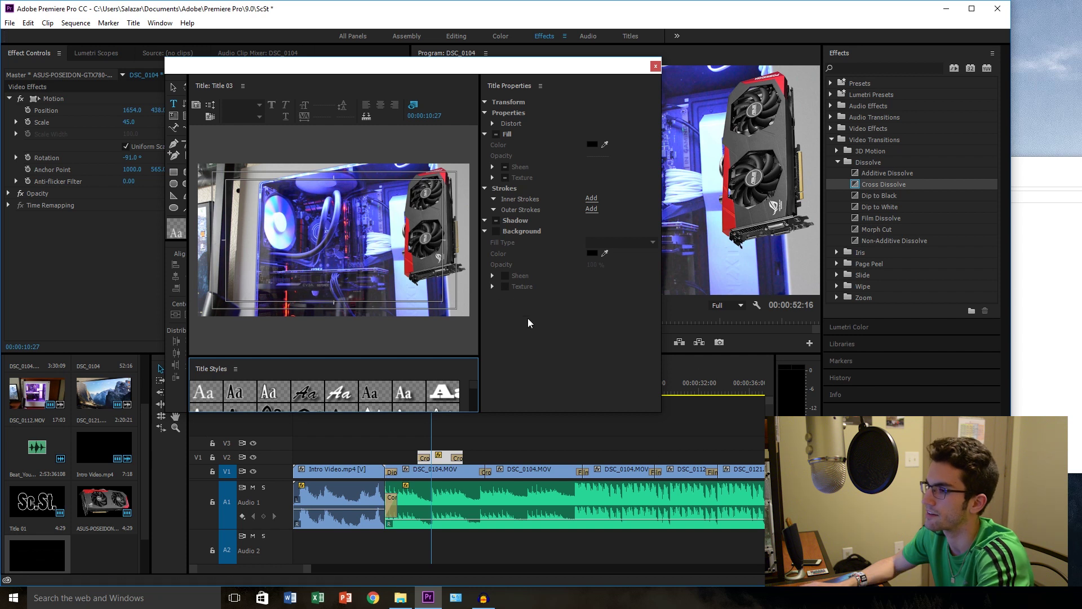
scroll(214, 397, "down", 3)
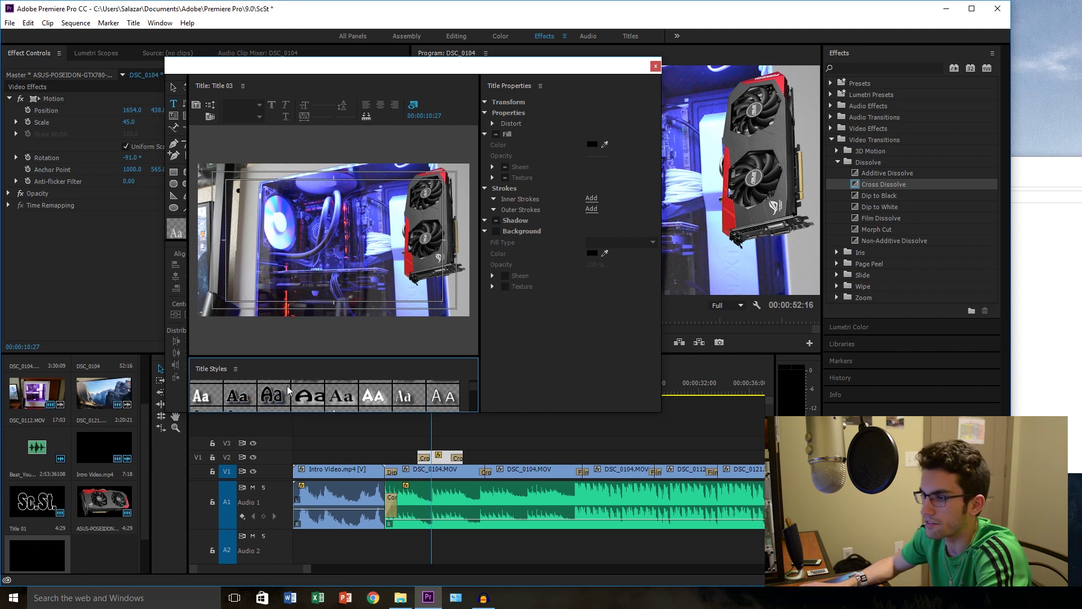
left_click(211, 402)
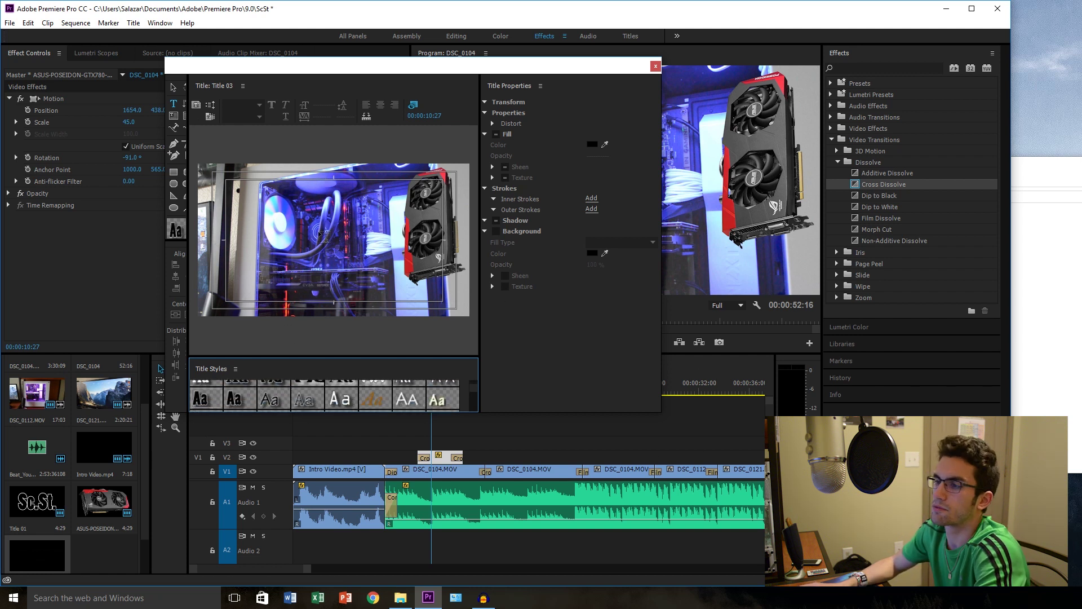
left_click(329, 219)
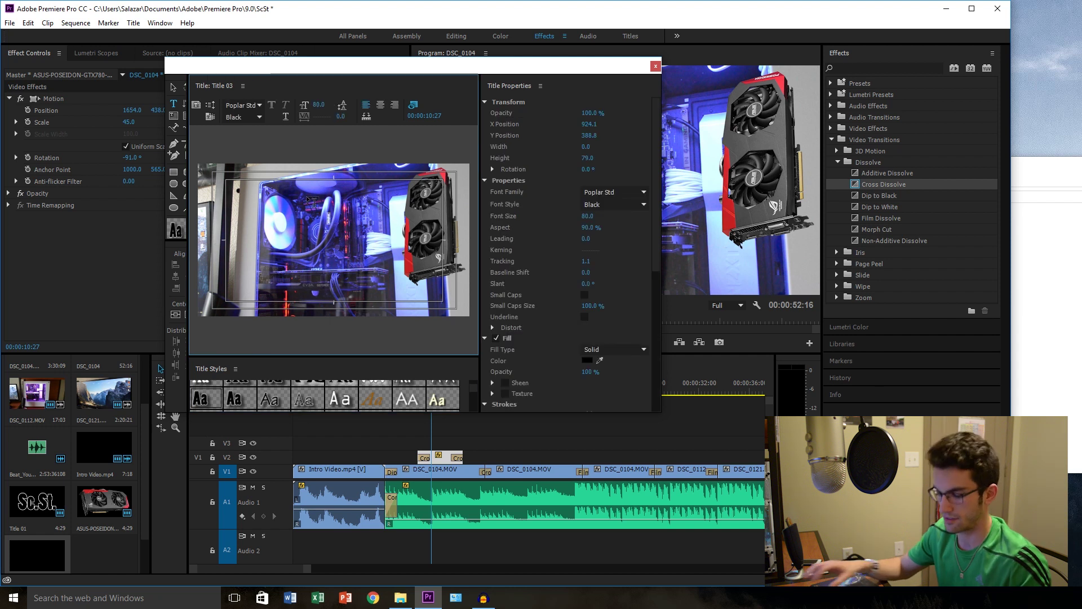
type("CT")
type("X780")
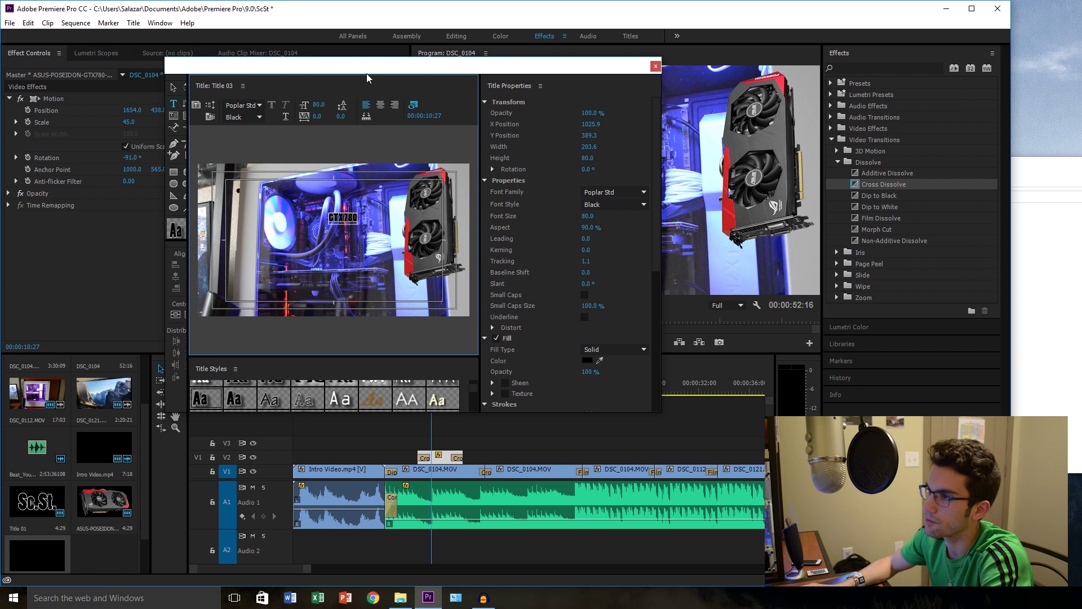
Enlarge the GTX780 text to font size 344 and move it to the upper part of the frame beside the graphics card
left_click_drag(320, 105, 442, 105)
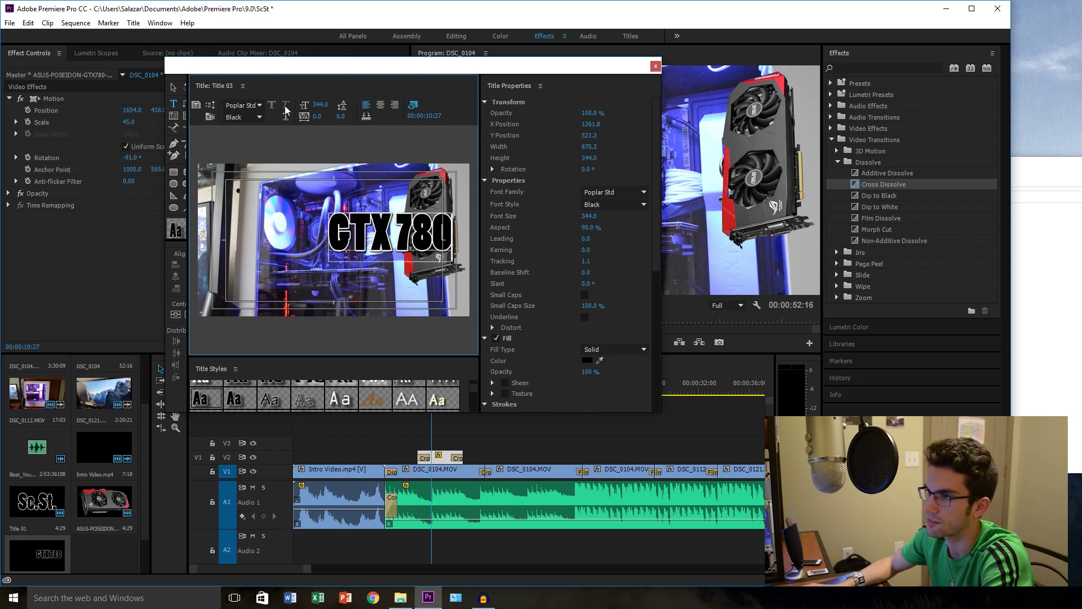
left_click(173, 88)
left_click_drag(337, 216, 322, 191)
left_click(340, 239)
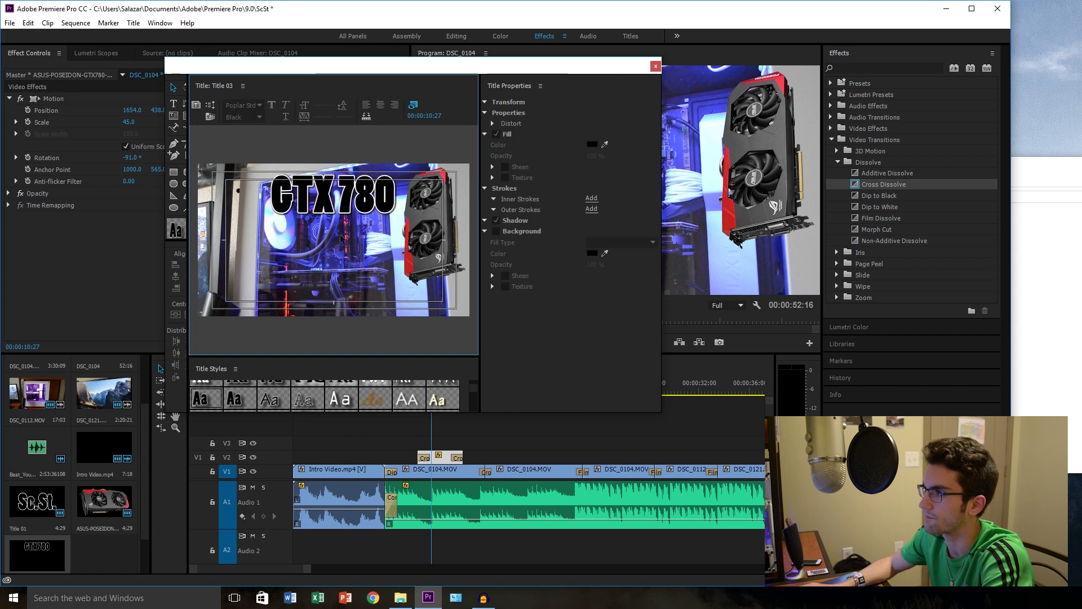
Close the title editor and place the GTX780 title on V3 directly above the graphics card clip, matching its length
left_click(655, 67)
scroll(43, 510, "down", 2)
left_click_drag(40, 510, 462, 440)
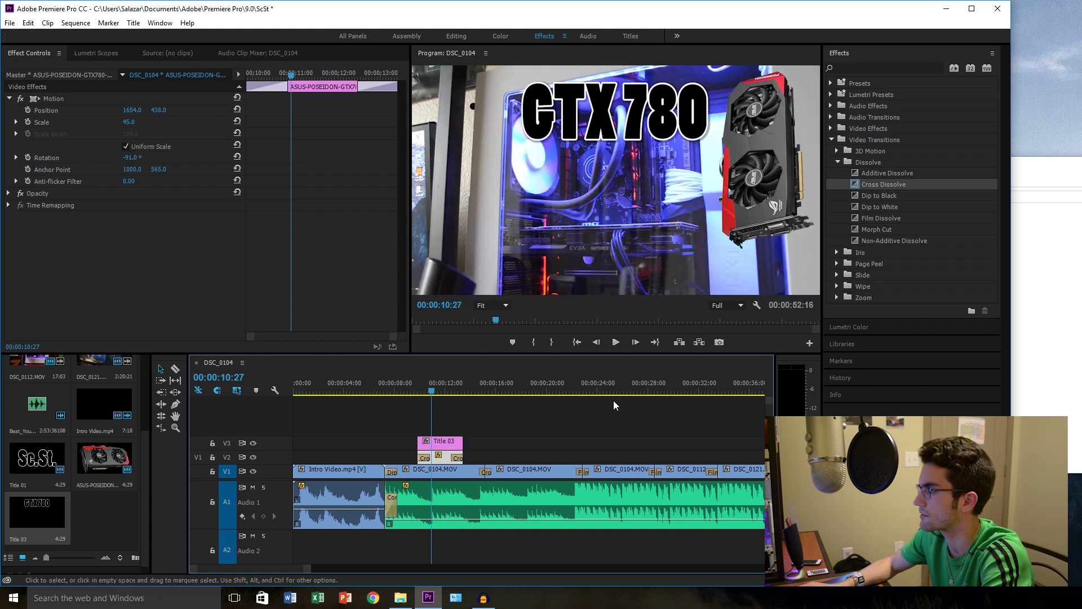
Add a Cross Dissolve to the start and end of the GTX780 title and play the passage from 00:00:09:20
left_click_drag(890, 196, 425, 443)
left_click_drag(862, 195, 462, 447)
left_click(416, 391)
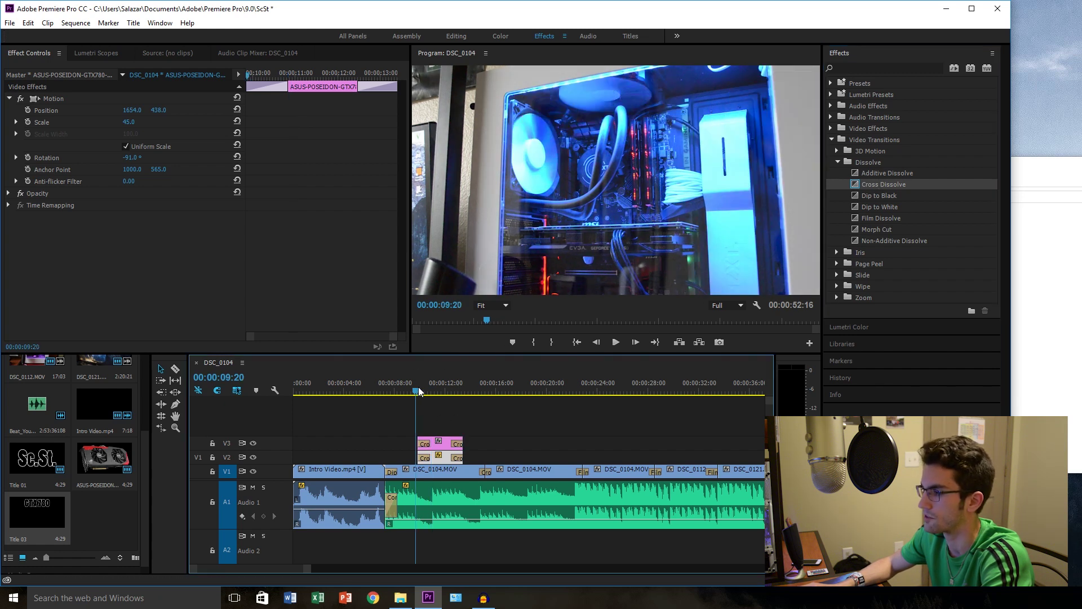
left_click(615, 343)
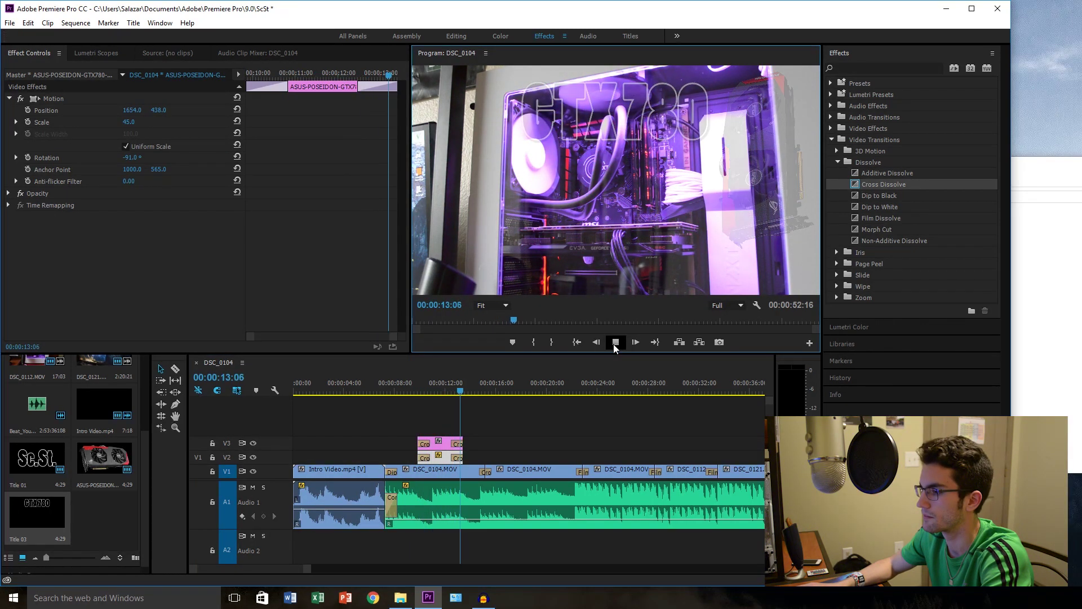
left_click(613, 344)
Extend the GTX780 title and the graphics card clip to end at about 00:00:14:05, and save the project
left_click_drag(461, 445, 472, 445)
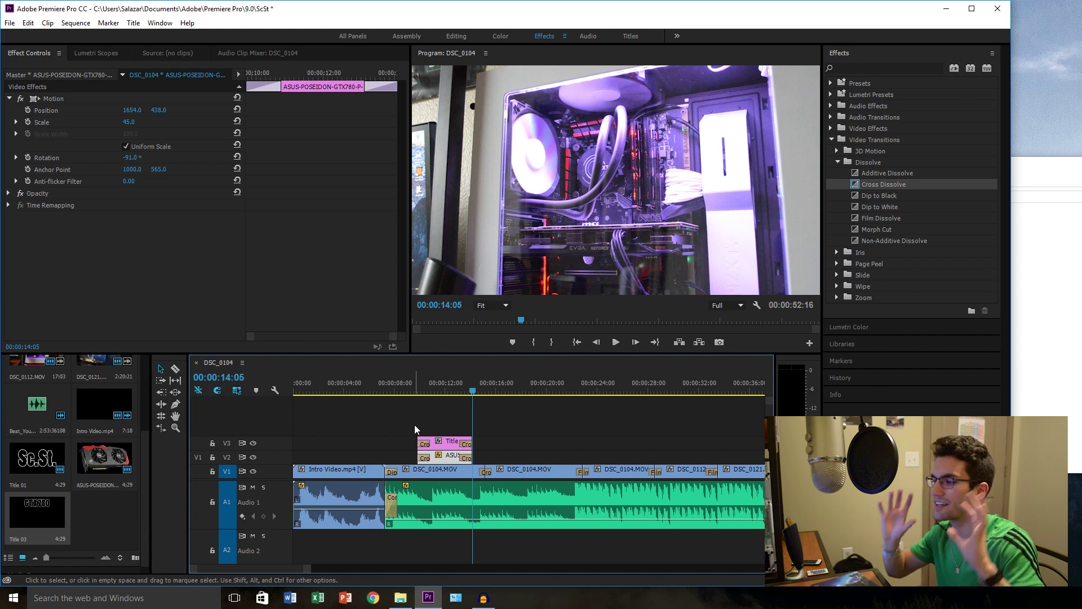
left_click(10, 22)
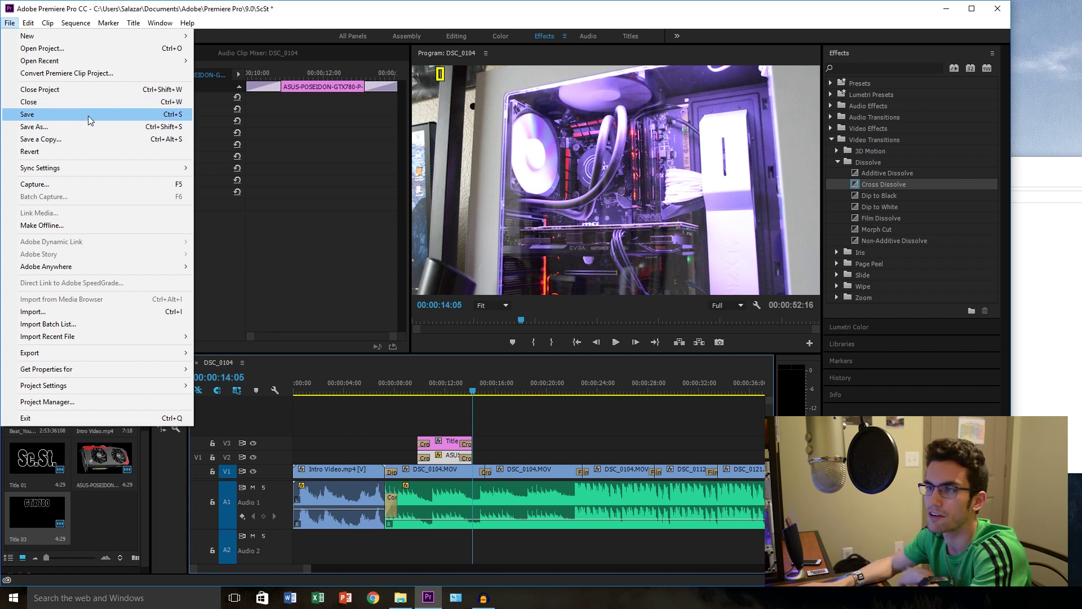
left_click(88, 114)
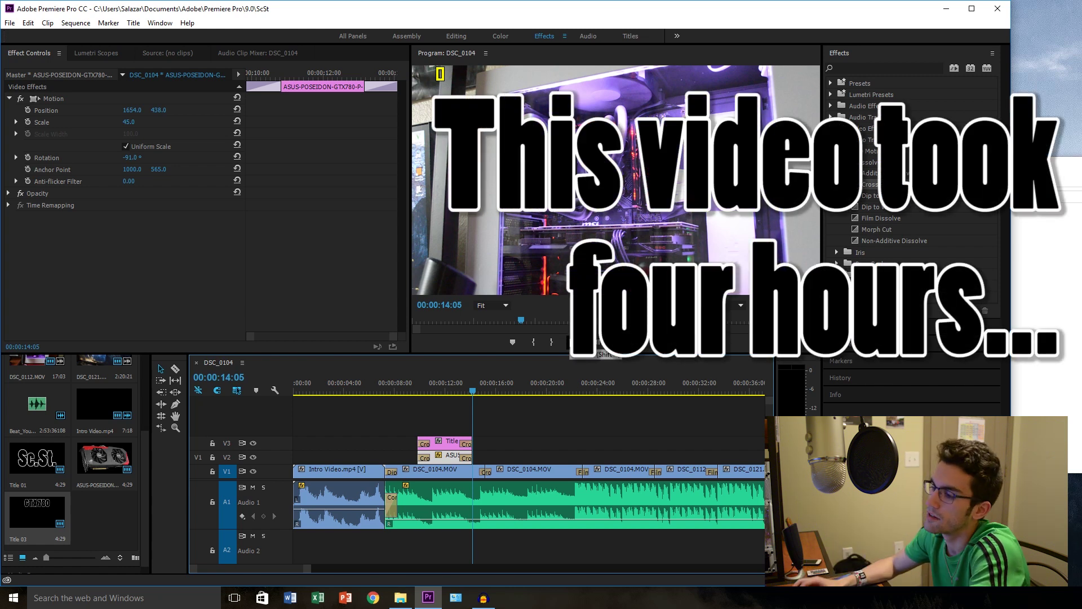
Play the whole edited sequence from the beginning to check the intro, transitions, overlay, title and ending
key("Home")
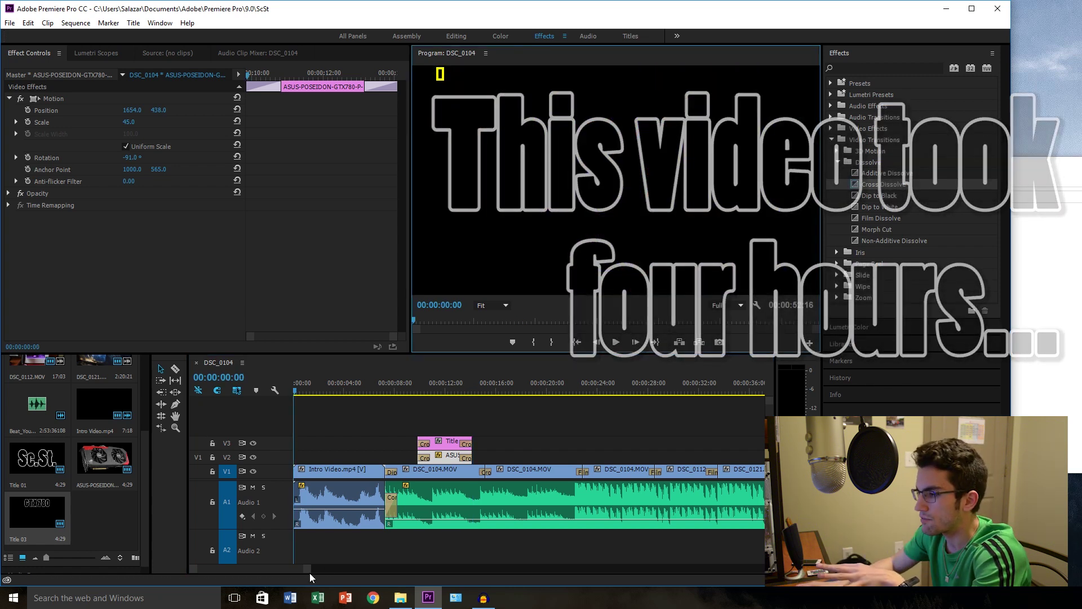
left_click_drag(312, 570, 411, 569)
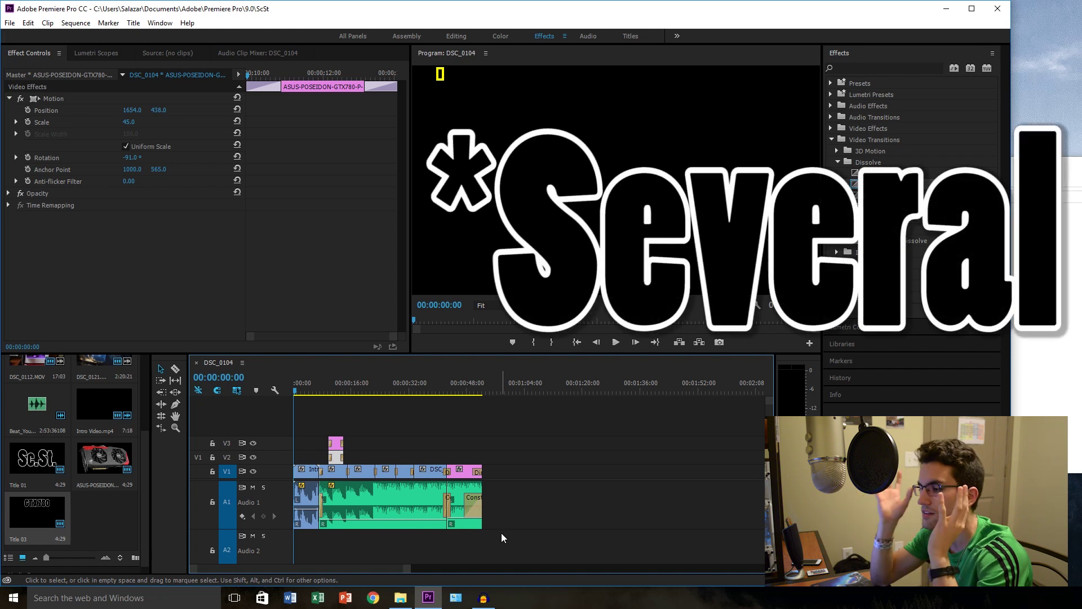
left_click(616, 343)
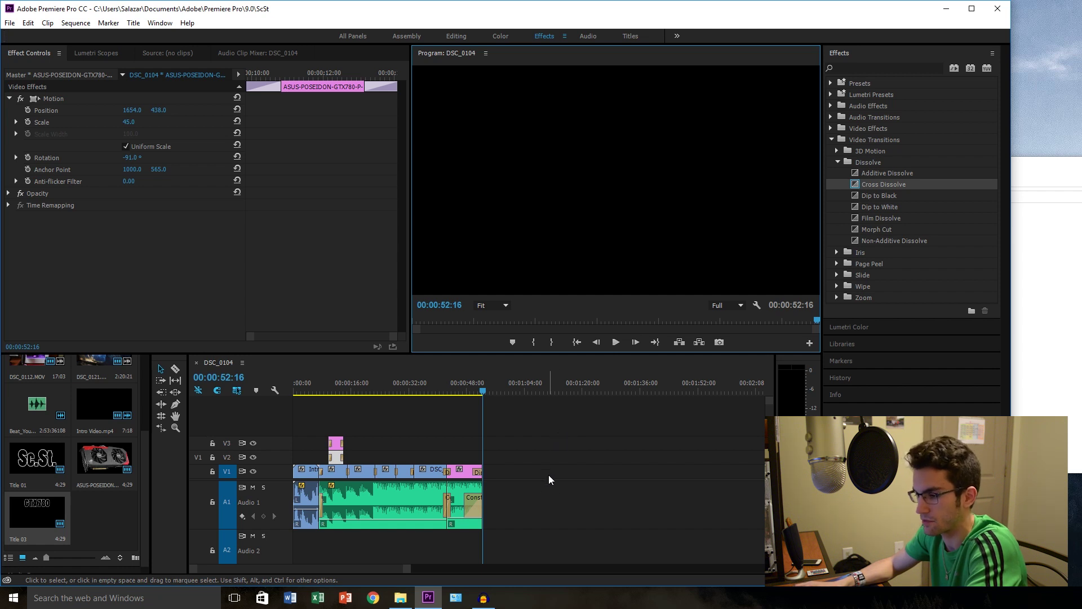
mouse_move(502, 544)
left_mouse_down()
mouse_move(293, 460)
mouse_move(289, 427)
left_mouse_up()
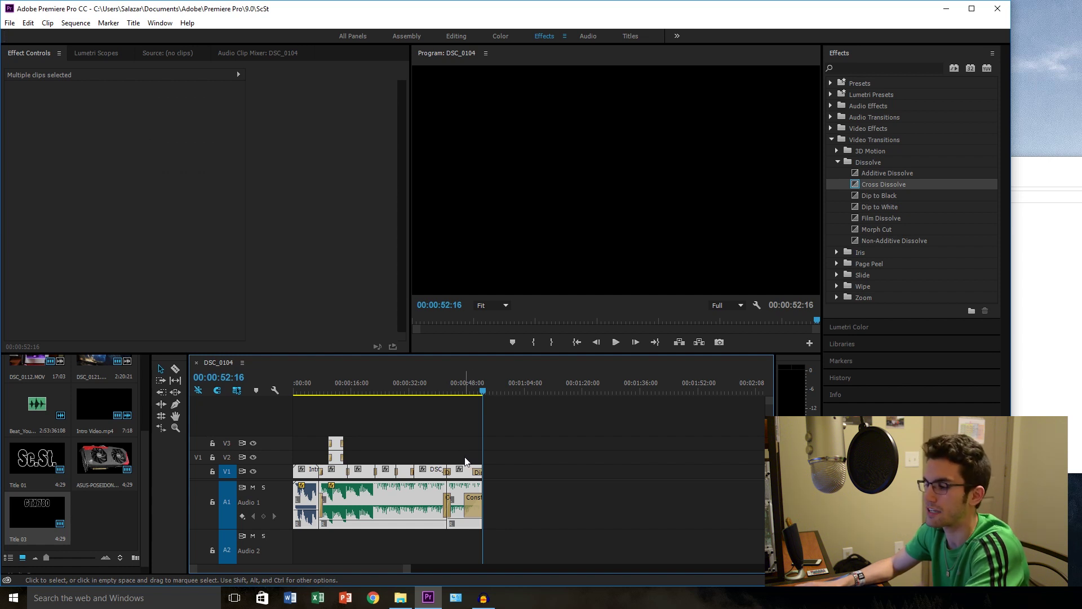
left_click(465, 461)
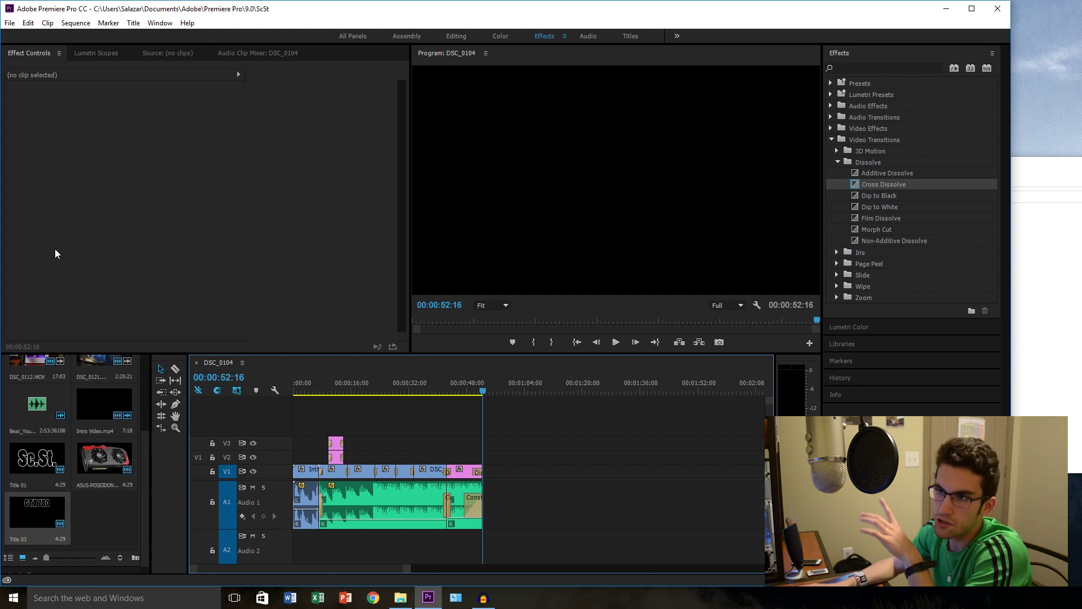
Open the media export settings for the sequence and choose the H.264 format with the YouTube 1080p HD preset
left_click(9, 24)
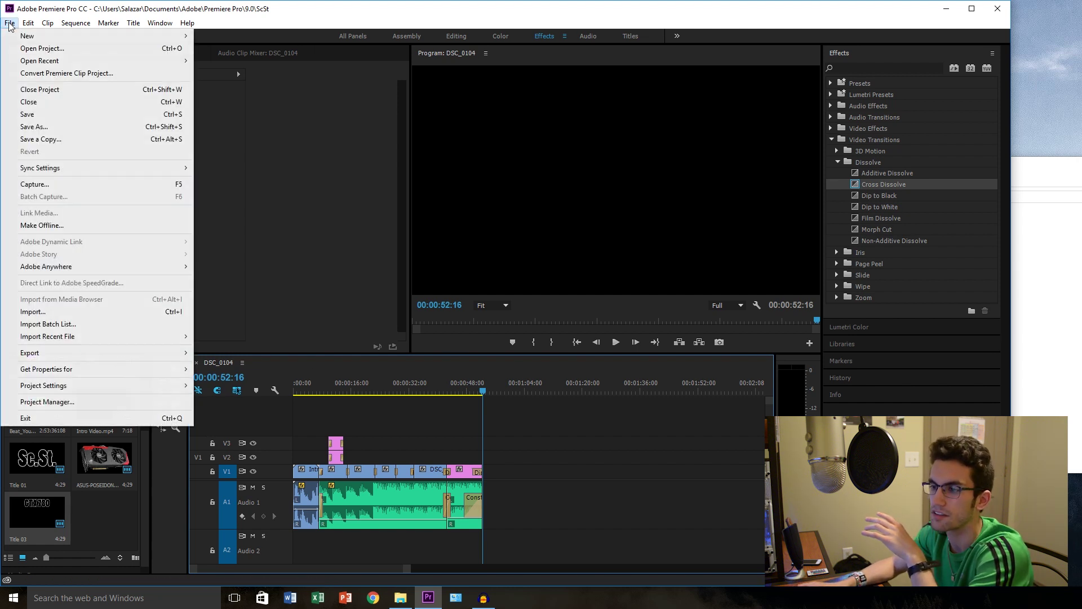
mouse_move(123, 353)
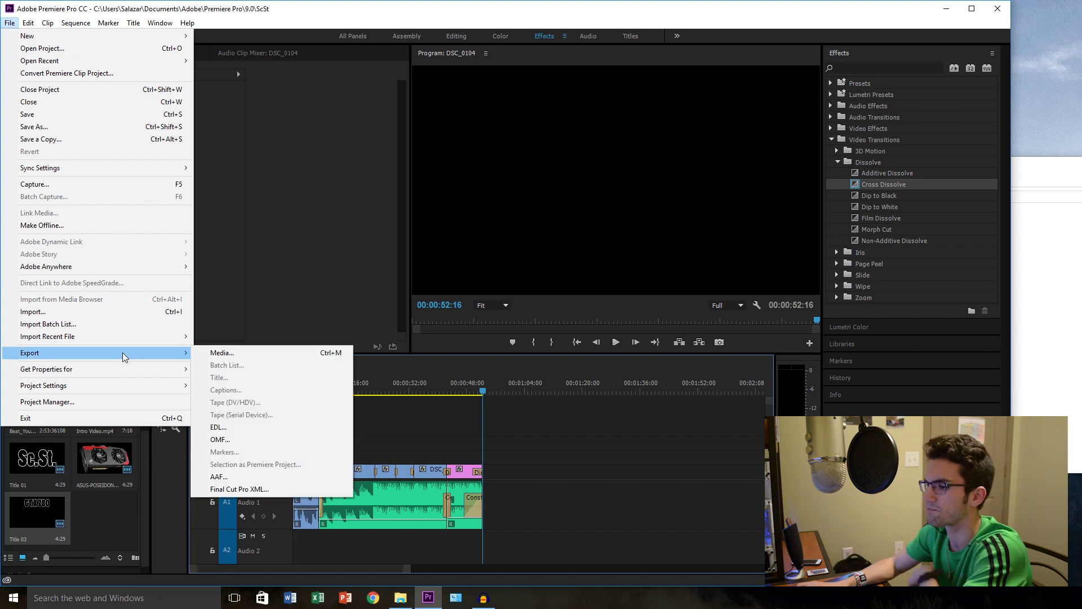
left_click(252, 353)
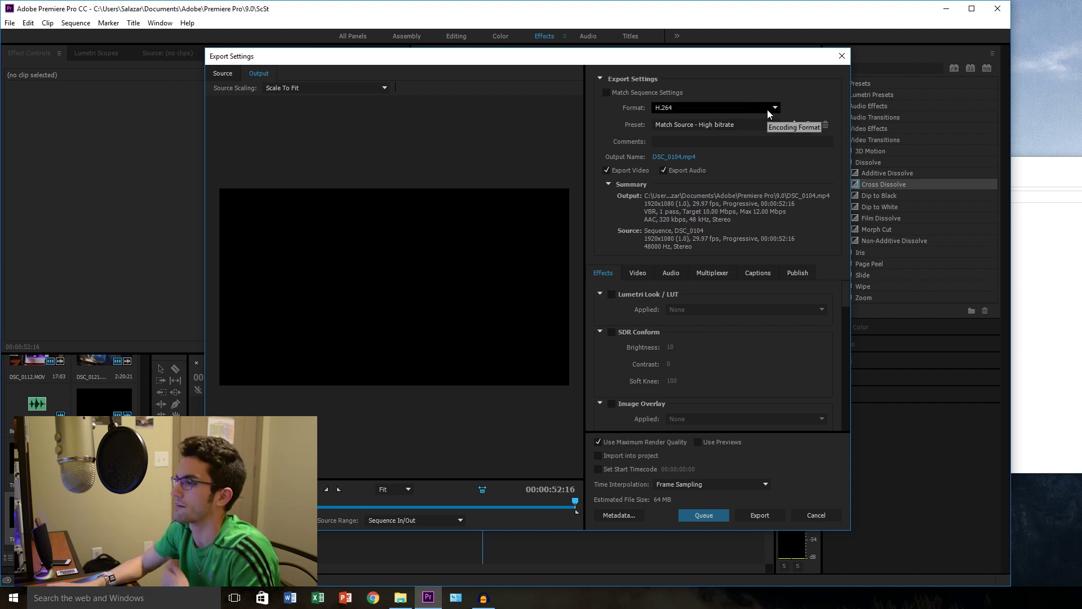
left_click(775, 108)
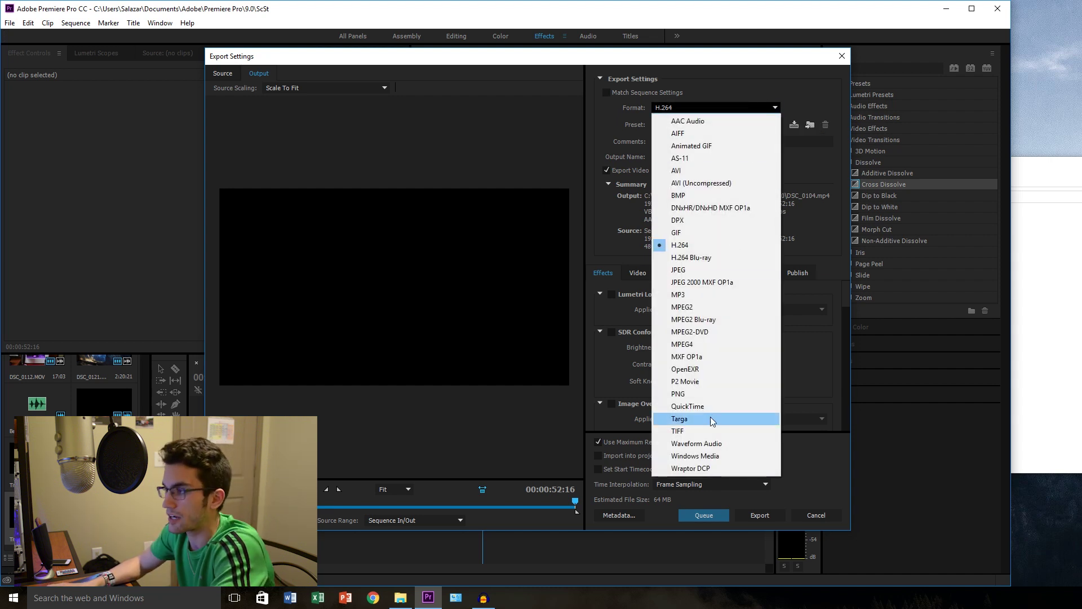
left_click(710, 247)
left_click(776, 125)
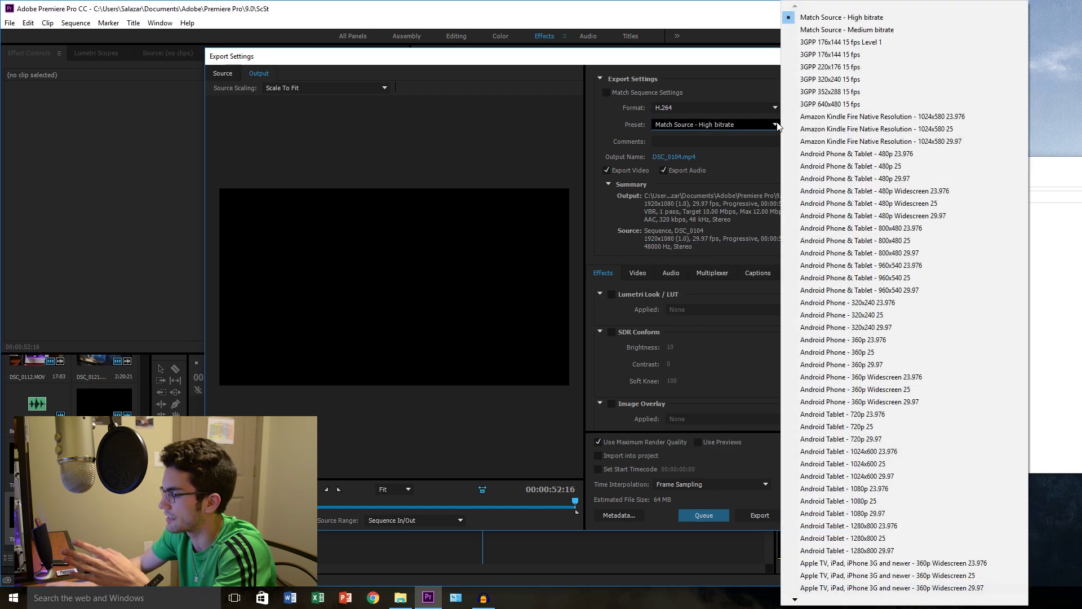
mouse_move(795, 602)
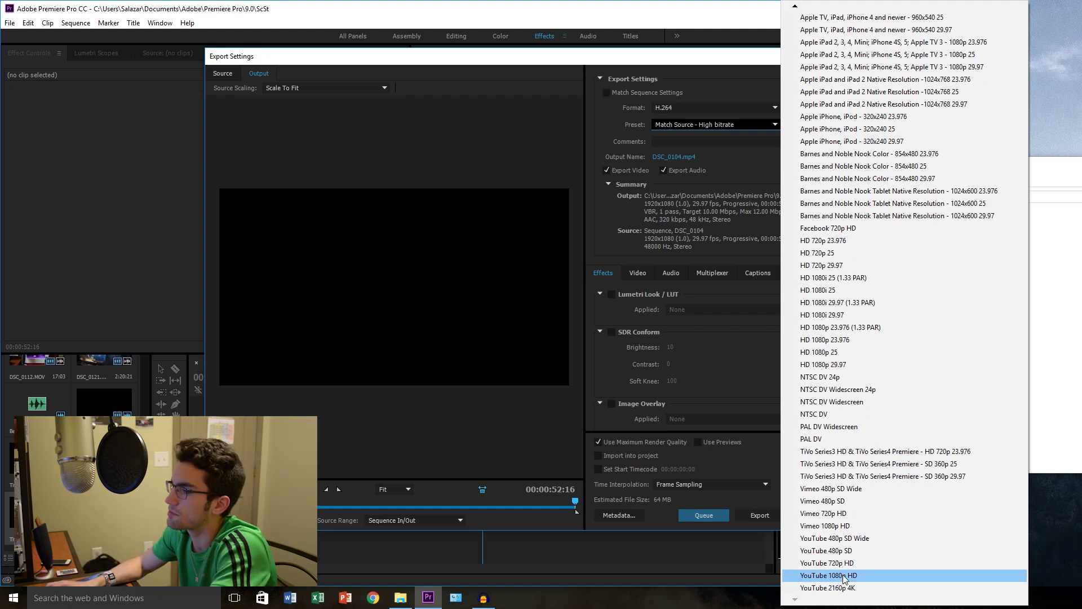
left_click(845, 576)
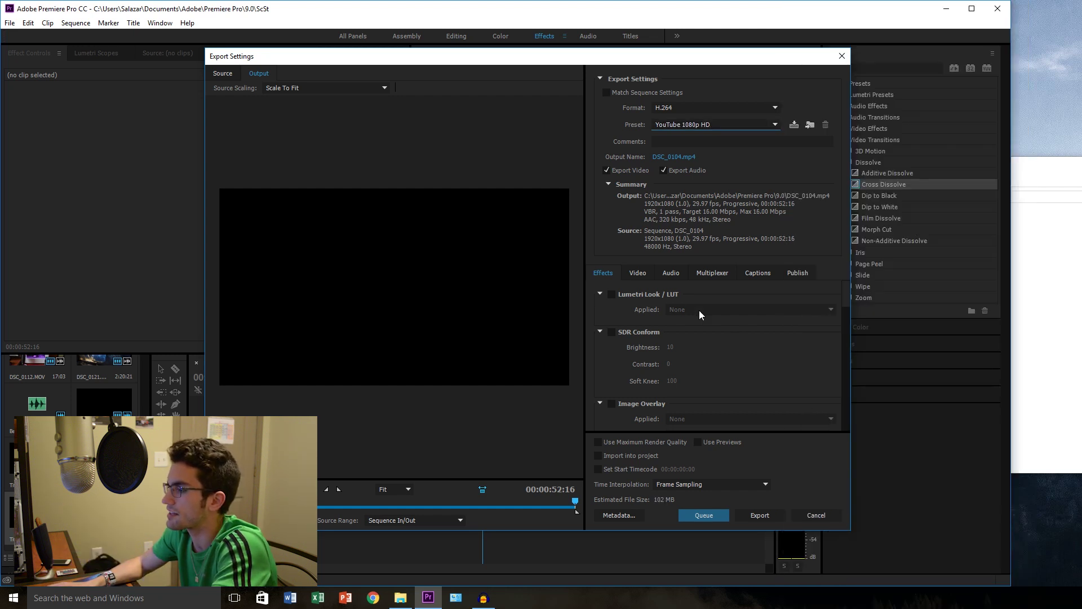
Enable Use Maximum Render Quality and Render at Maximum Depth for the video export
left_click(638, 273)
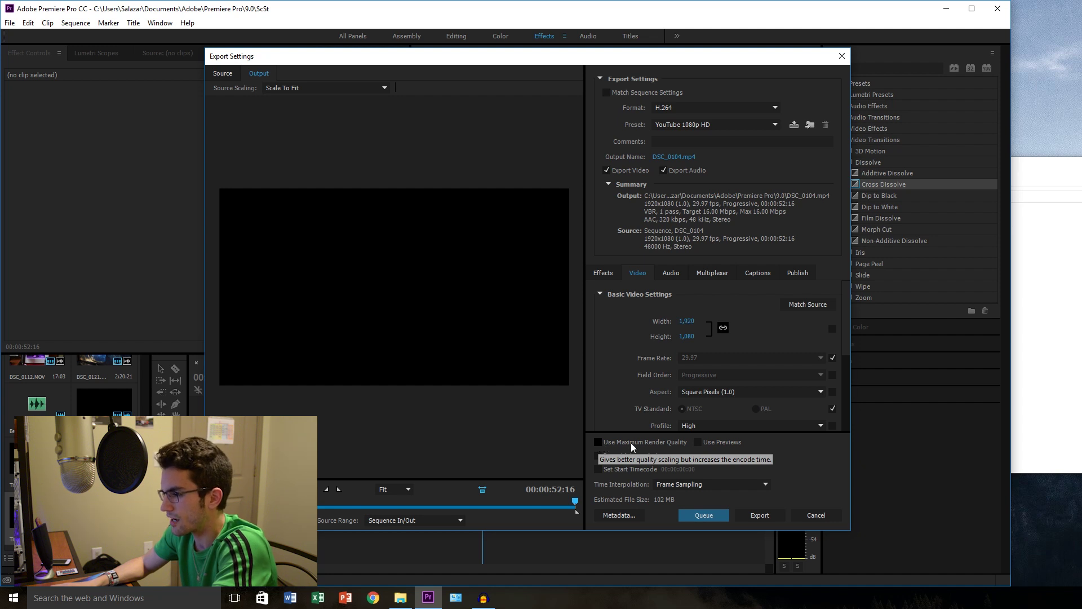
left_click(598, 442)
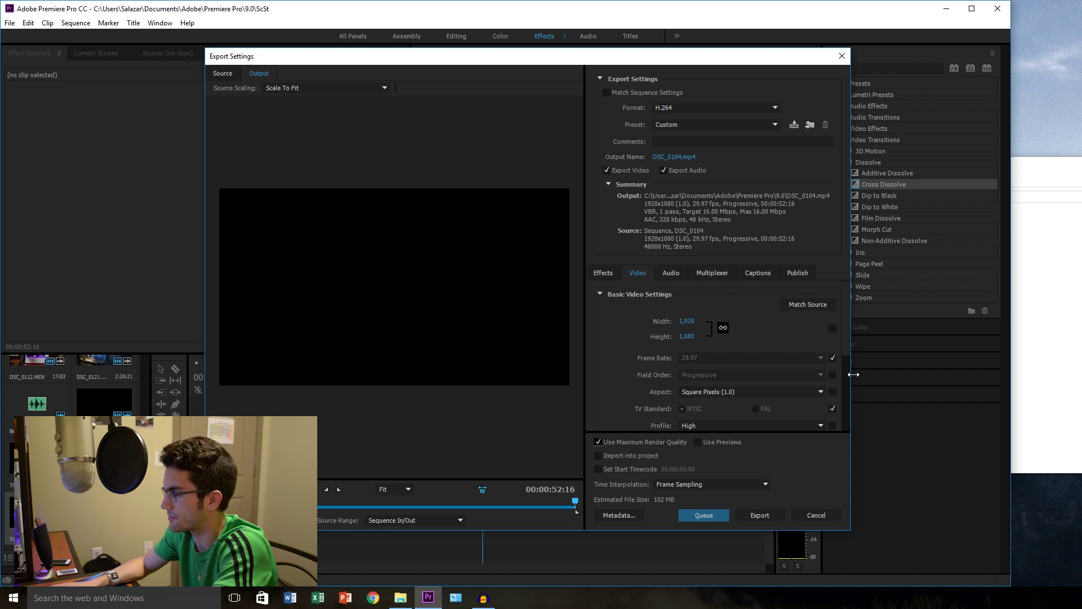
left_click_drag(845, 340, 845, 381)
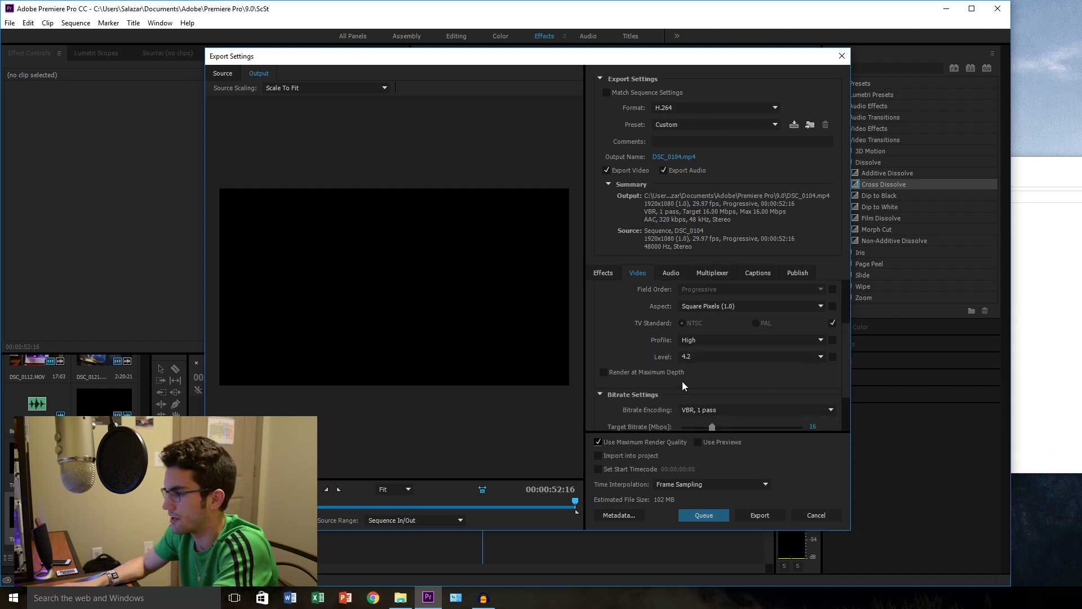
left_click(604, 373)
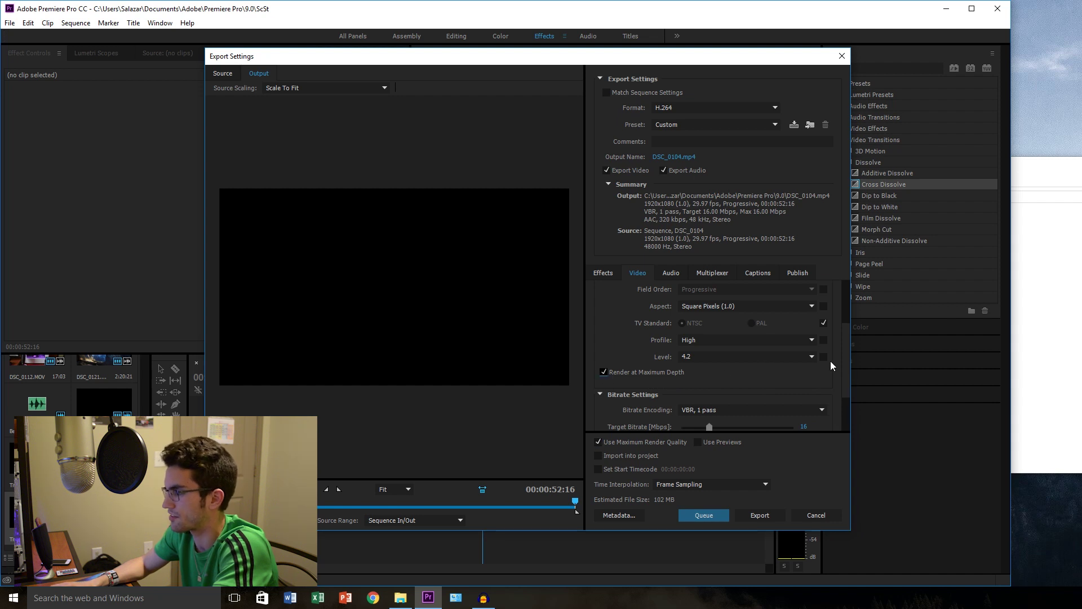
Check the export's audio, multiplexer and effects settings, and export the sequence as DSC_0104.mp4
left_click(668, 277)
left_click(721, 274)
left_click(624, 275)
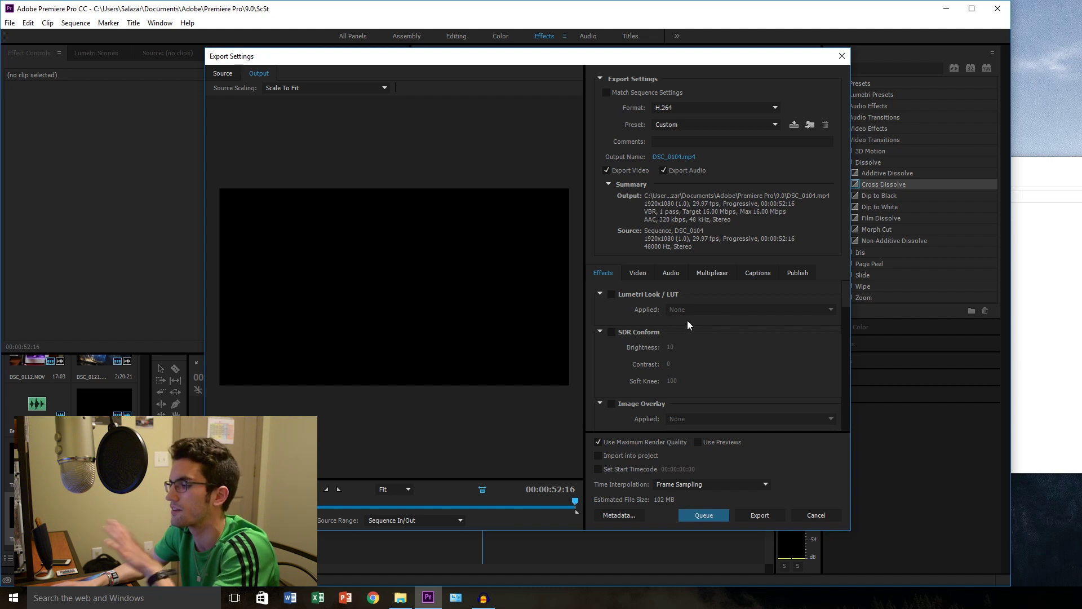
left_click(760, 515)
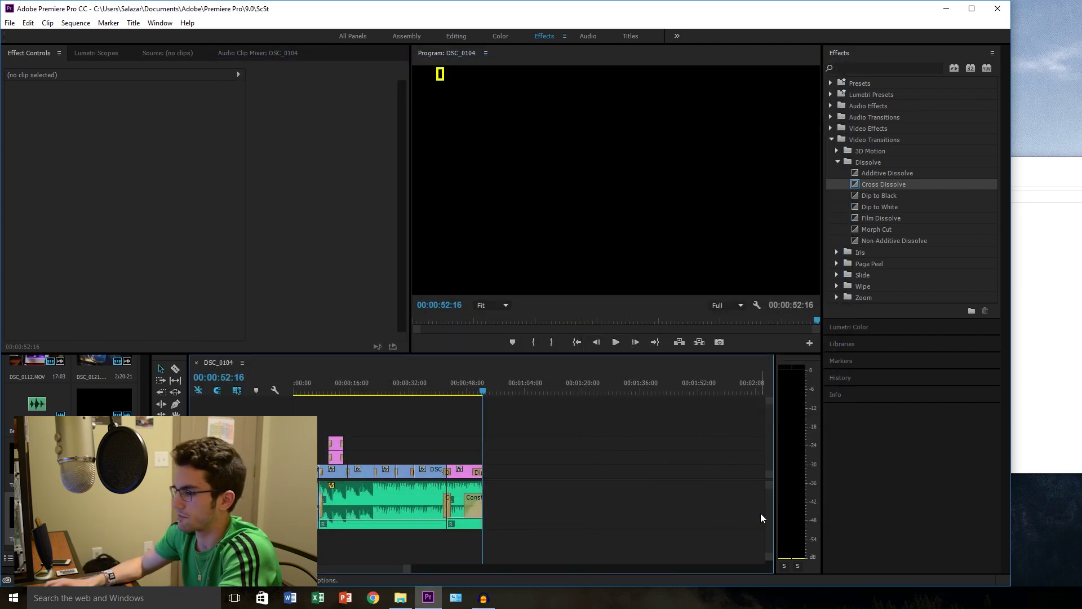
Close Premiere Pro and the Pictures folder window, switch to Chrome and open YouTube's upload page
left_click(999, 9)
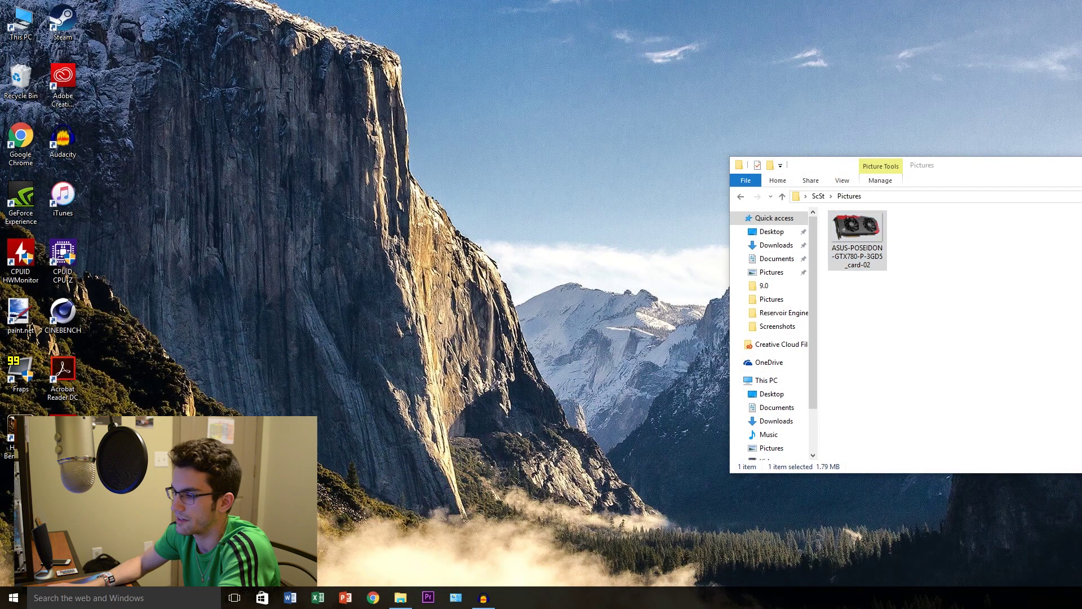
left_click(1081, 165)
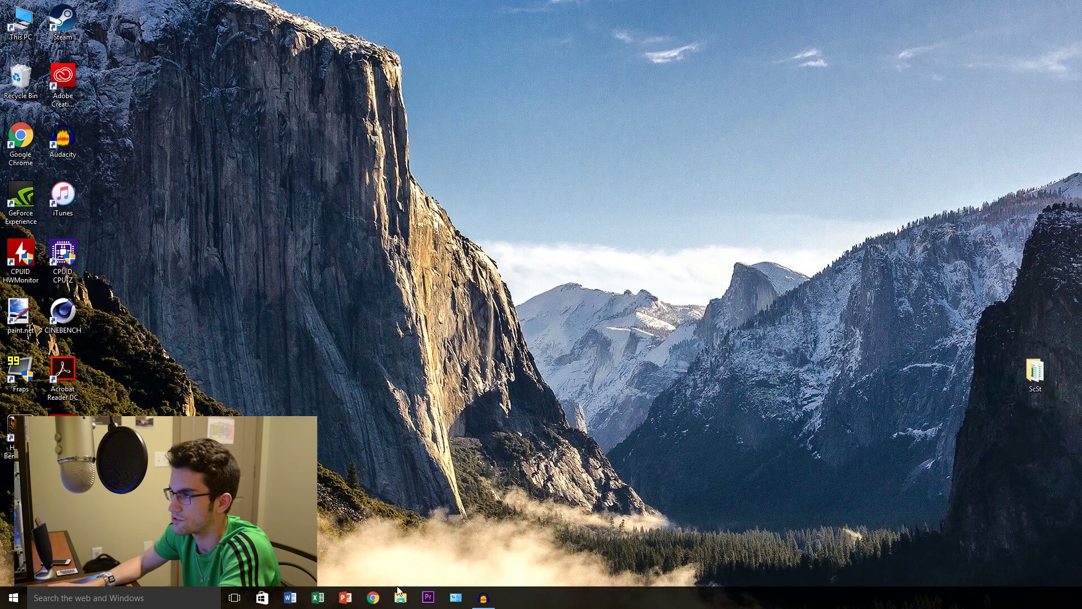
left_click(373, 598)
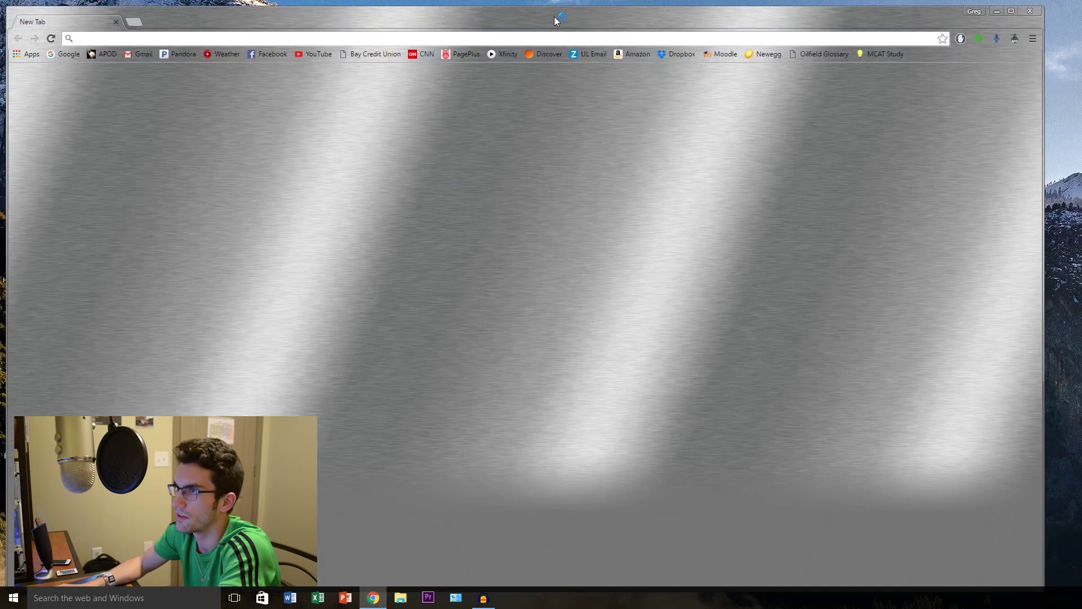
left_click(309, 55)
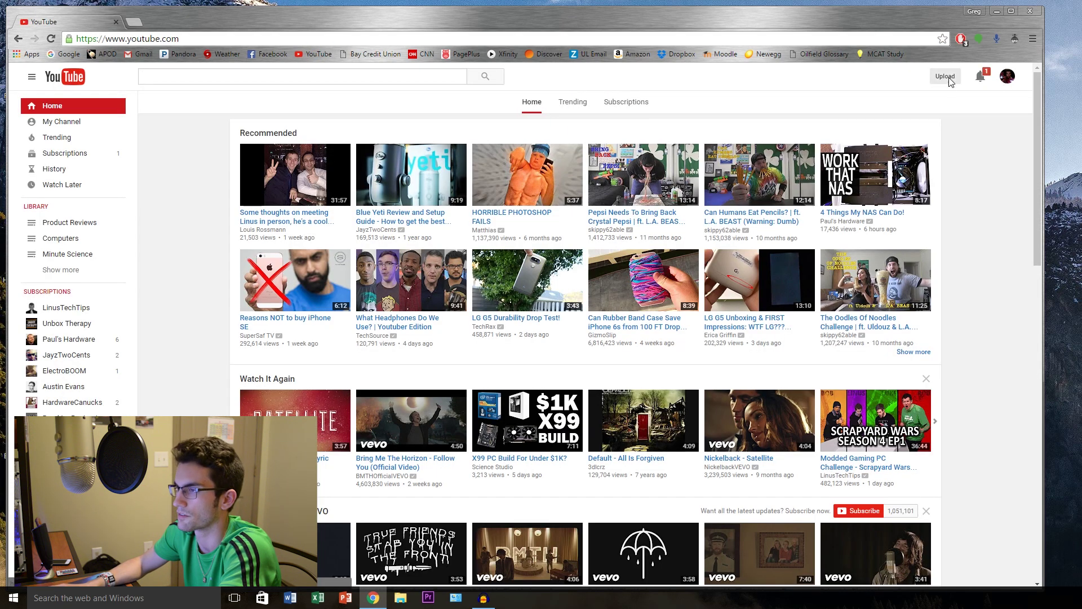
left_click(945, 76)
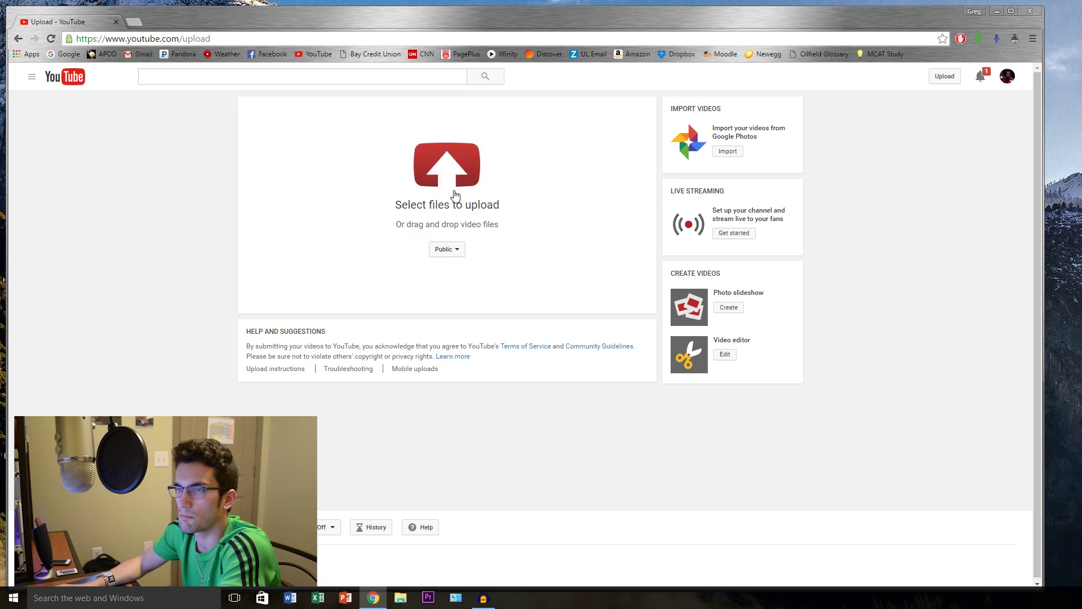
Start selecting a video file to upload and browse to the Documents > Adobe > Premiere Pro > 9.0 folder
left_click(453, 195)
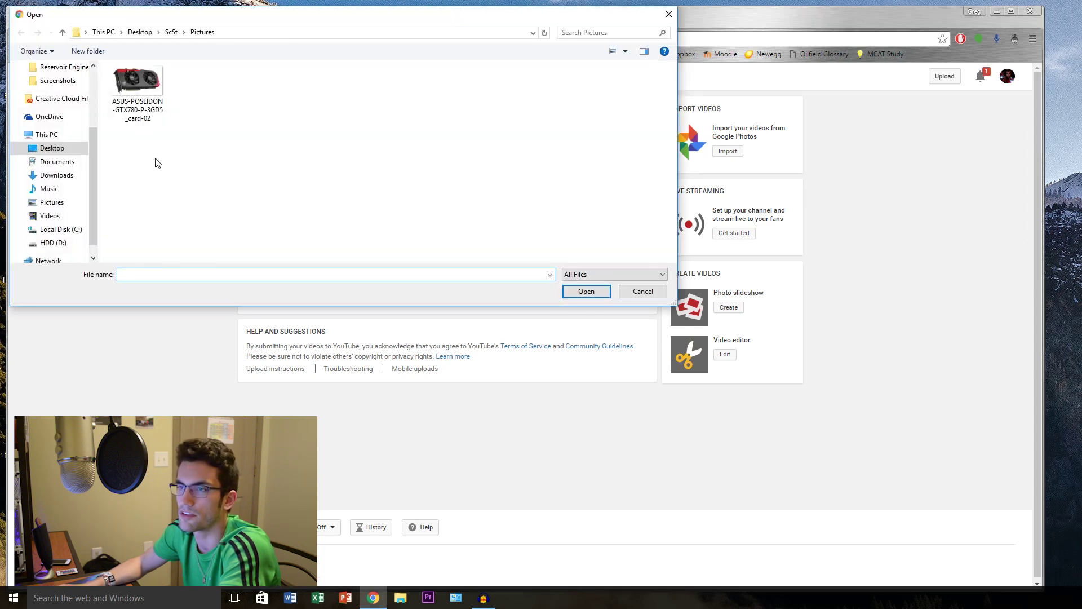
left_click_drag(92, 146, 90, 97)
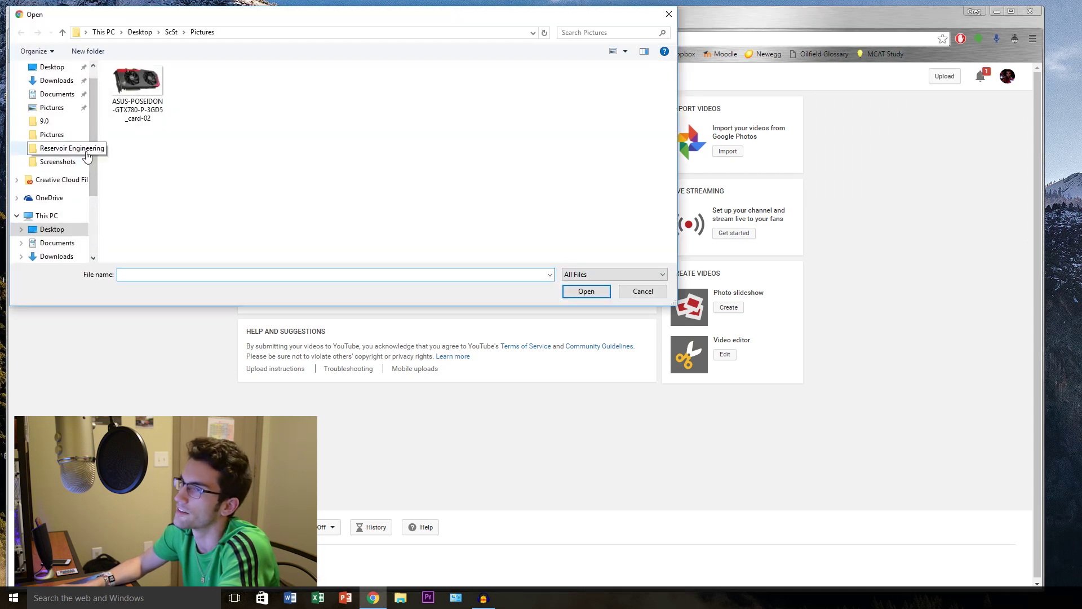
left_click(61, 94)
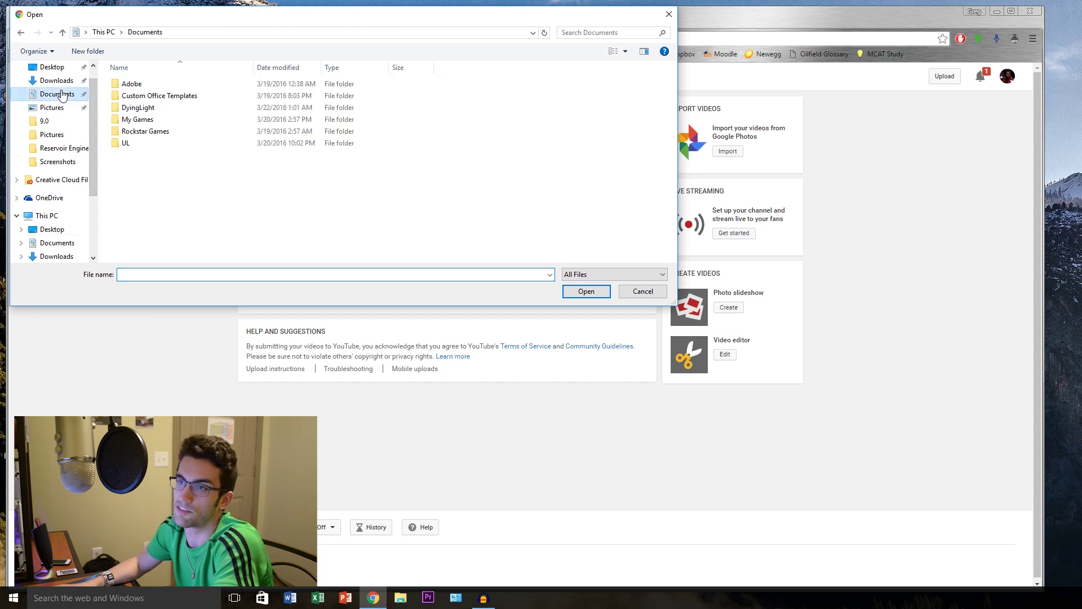
double_click(168, 87)
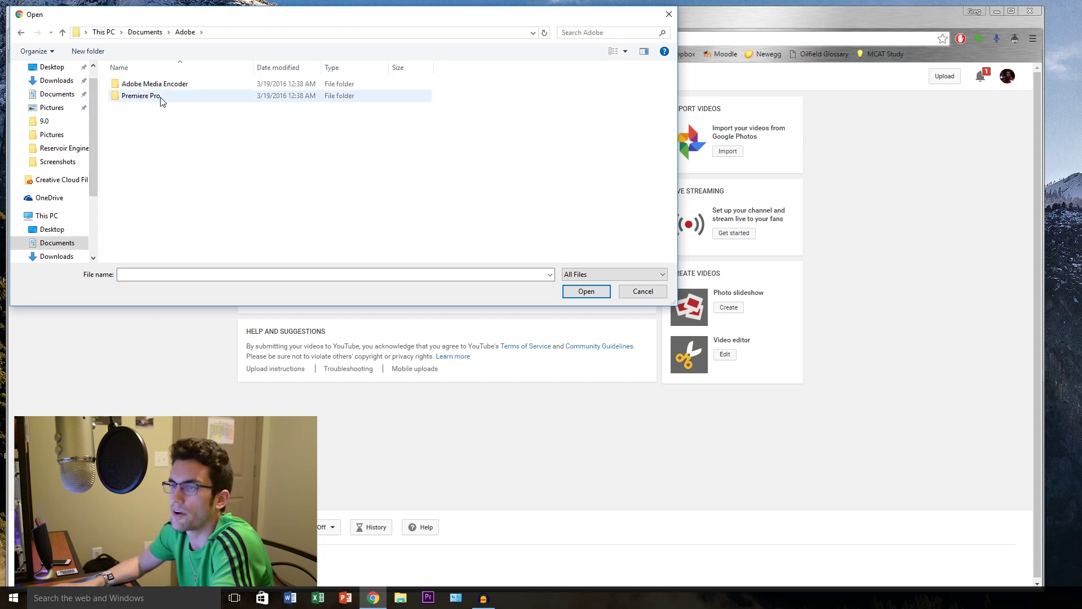
double_click(160, 97)
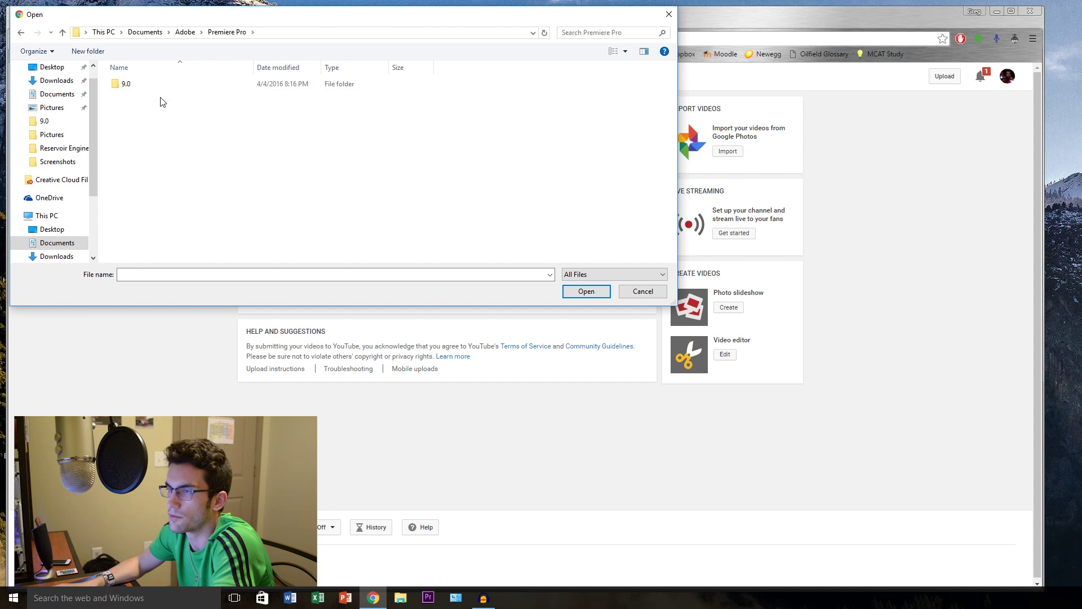
double_click(144, 85)
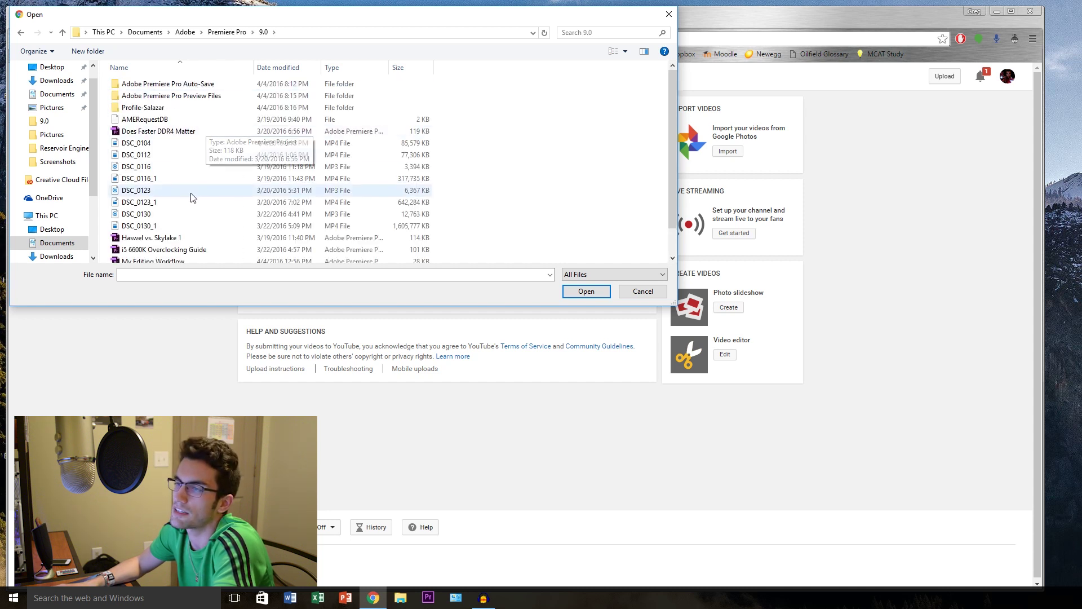